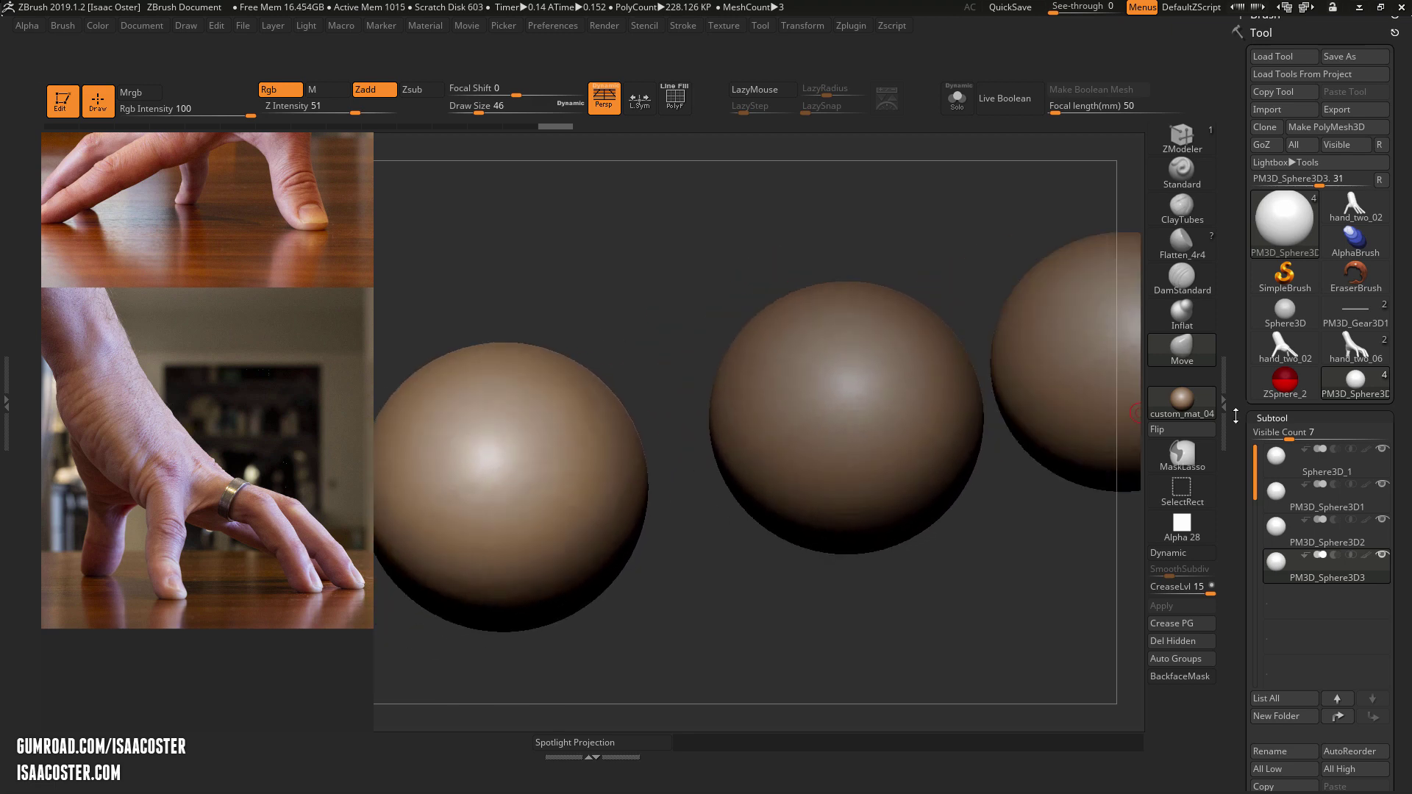
Step: Set the active sphere's DynaMesh resolution to 128 and check the polyframe wireframe on the spheres
drag(1235, 417, 1232, 162)
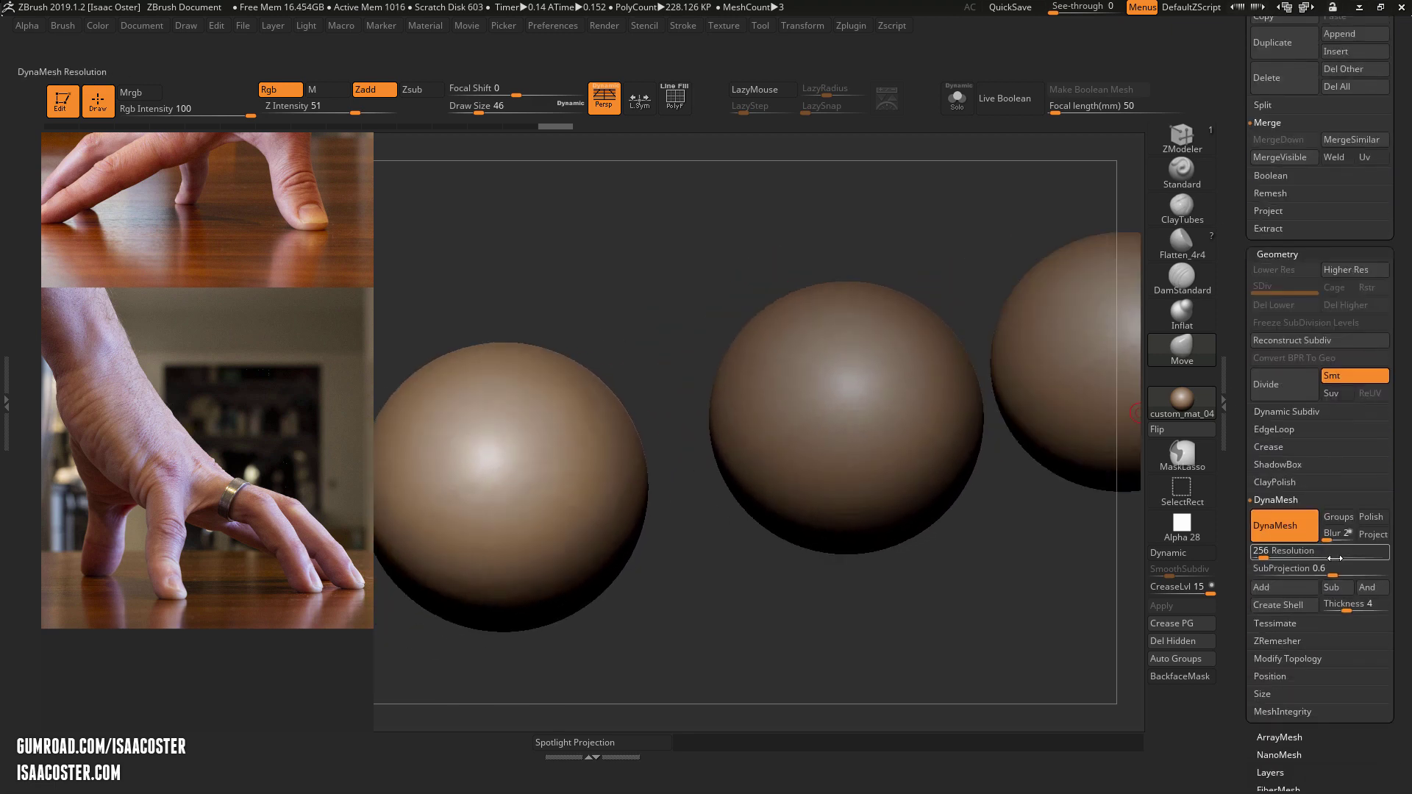
click(1287, 561)
text(12)
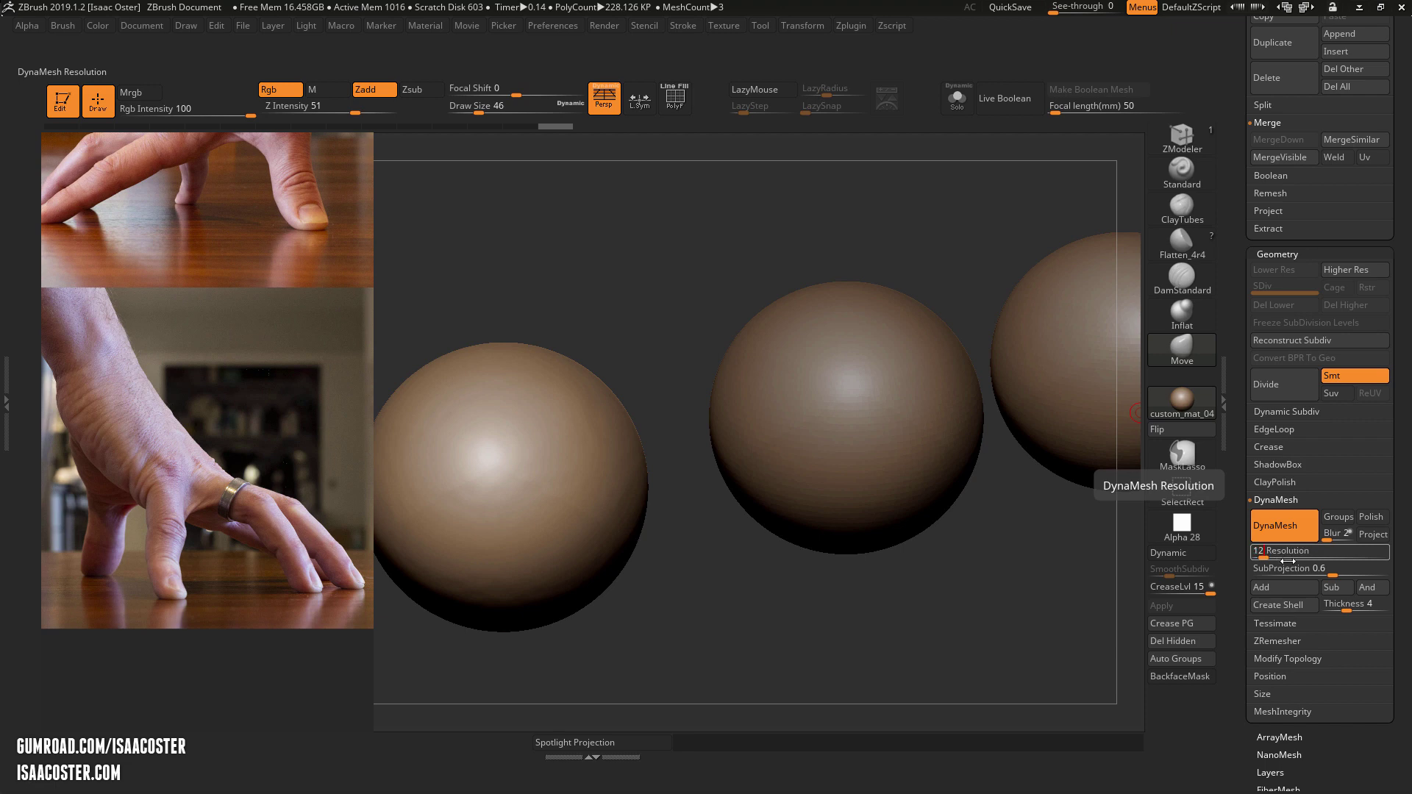
text(8)
alt+drag(880, 636, 830, 663)
key(shift+f)
key(shift+f)
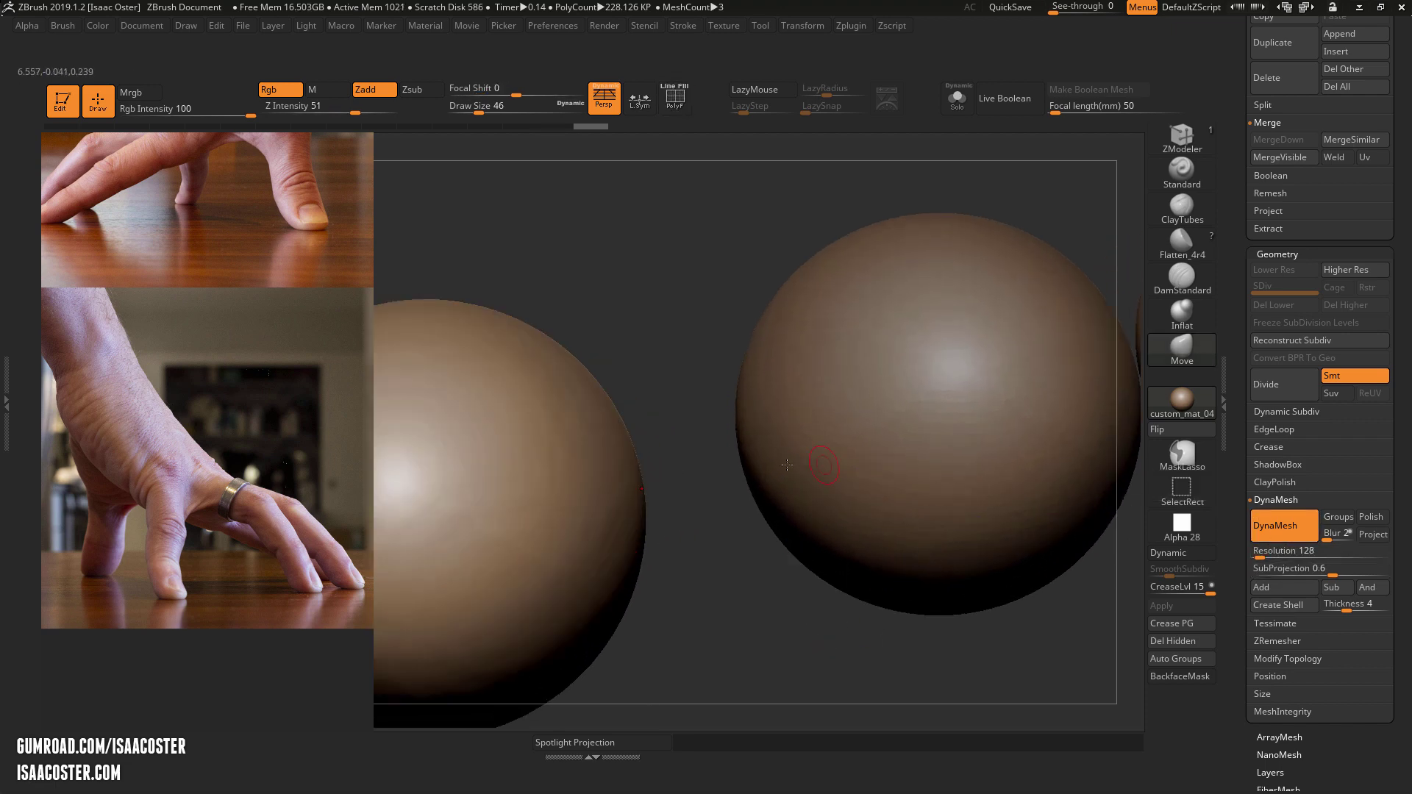
Step: Select a middle sphere and move it sideways along X so it overlaps the neighbouring sphere
mouse_move(662, 343)
alt+mouse_down()
mouse_move(709, 343)
mouse_move(671, 356)
alt+mouse_up()
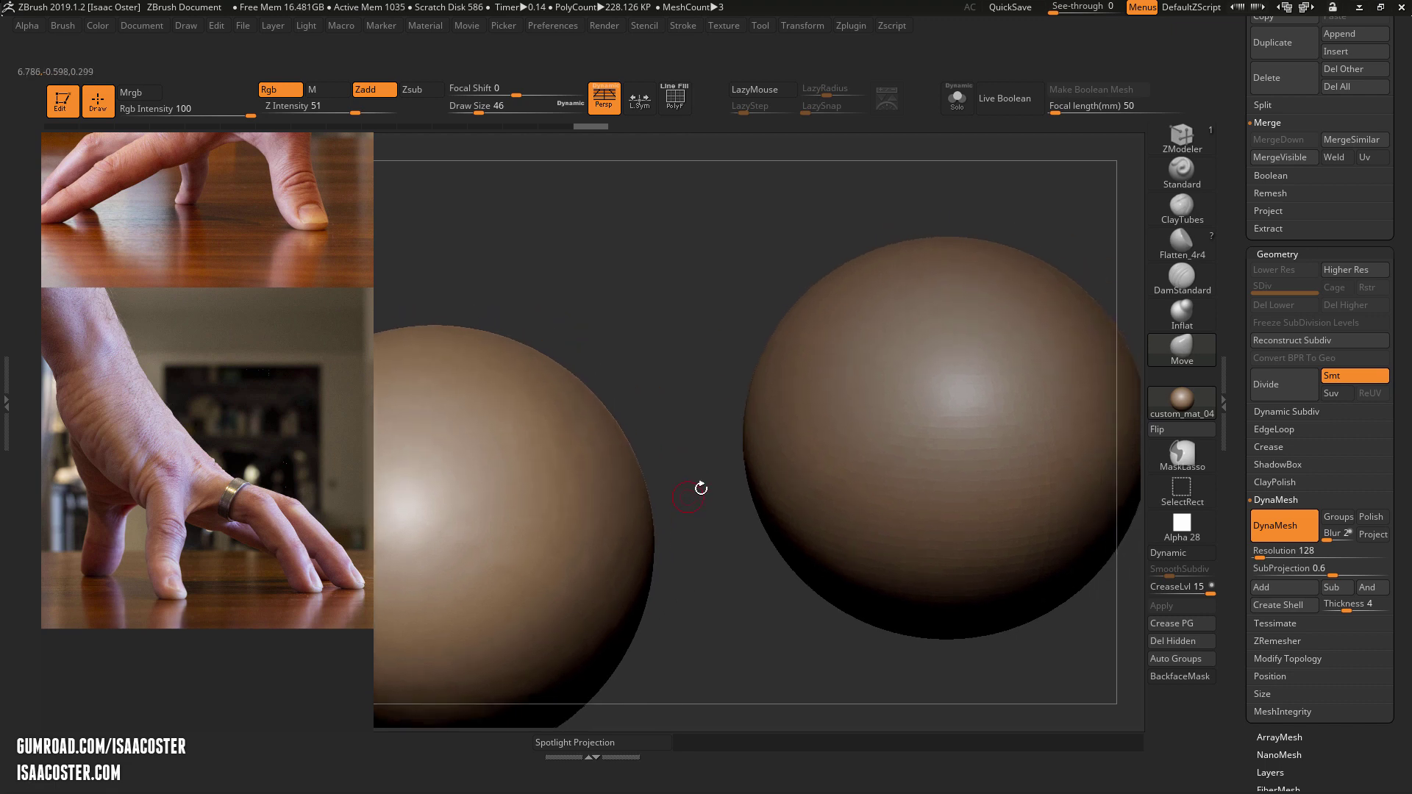
drag(815, 607, 867, 542)
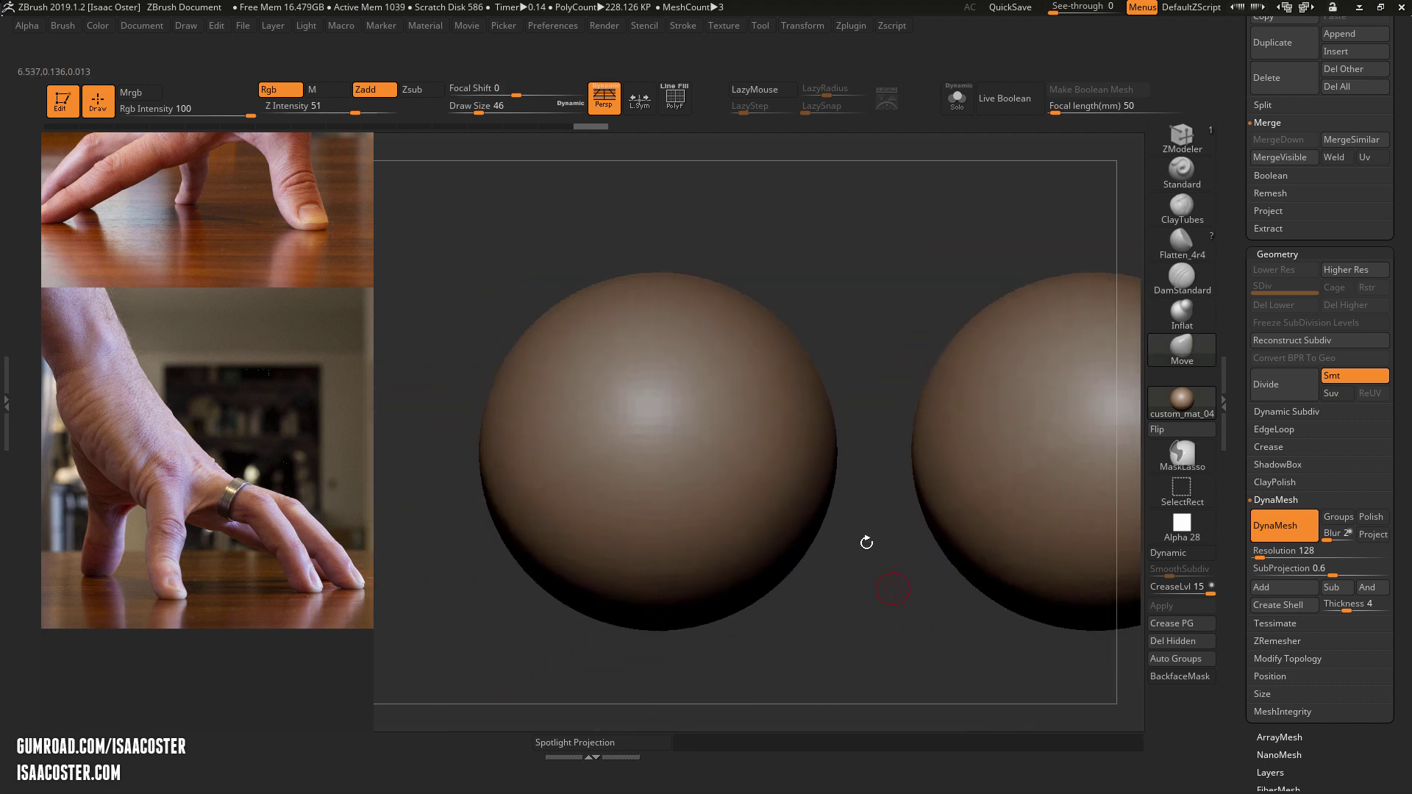
alt+click(784, 355)
alt+drag(876, 281, 779, 340)
key(w)
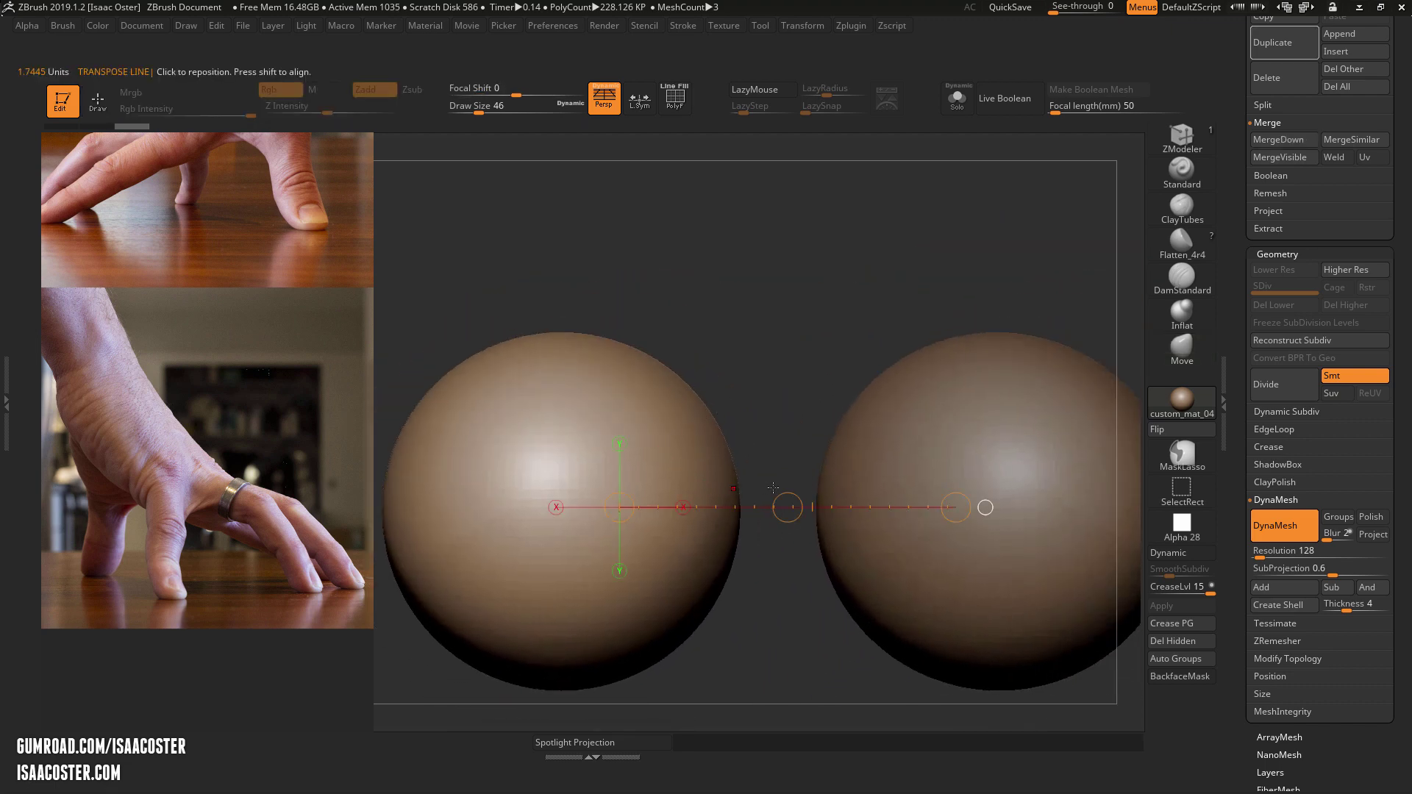
drag(790, 508, 978, 493)
key(q)
mouse_move(869, 287)
mouse_down()
mouse_move(764, 298)
mouse_move(717, 346)
mouse_up()
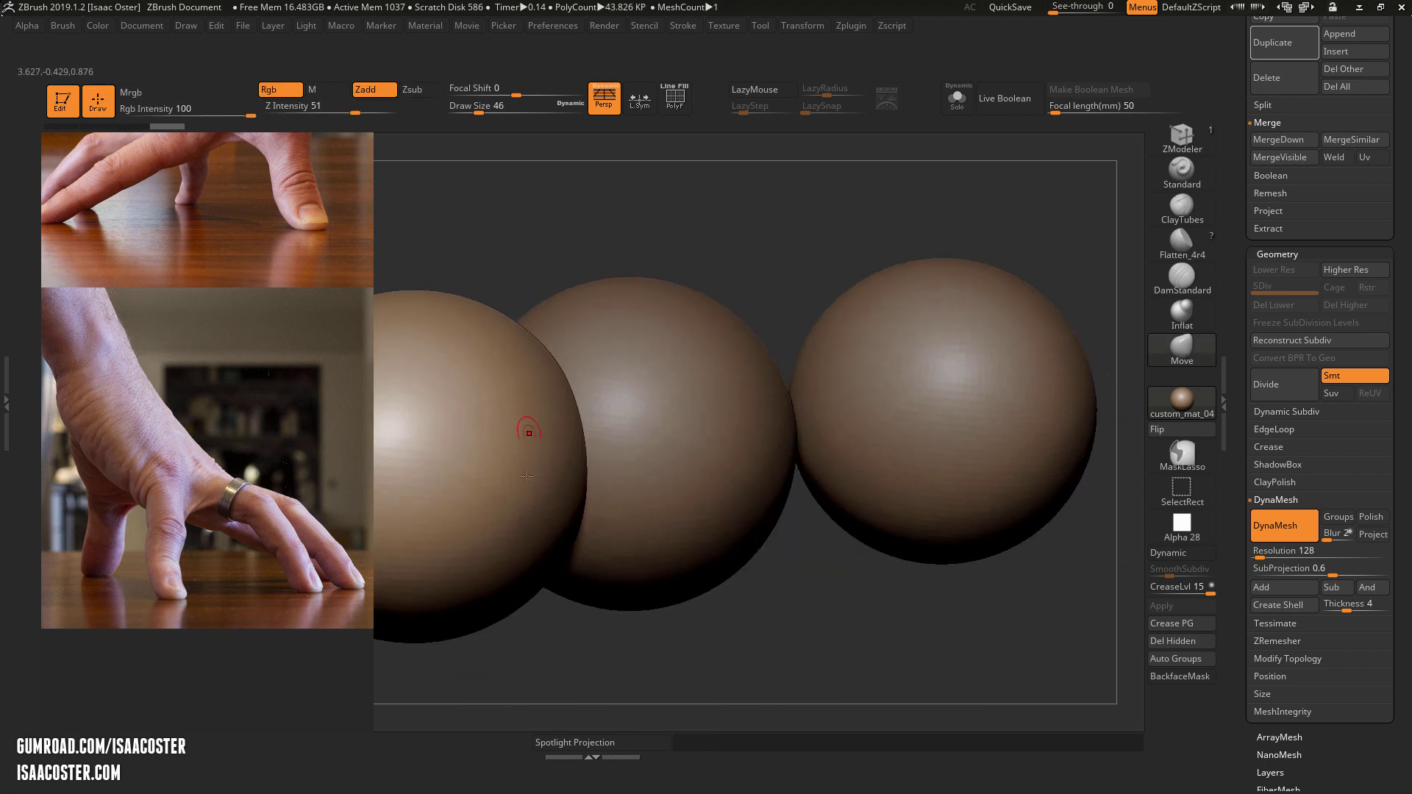
Step: Delete the Sphere3D_1 subtool and confirm its removal
alt+click(526, 432)
alt+drag(867, 592, 943, 550)
scroll(1243, 318, up, 10)
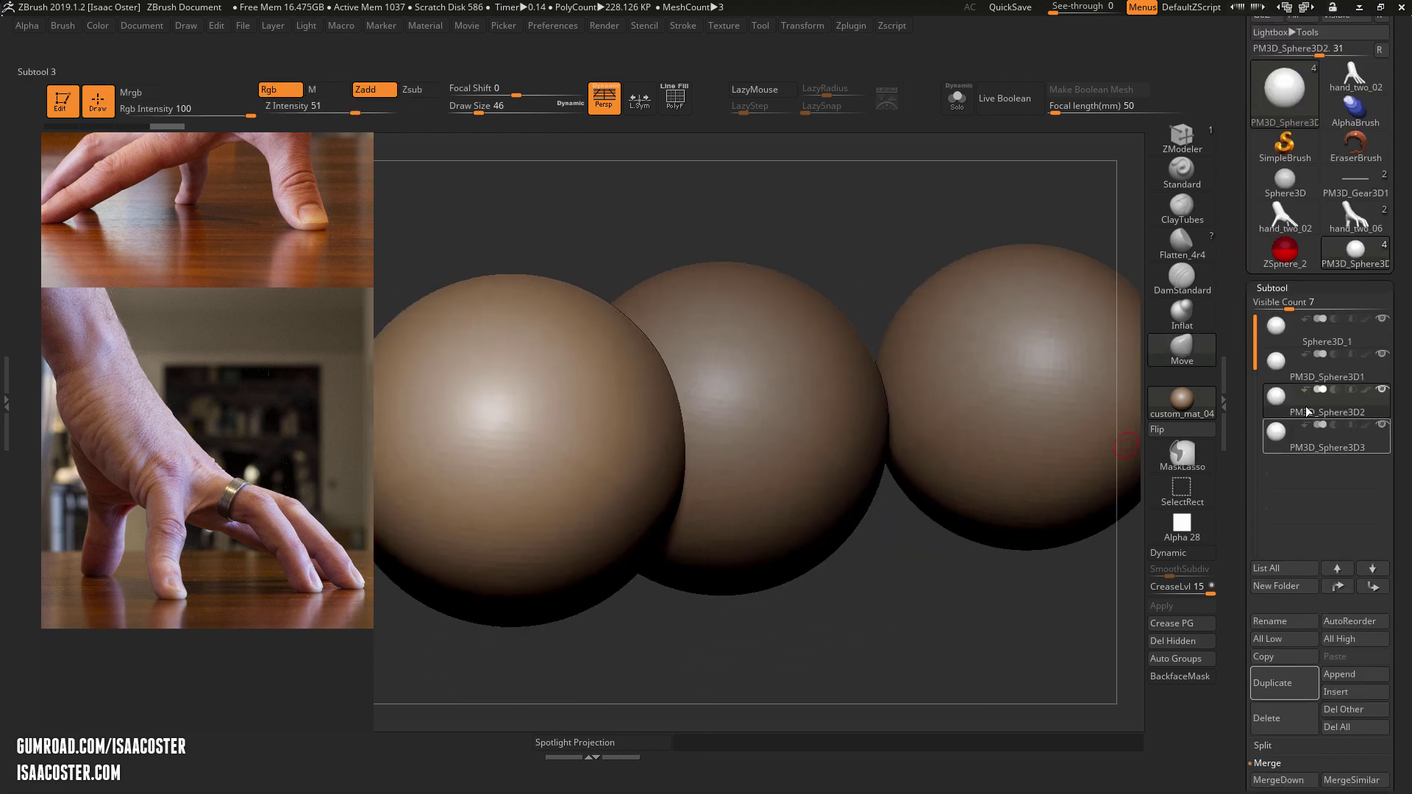
click(1293, 330)
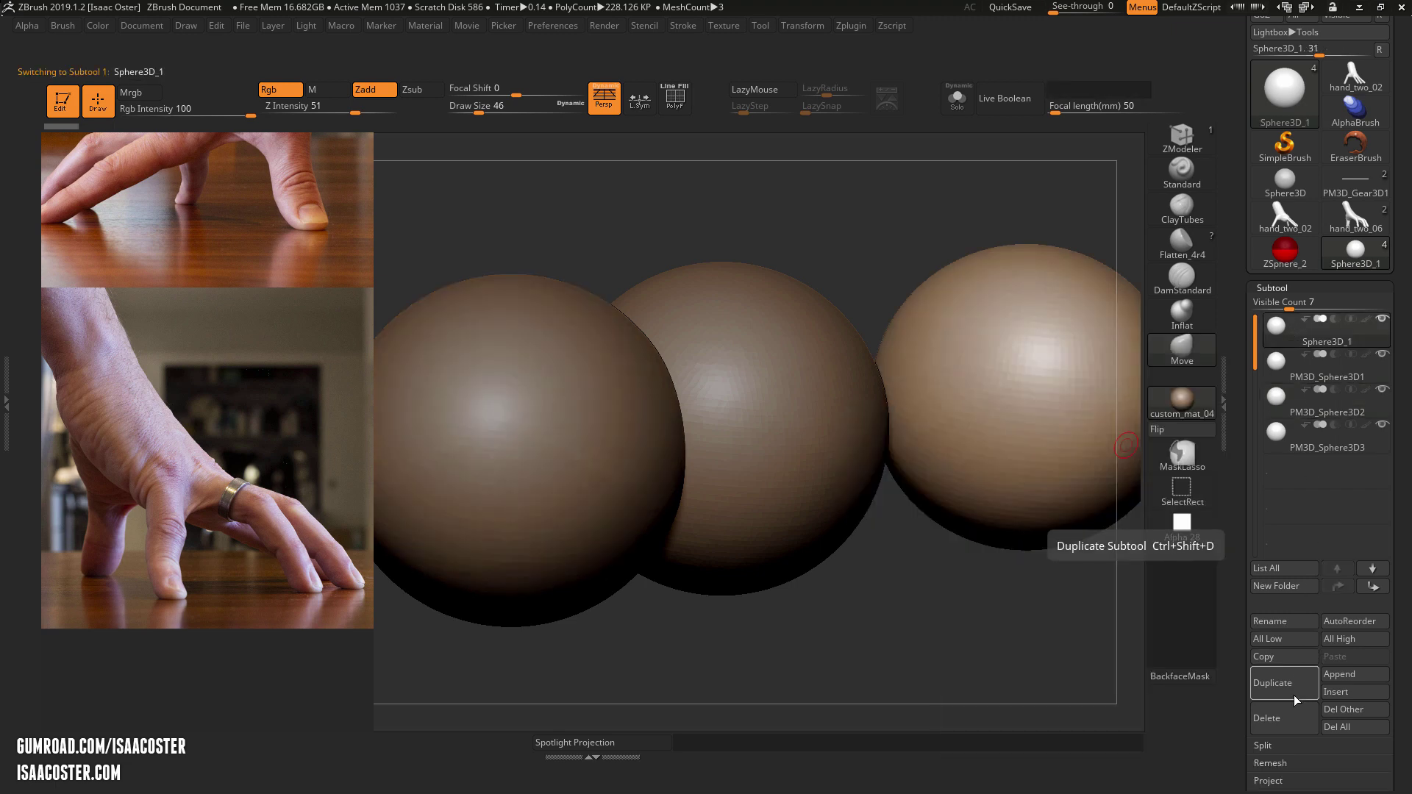
click(1283, 718)
click(1147, 754)
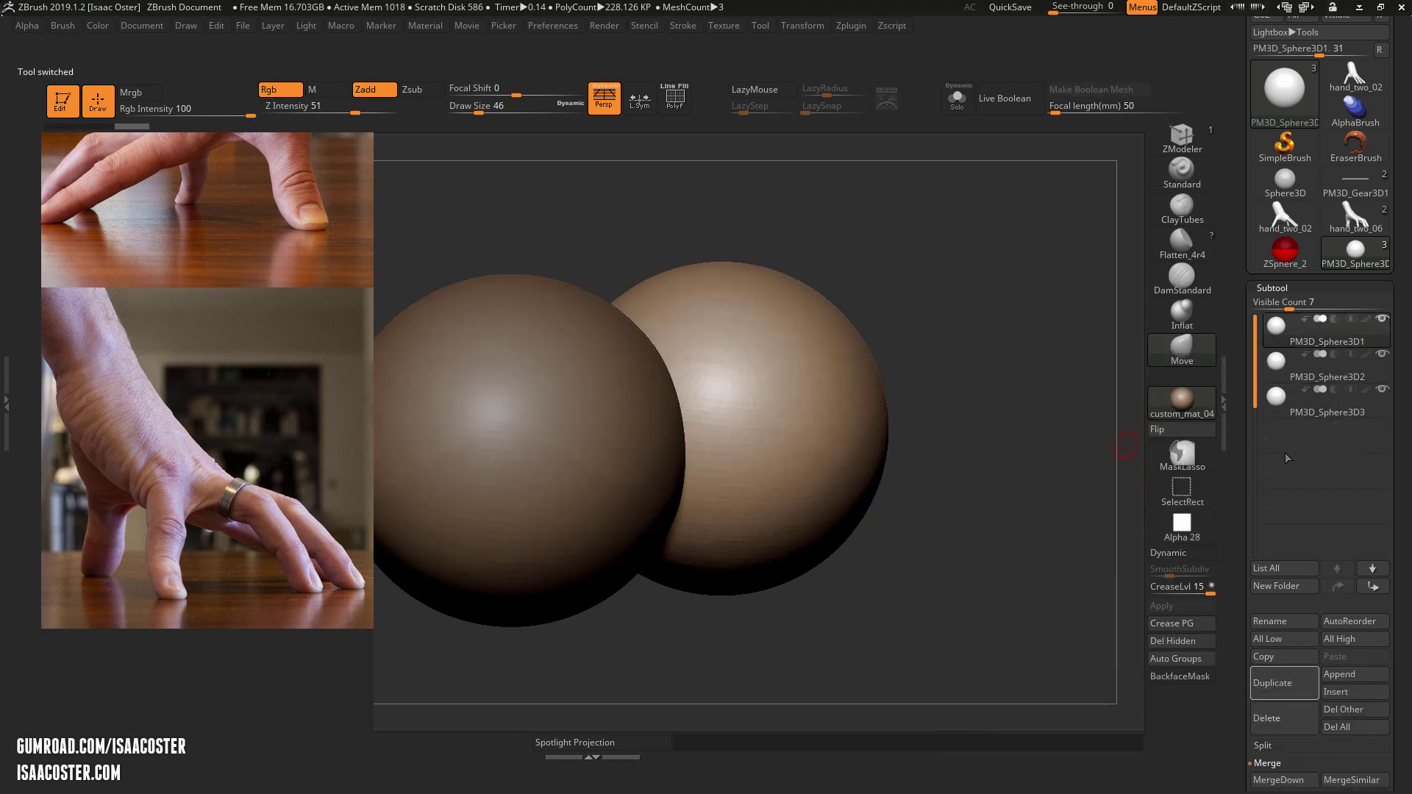
Step: Delete the PM3D_Sphere3D3 subtool, keeping only the two overlapping spheres
click(1278, 405)
drag(982, 381, 1118, 365)
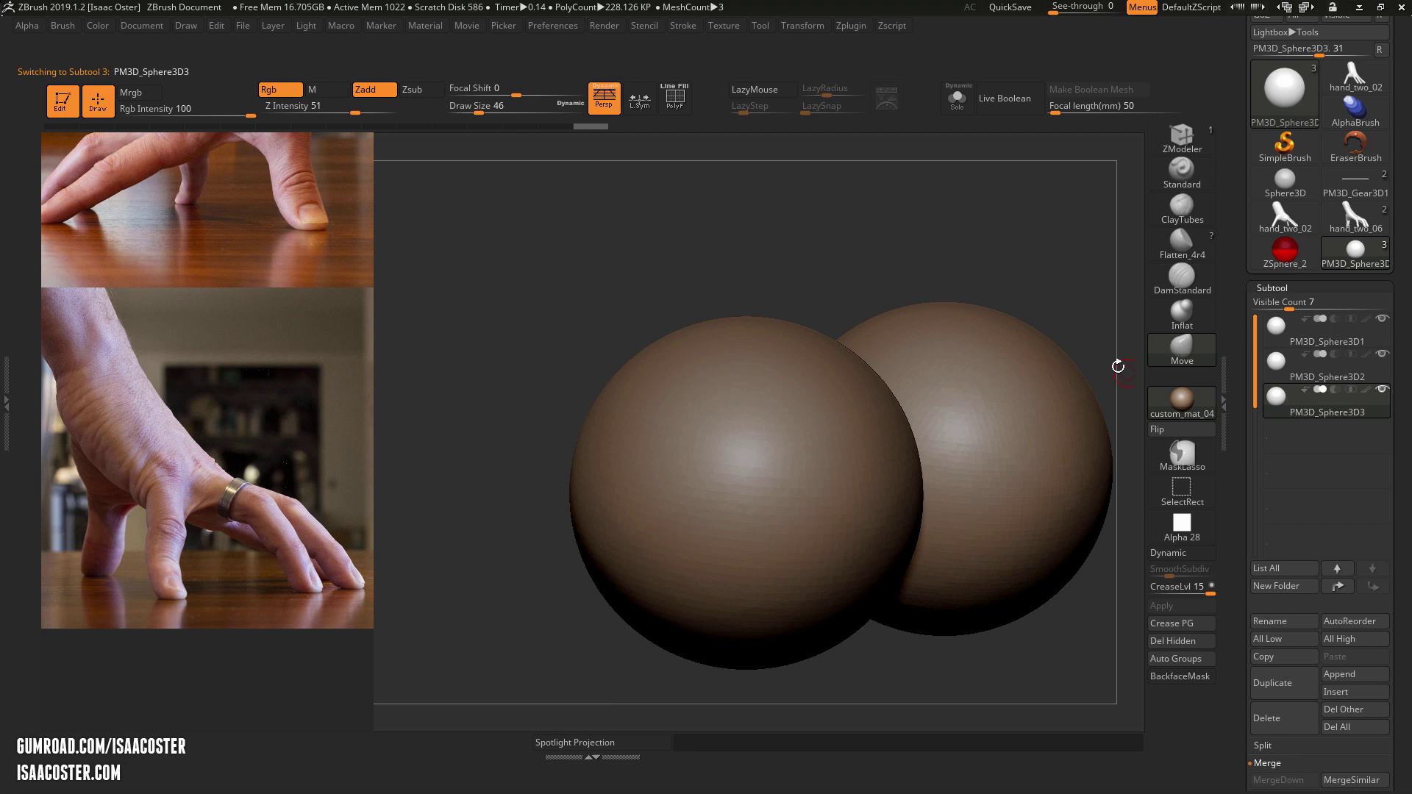
alt+drag(850, 256, 972, 375)
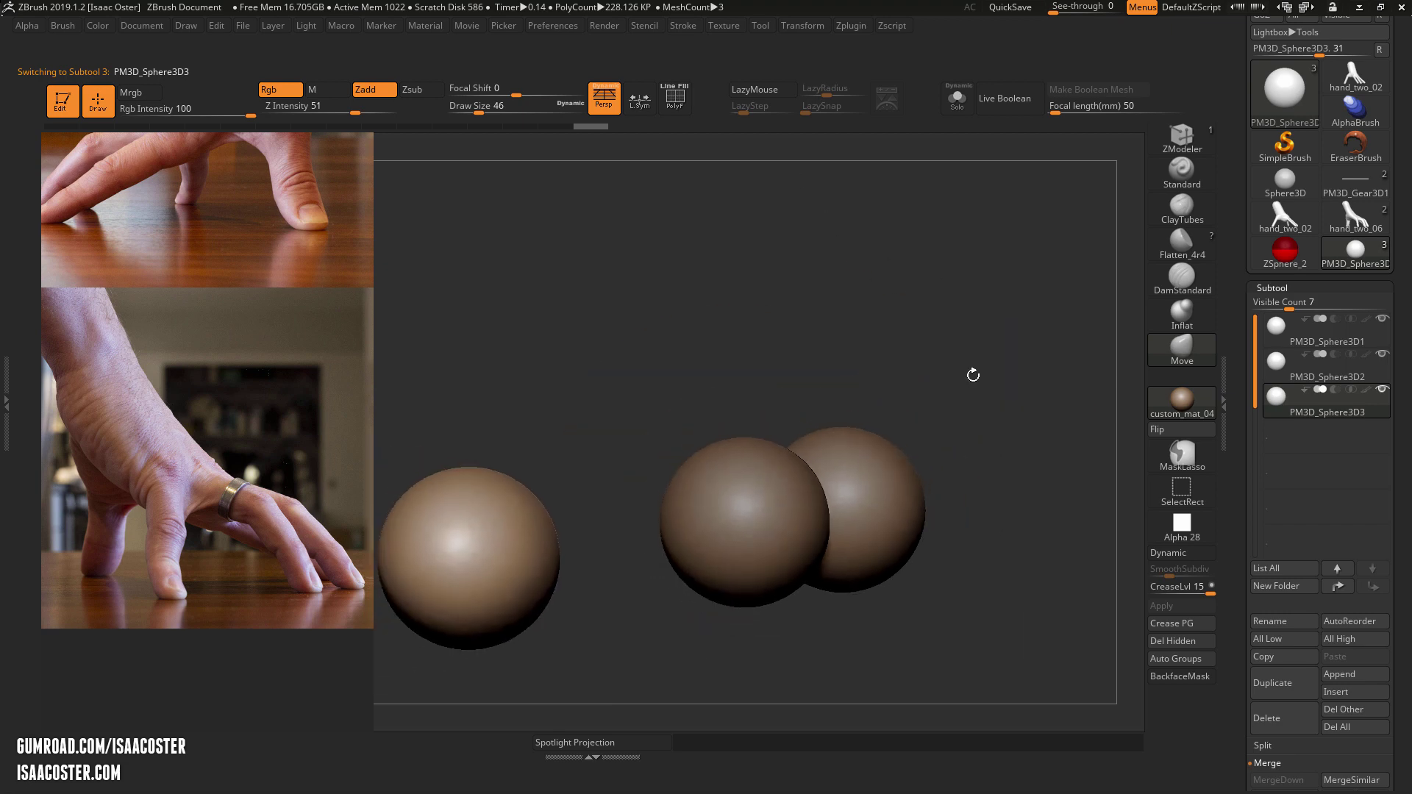
click(1292, 723)
click(1158, 751)
drag(970, 394, 947, 279)
mouse_move(947, 279)
mouse_down()
mouse_move(955, 372)
mouse_move(1118, 323)
mouse_up()
drag(828, 316, 1132, 272)
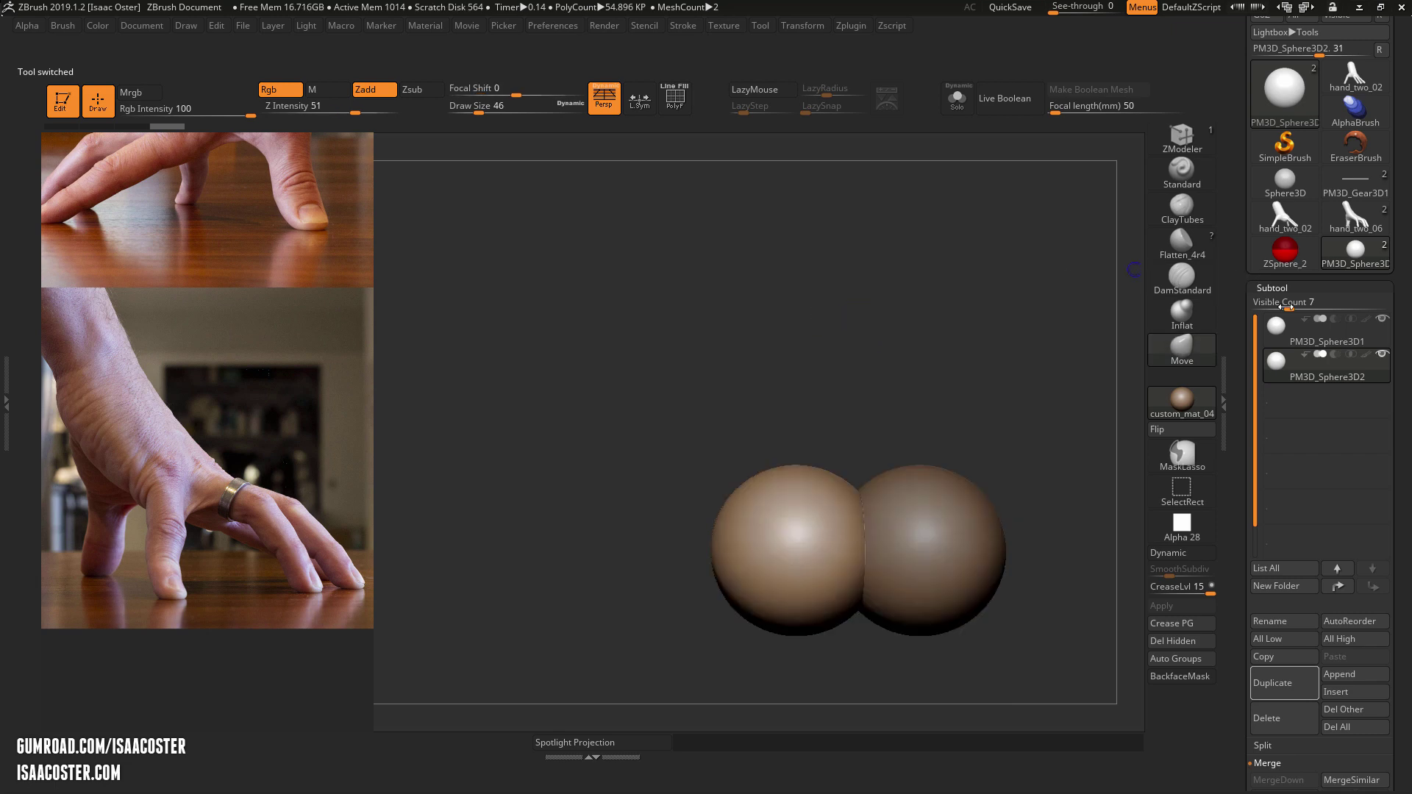
Step: Make PM3D_Sphere3D1 the active subtool and set PM3D_Sphere3D2 to subtraction mode
click(1276, 328)
key(f)
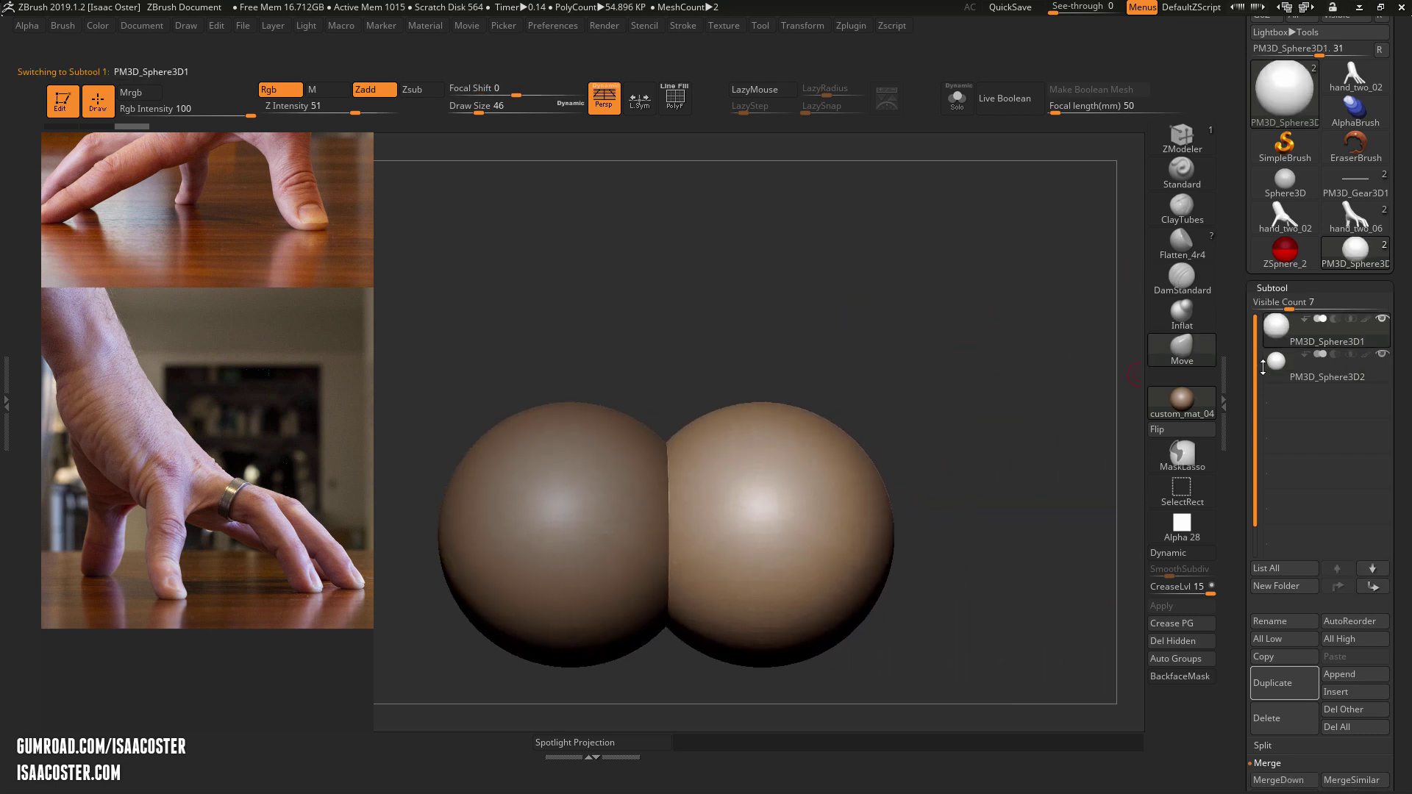
scroll(1268, 691, down, 10)
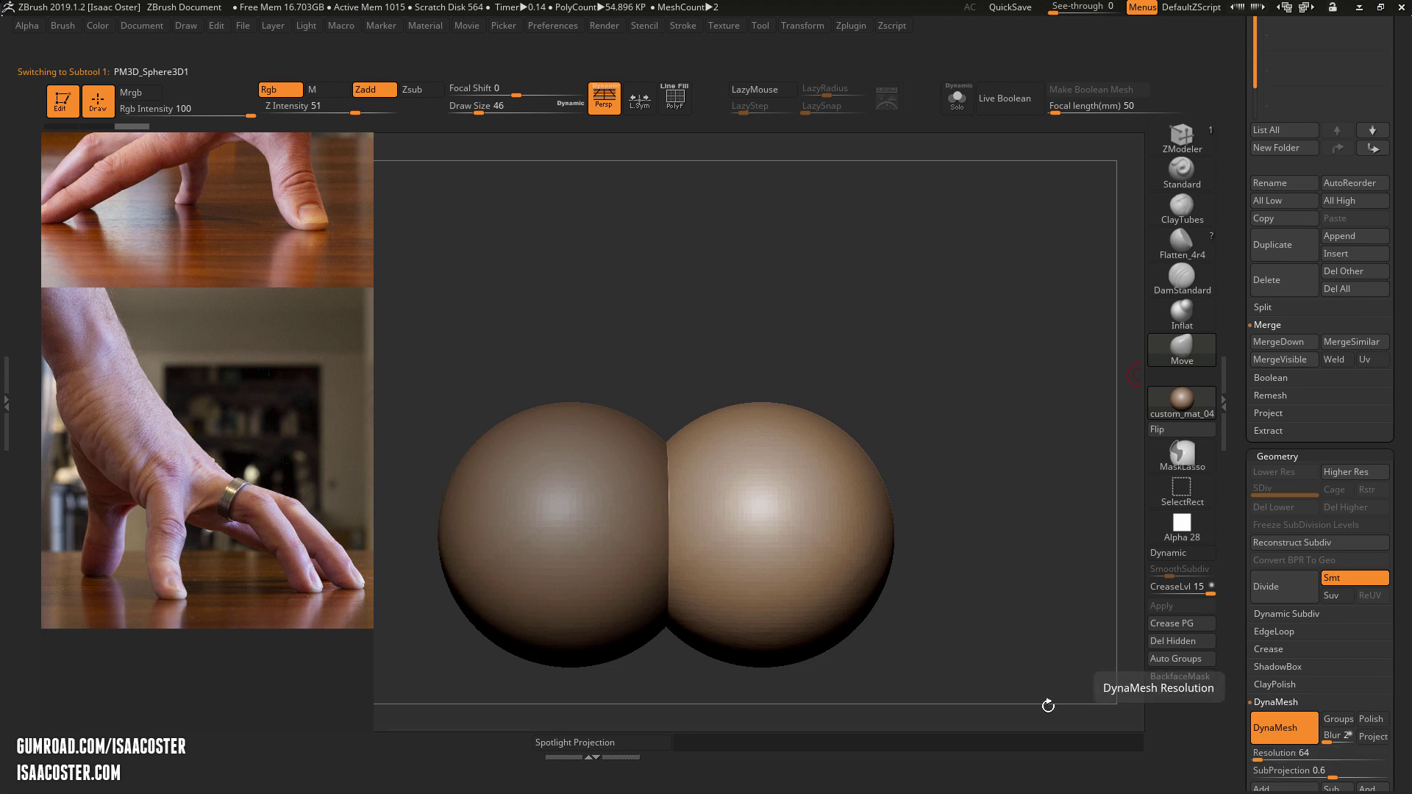
alt+drag(1047, 705, 1070, 535)
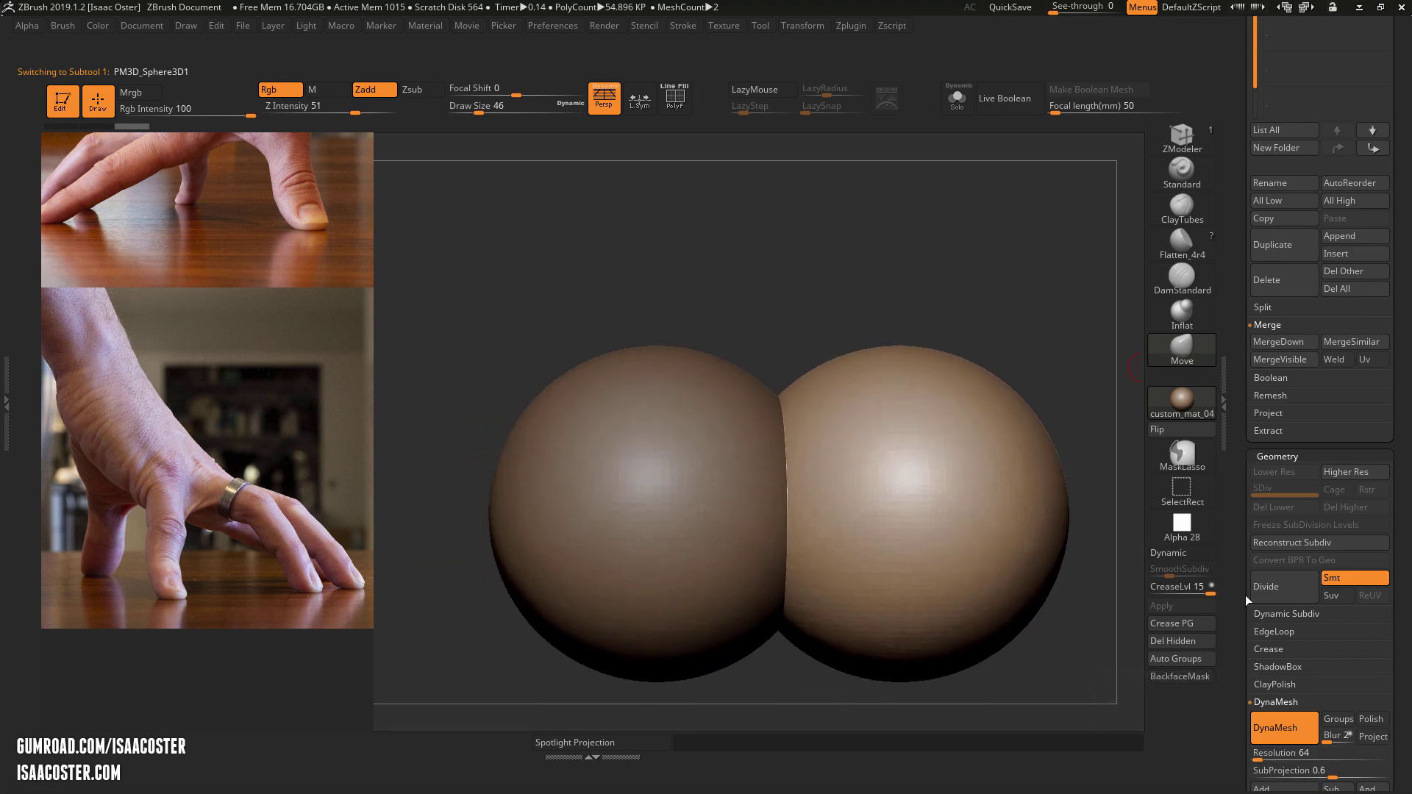
scroll(1255, 484, up, 10)
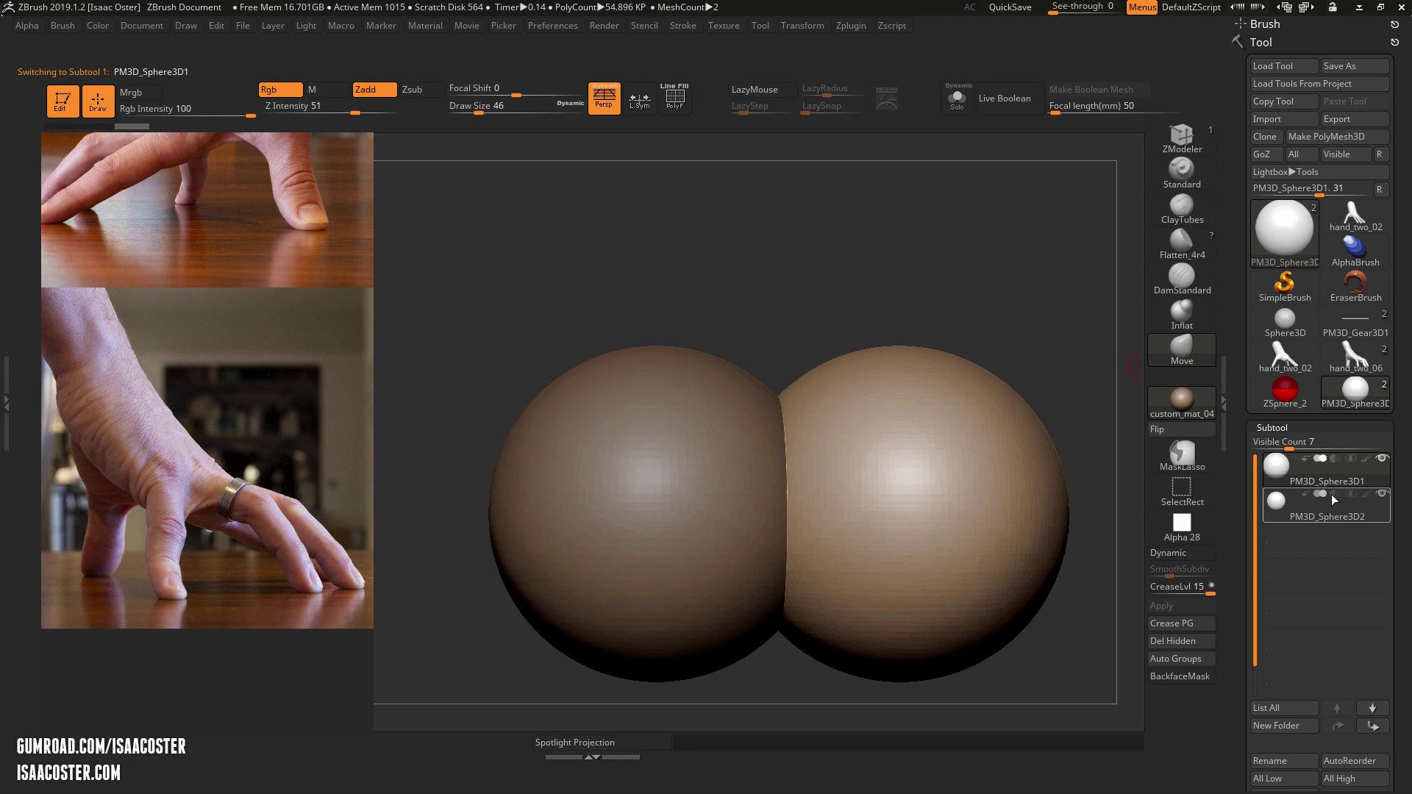
mouse_move(1348, 499)
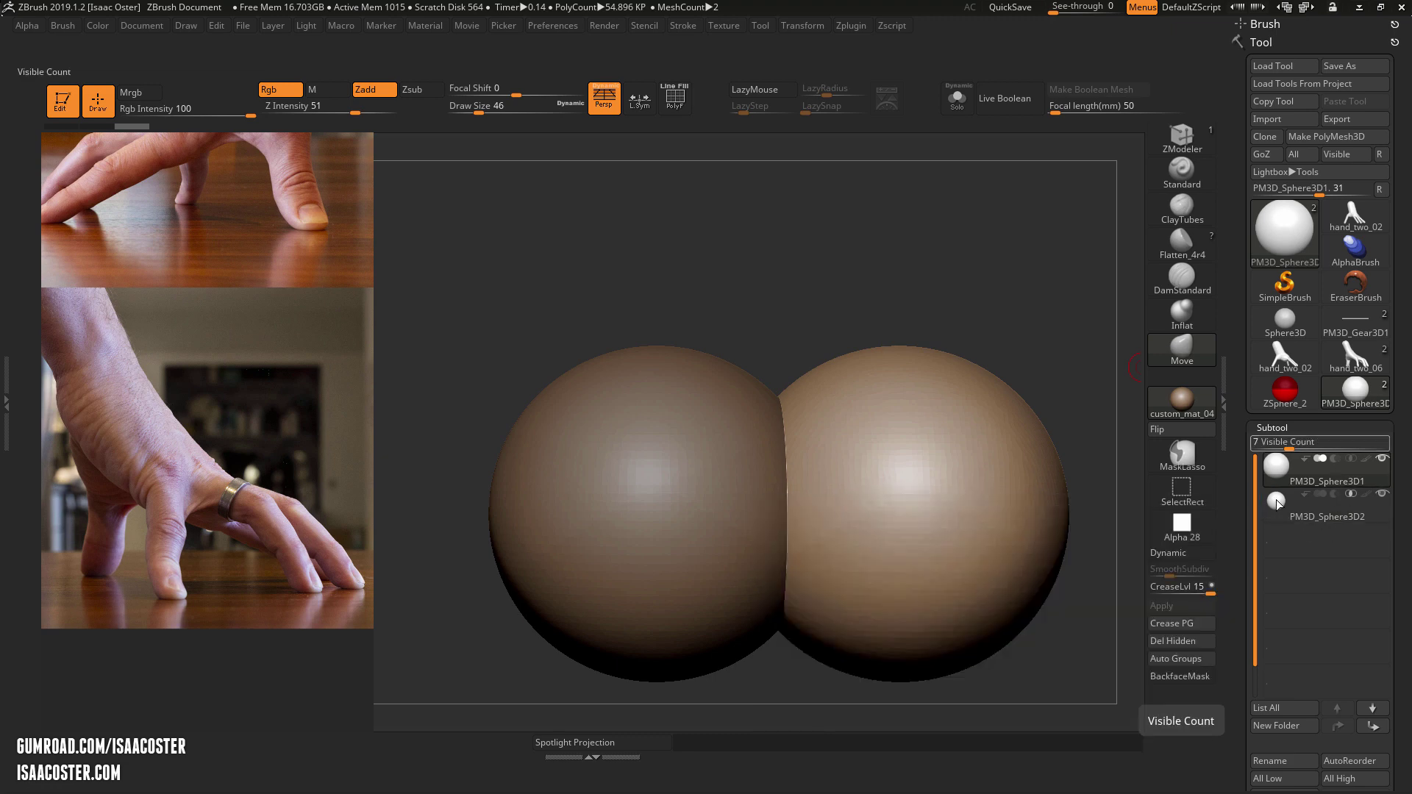
mouse_move(1290, 478)
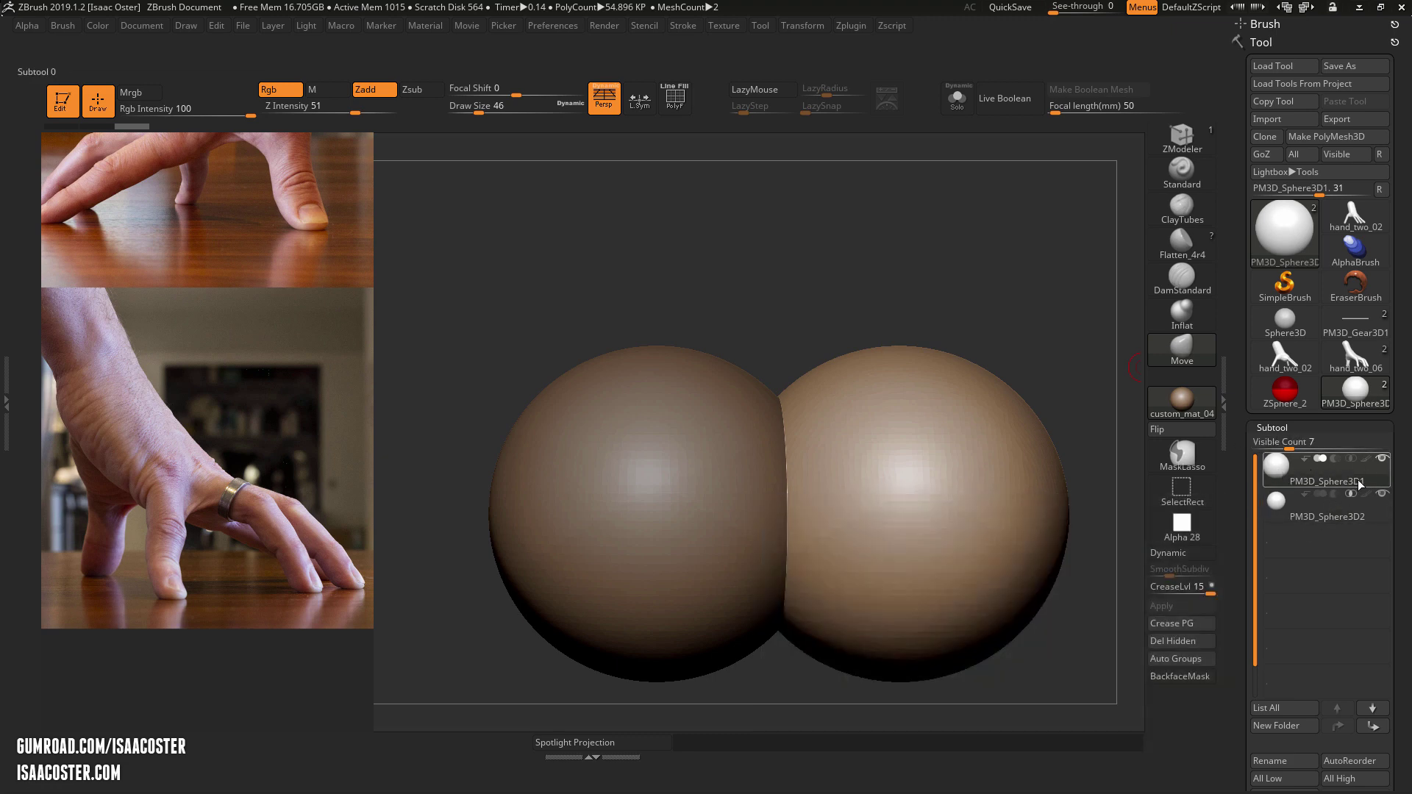
click(1336, 500)
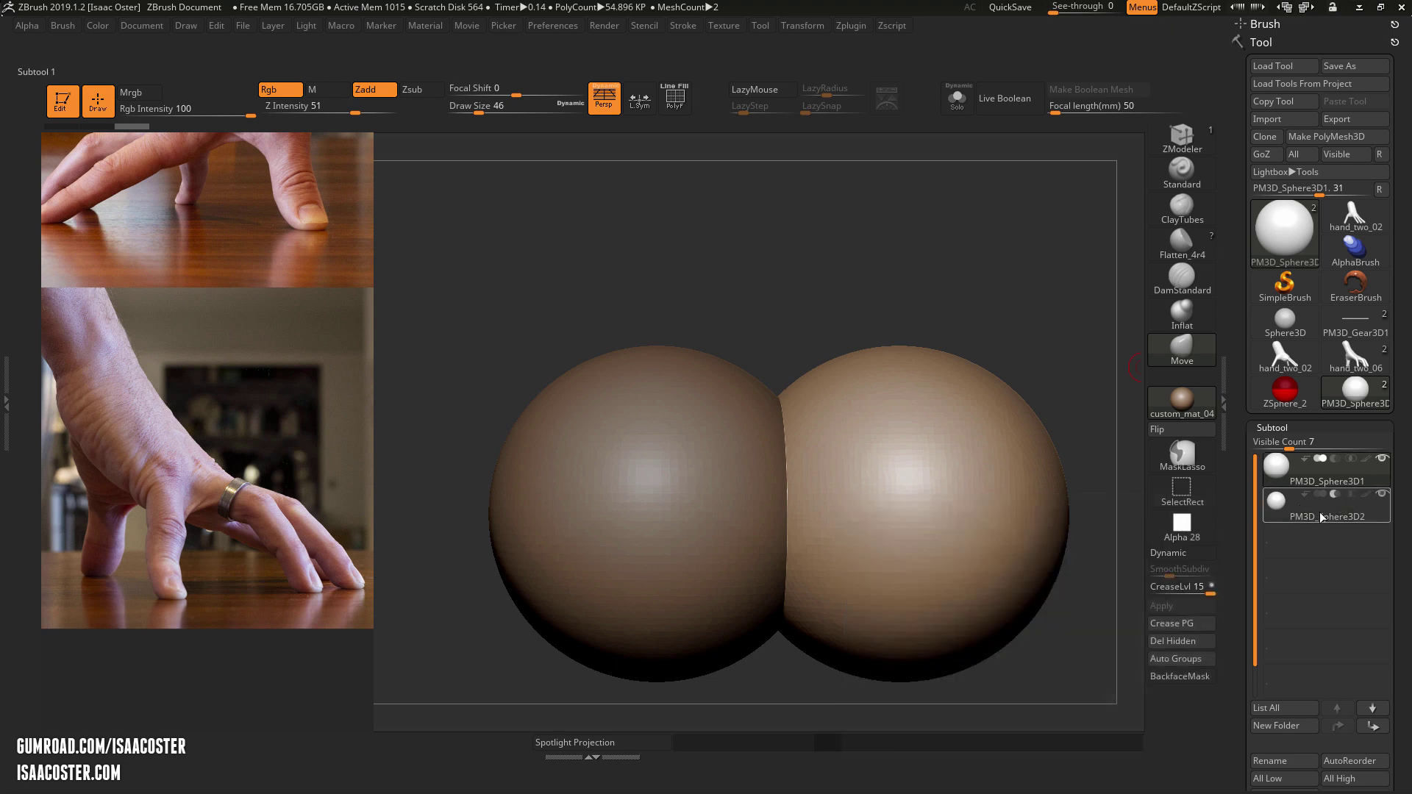
Step: Merge PM3D_Sphere3D1 down with PM3D_Sphere3D2 and accept the non-undoable operation
drag(1233, 478, 1234, 297)
click(1278, 736)
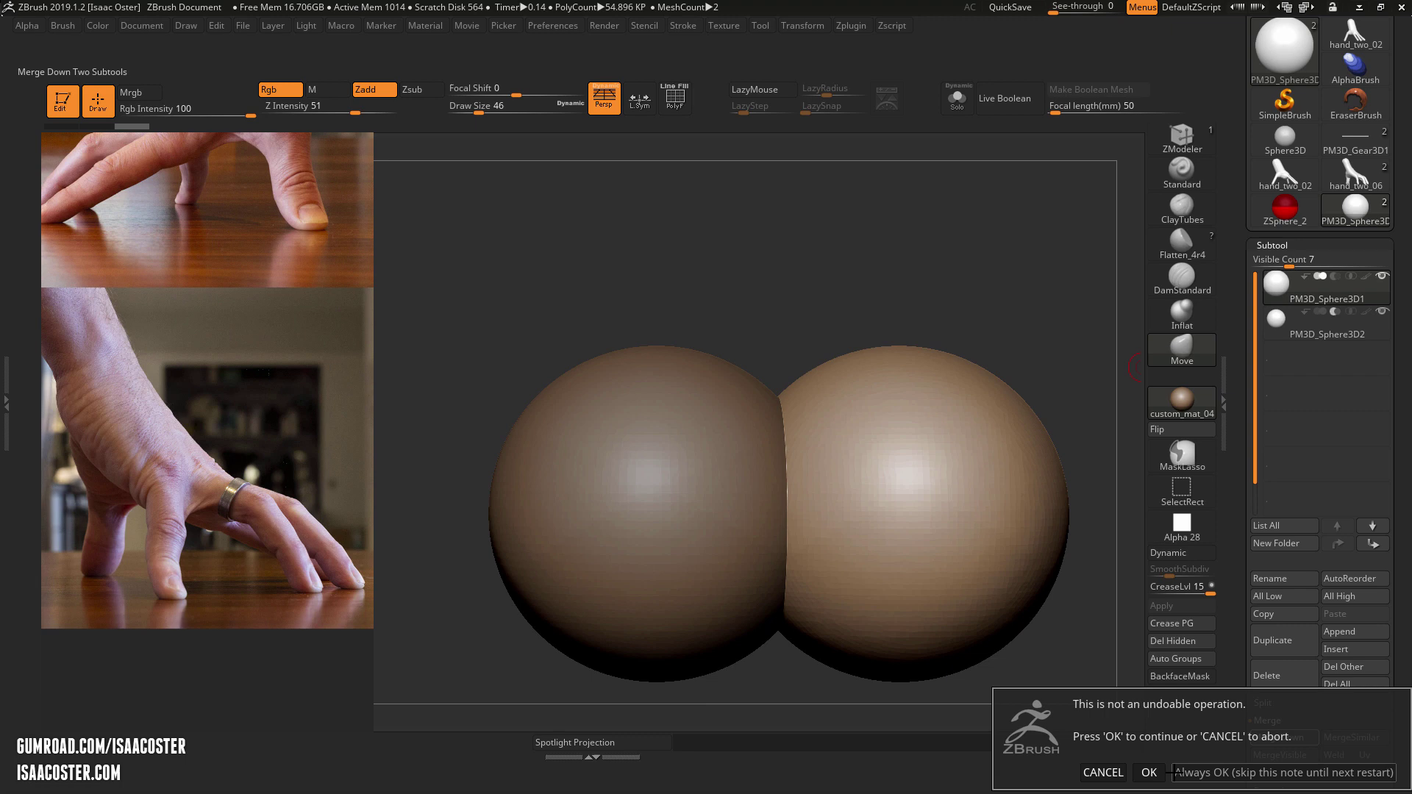
drag(997, 280, 862, 241)
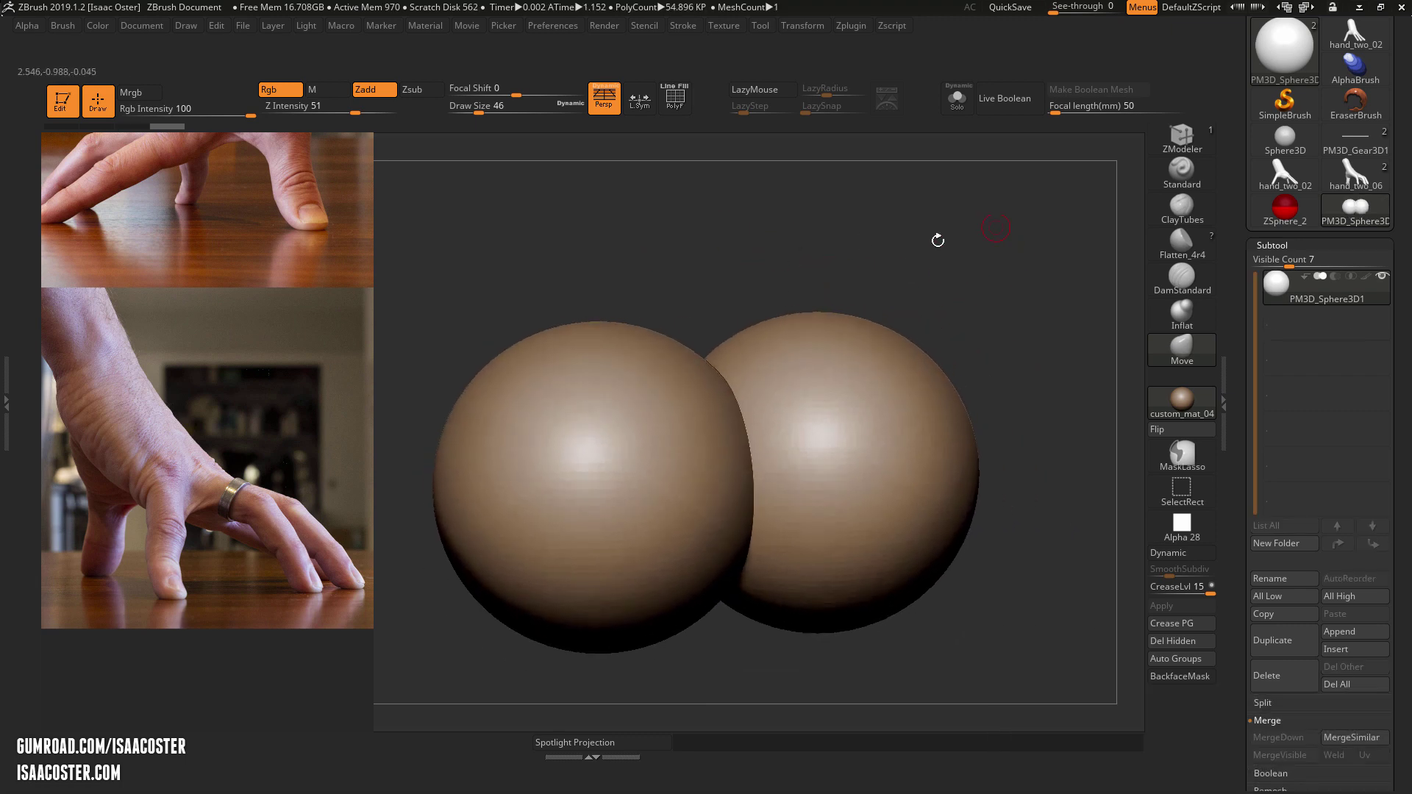
Step: Try remeshing the merged spheres at DynaMesh resolution 64 to subtract the second sphere, and undo the remesh
drag(1055, 384, 967, 416)
mouse_move(677, 309)
alt+mouse_down()
mouse_move(528, 326)
mouse_move(621, 415)
alt+mouse_up()
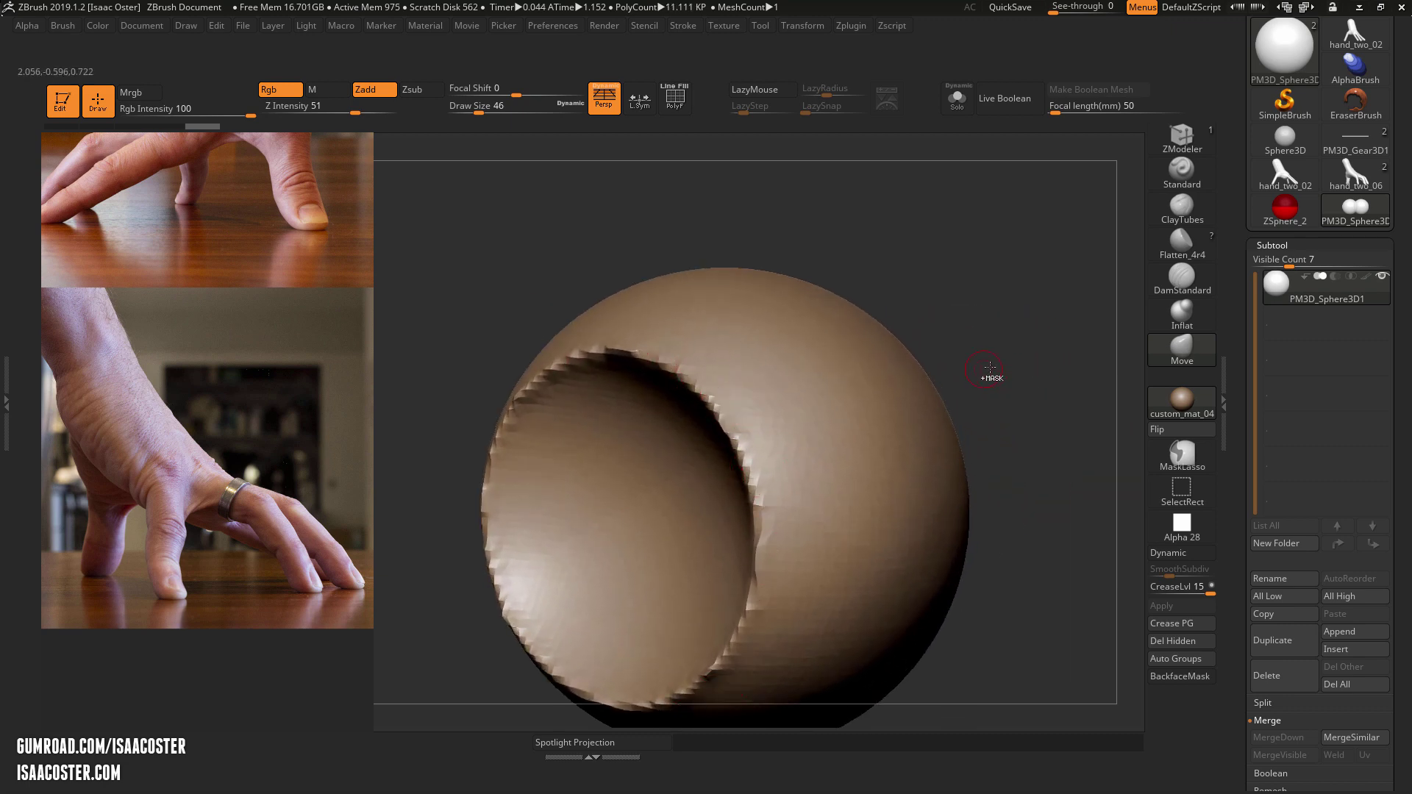
key(ctrl+z)
Step: Set the merged mesh's DynaMesh resolution to 512
drag(1240, 395, 1241, 48)
drag(1012, 308, 987, 296)
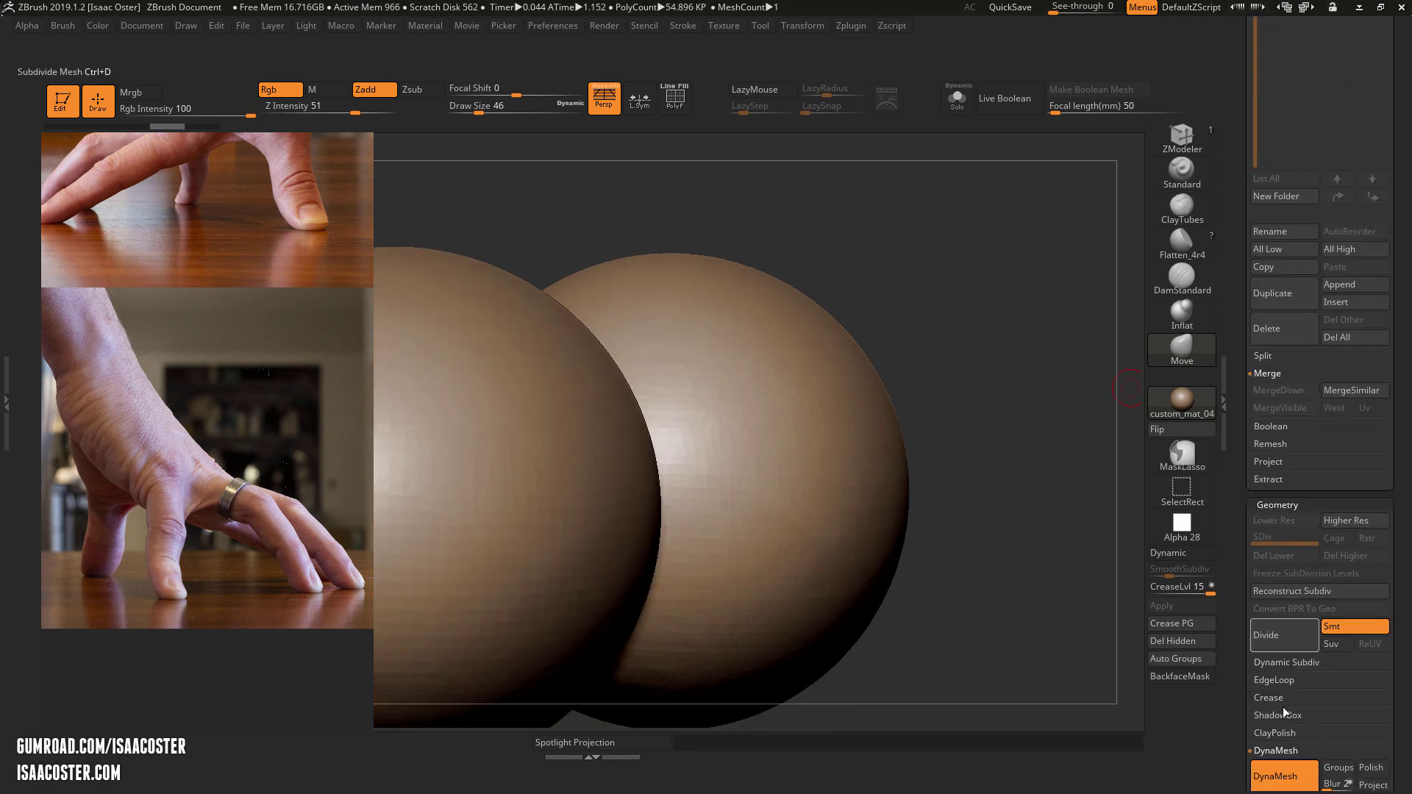
scroll(1237, 671, down, 3)
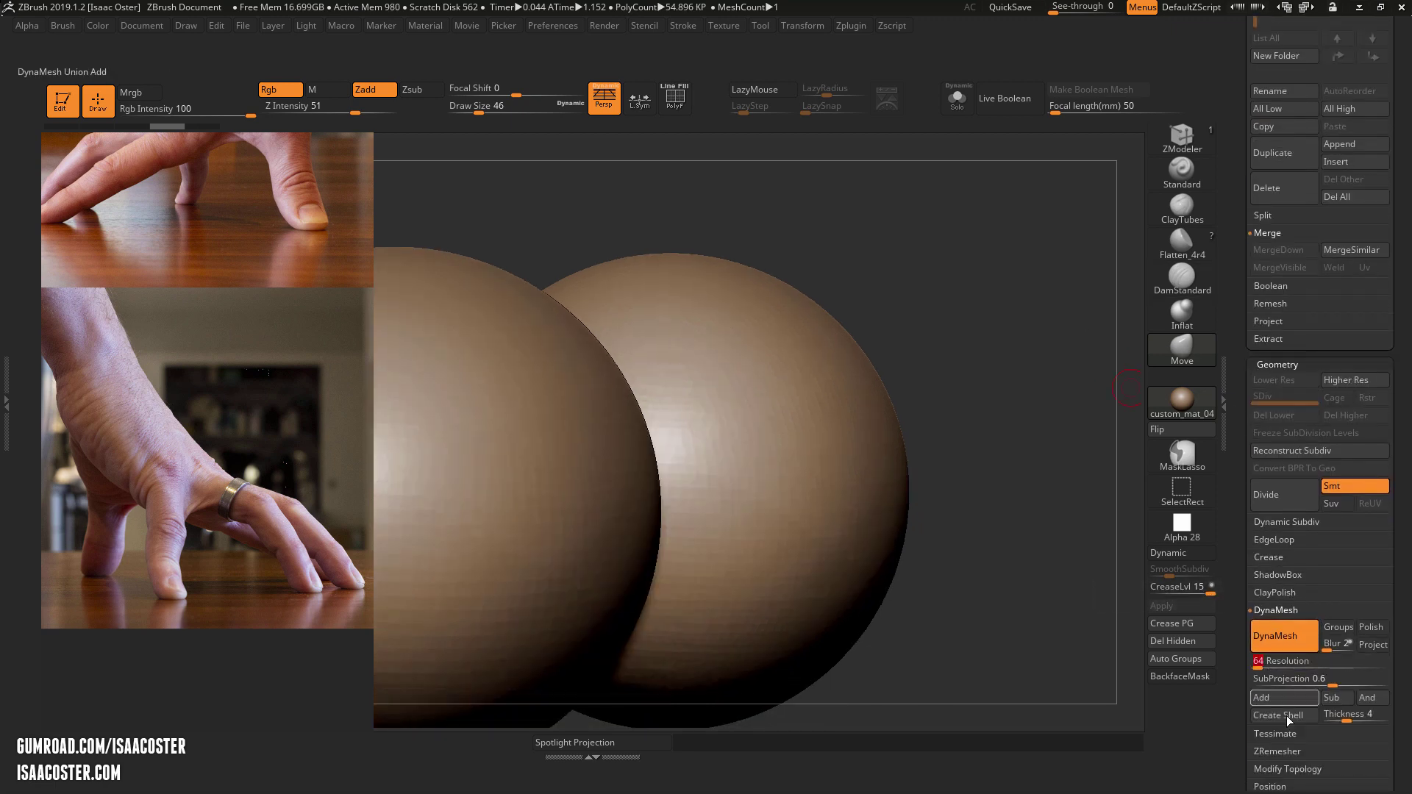
text(512)
key(Return)
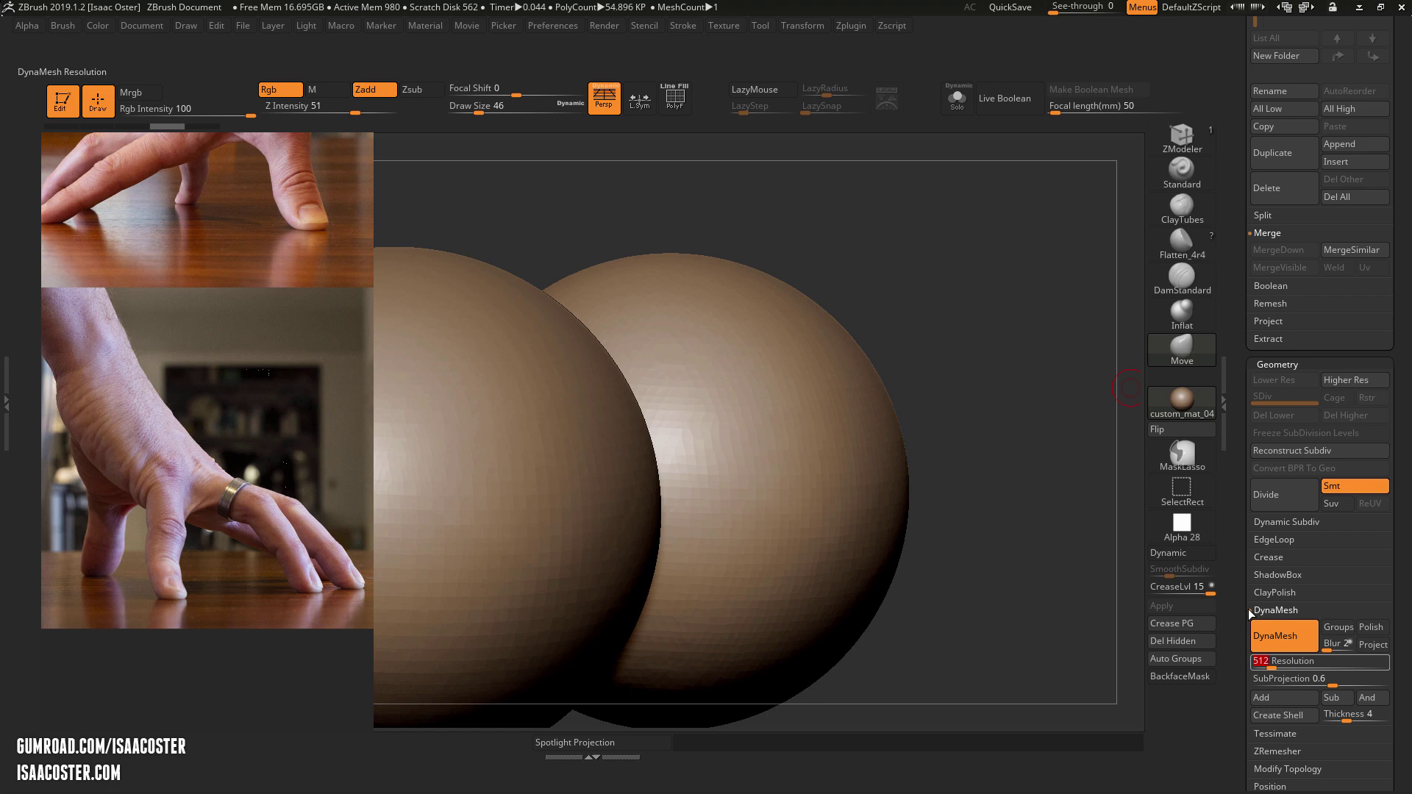
Step: Check the merged spheres' polyframe and remesh them with DynaMesh to carve the subtractive sphere out of the other one
drag(967, 273, 1015, 236)
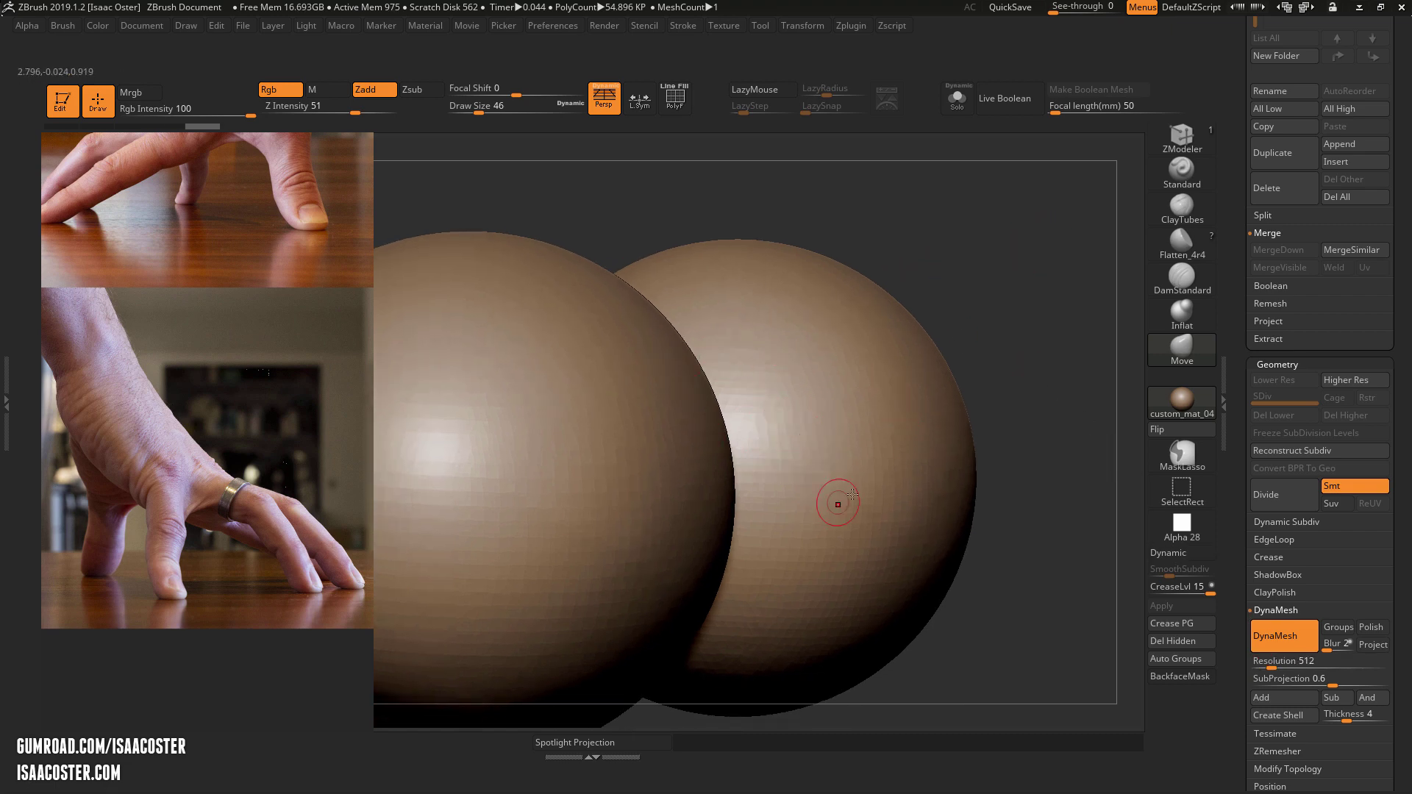
key(shift+f)
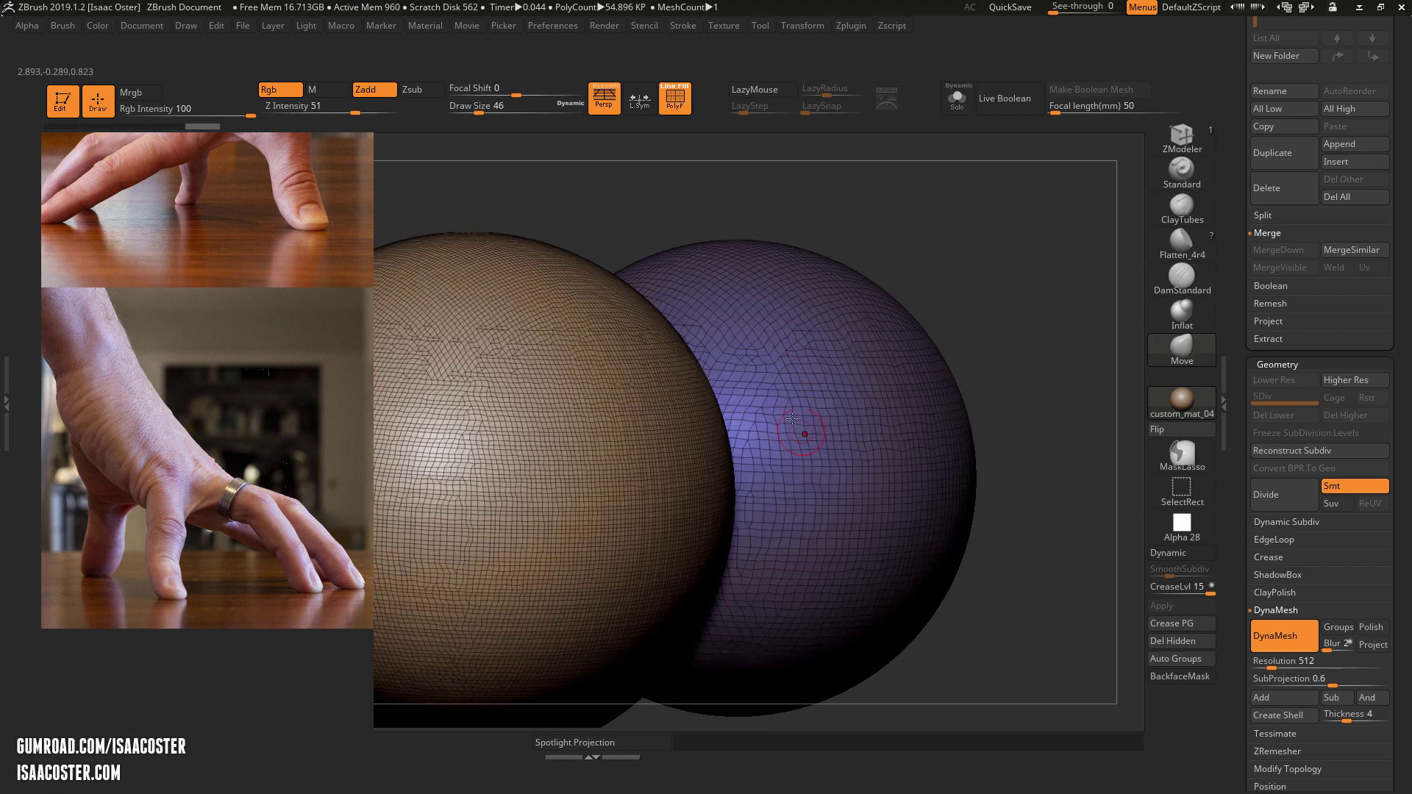
key(shift+f)
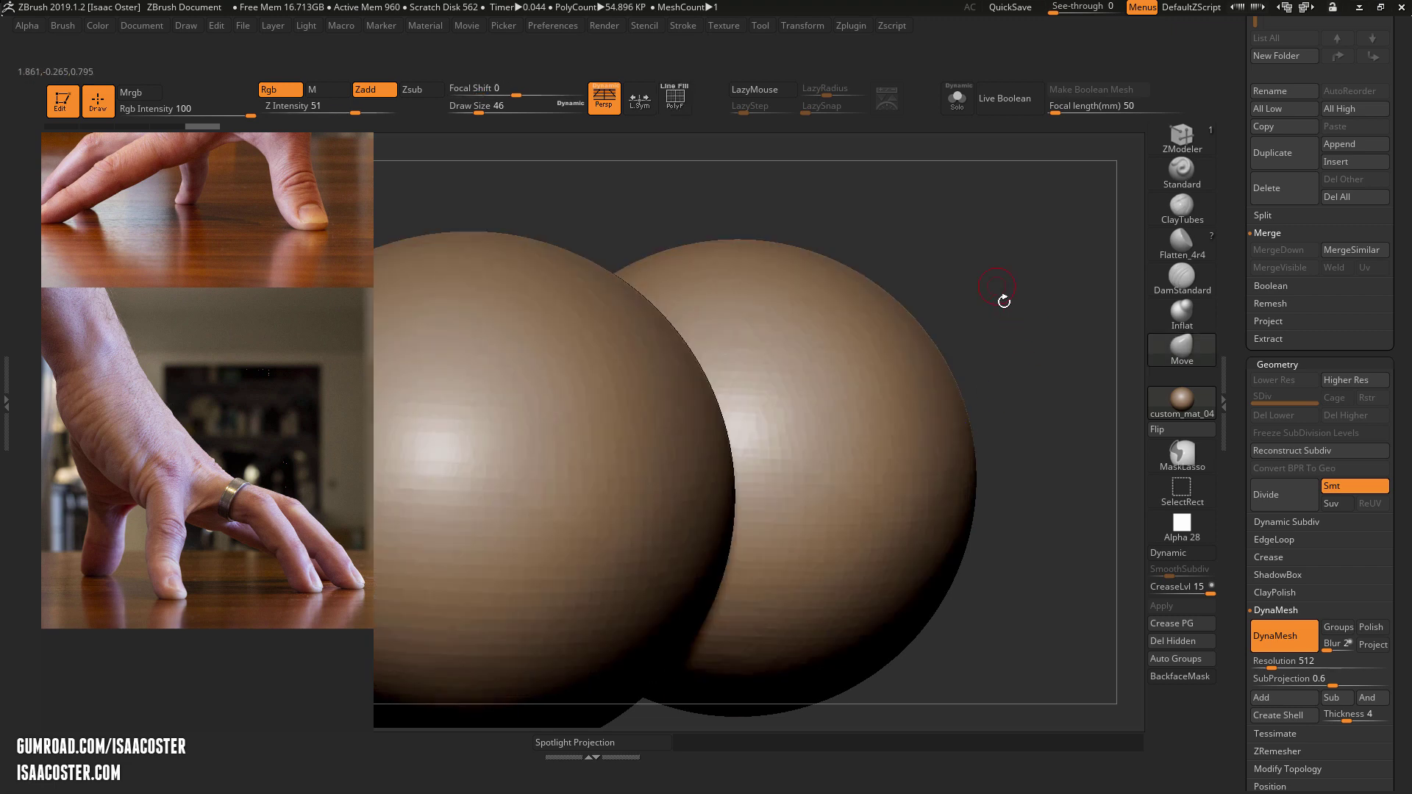
click(1306, 658)
ctrl+drag(1025, 263, 1042, 621)
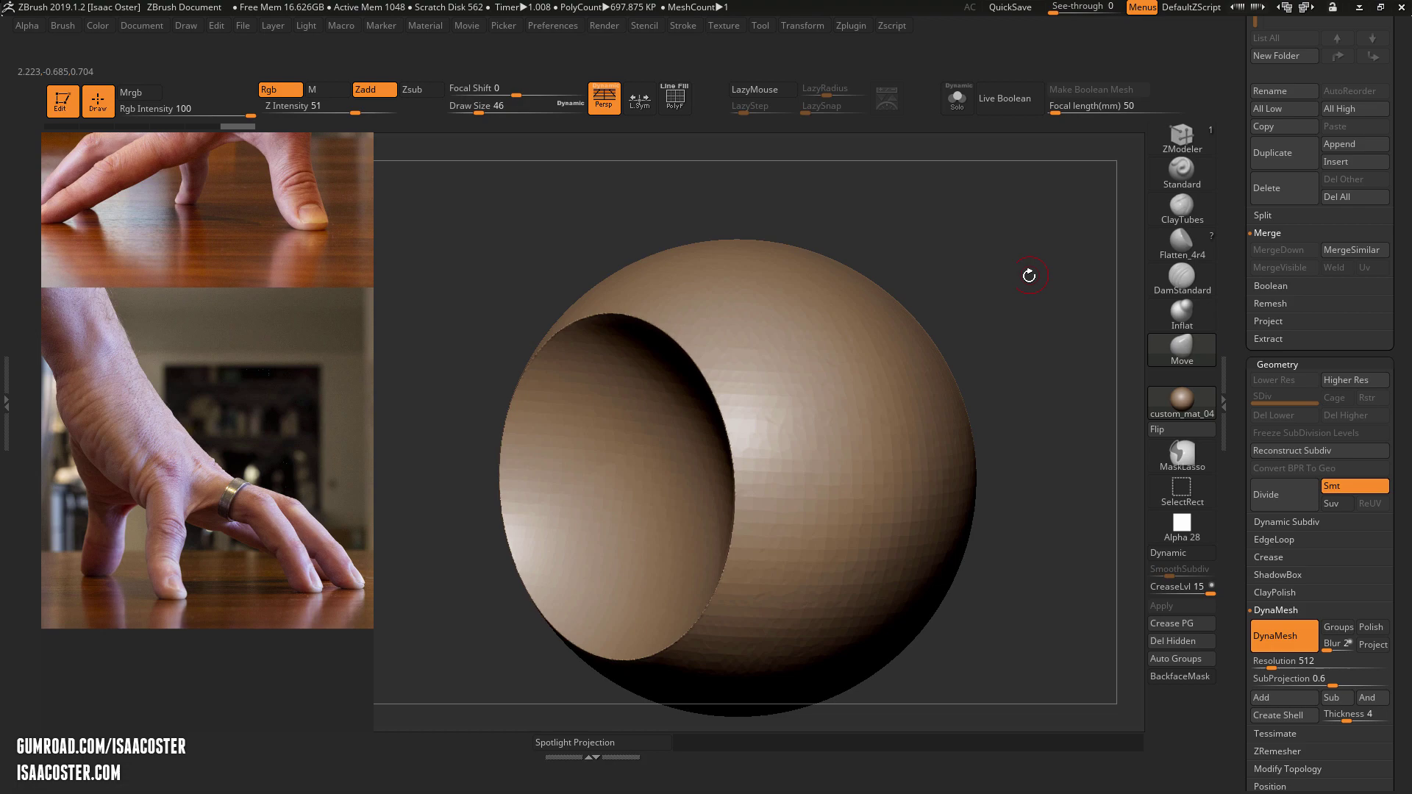
Step: Examine the carved sphere's polyframe wireframe up close and from other angles
alt+drag(1027, 274, 1058, 302)
key(shift+f)
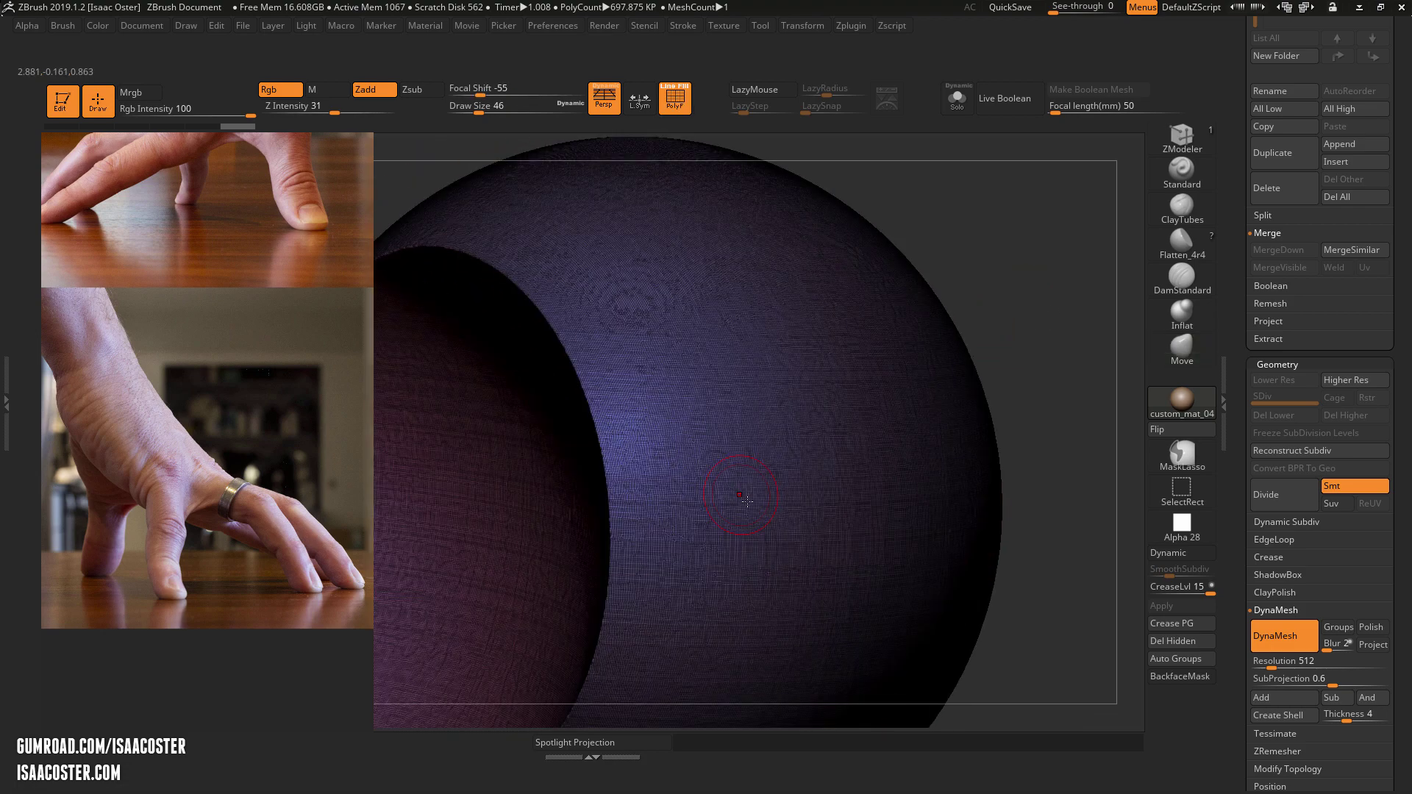
mouse_move(1015, 290)
alt+mouse_down()
mouse_move(1046, 353)
mouse_move(1049, 456)
alt+mouse_up()
alt+drag(831, 382, 1132, 486)
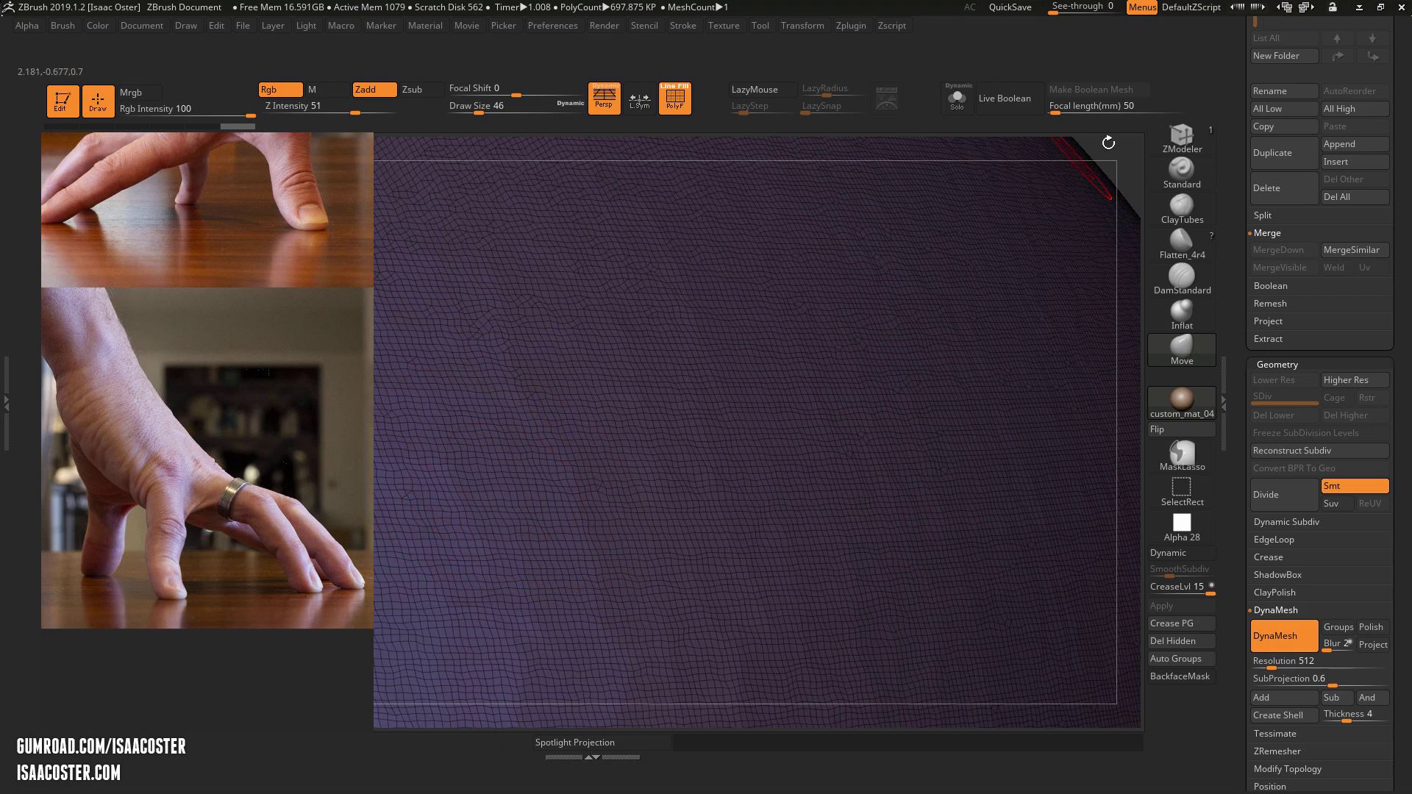
key(f)
alt+drag(986, 341, 1155, 368)
key(shift+f)
mouse_move(1058, 222)
mouse_down()
mouse_move(977, 261)
mouse_move(1002, 249)
mouse_move(950, 228)
mouse_up()
Step: Set the draw size to 83 and smooth the carved sphere with the Polish deformation
key(s)
drag(813, 251, 822, 250)
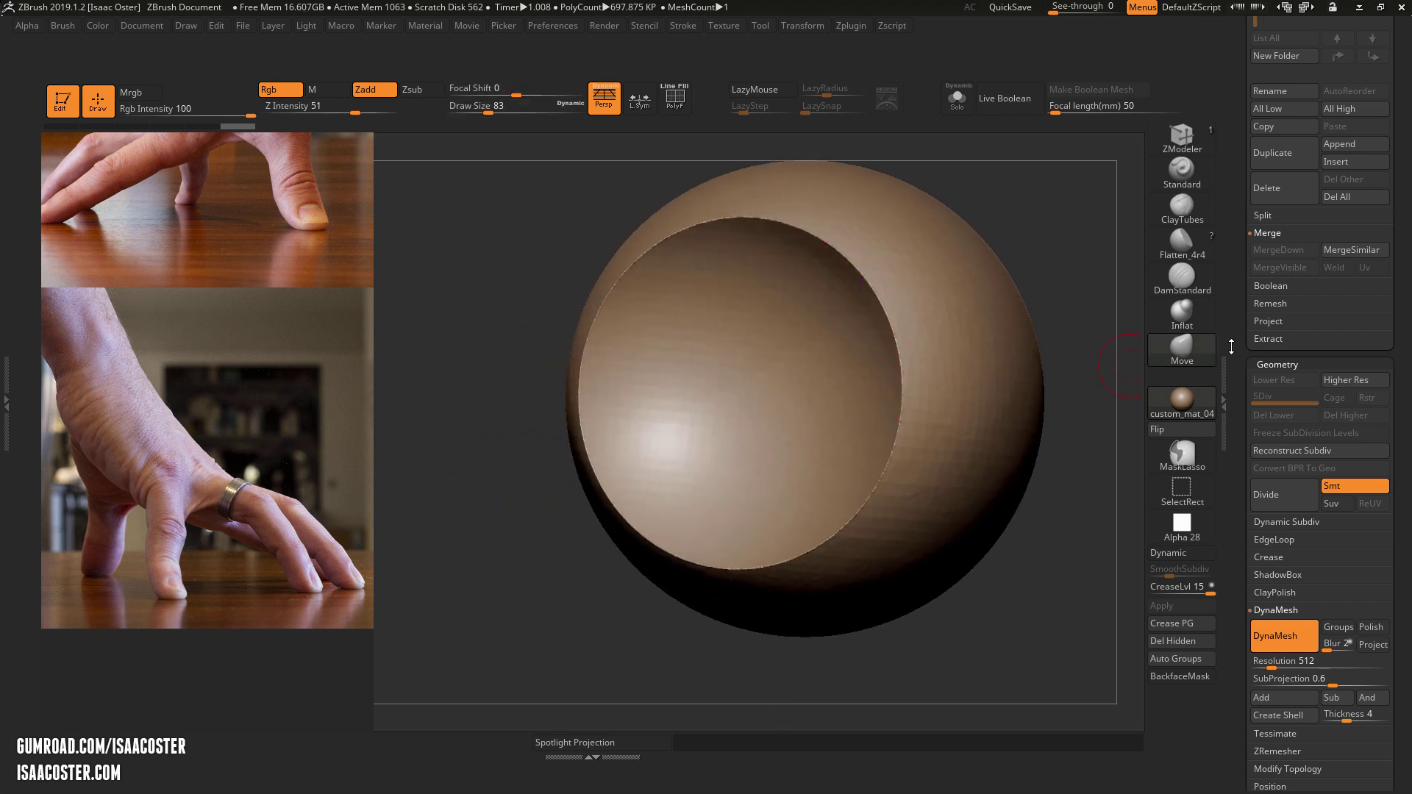
scroll(1288, 580, down, 5)
scroll(1333, 566, down, 2)
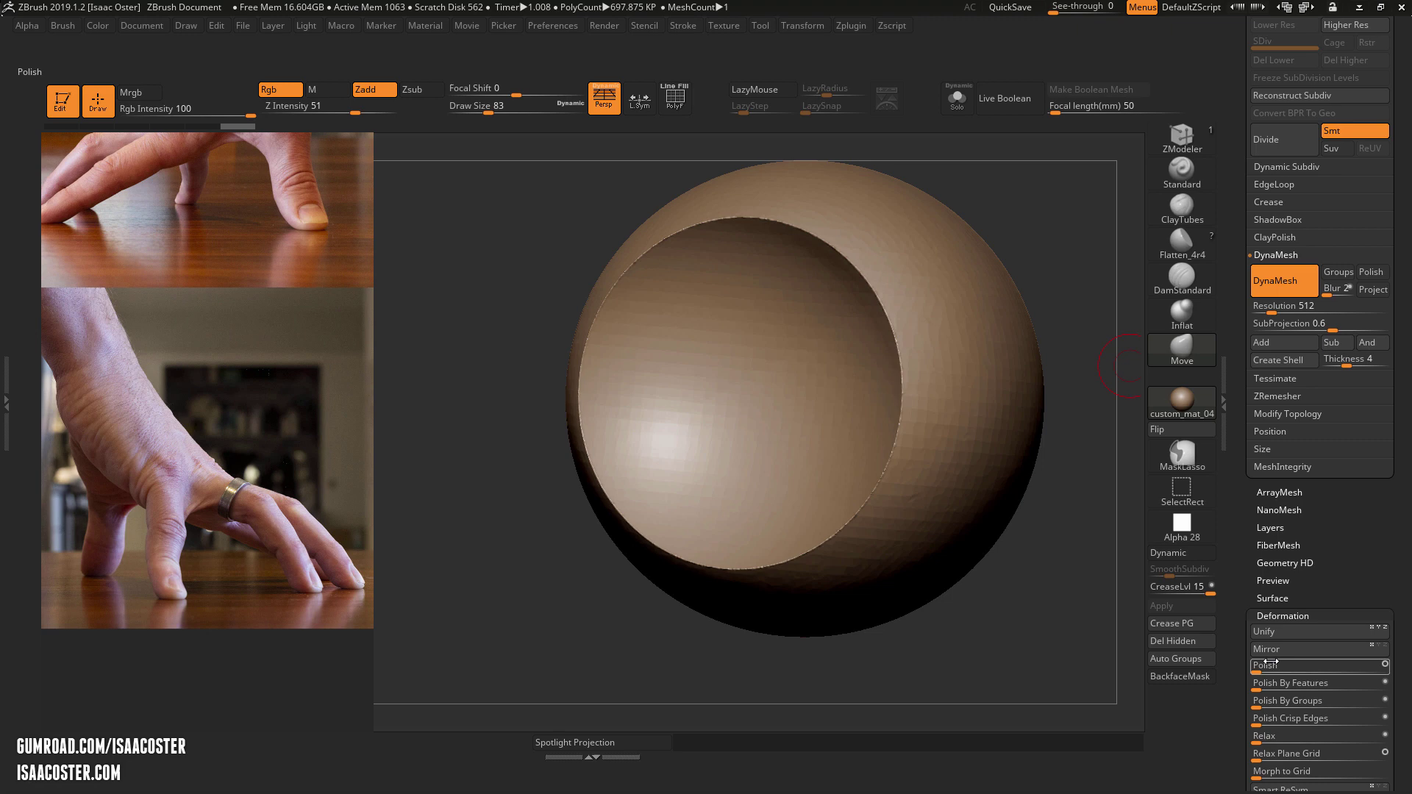
alt+drag(1062, 656, 1070, 732)
drag(1074, 622, 611, 488)
mouse_move(882, 228)
mouse_down()
mouse_move(1031, 232)
mouse_move(1038, 276)
mouse_move(985, 234)
mouse_move(961, 275)
mouse_up()
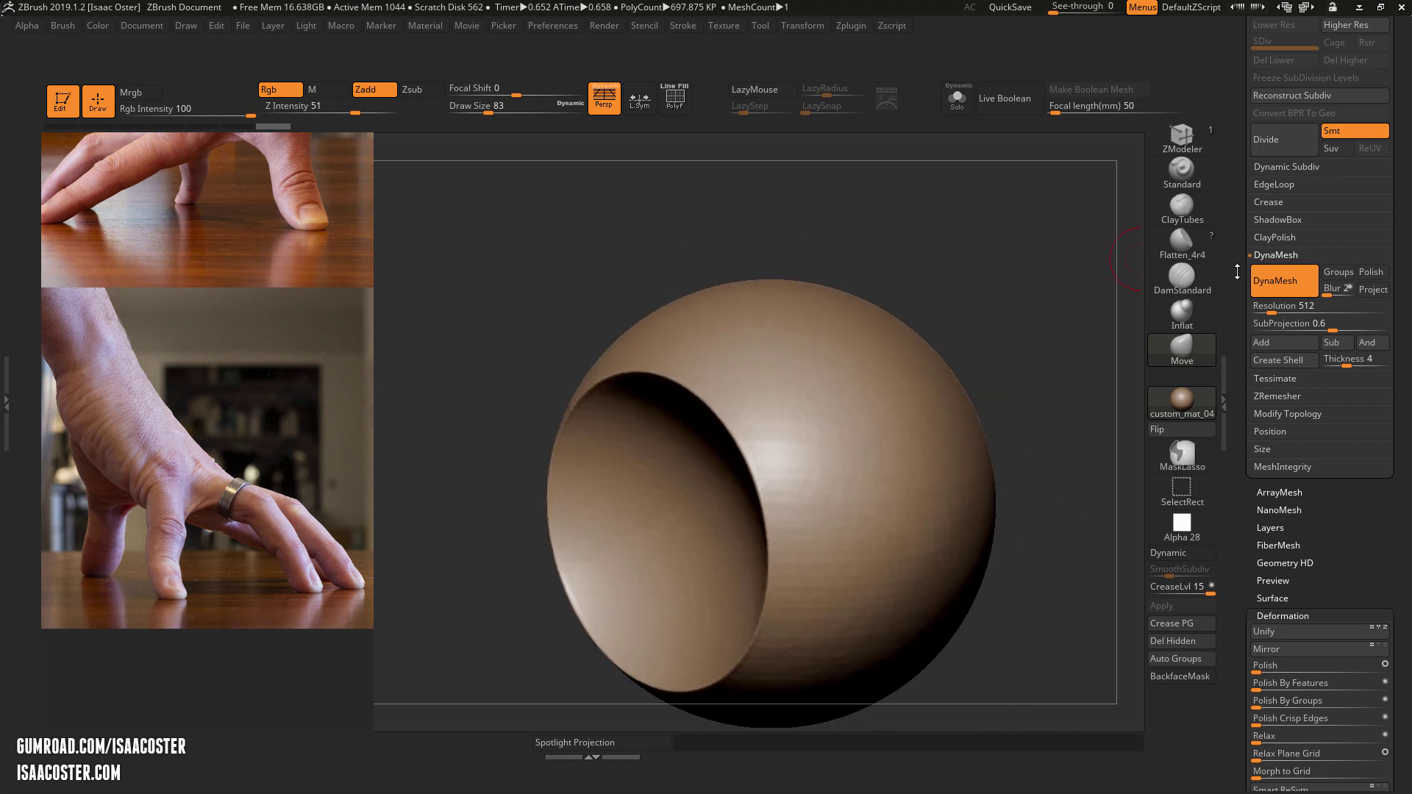
Step: Turn on the carved sphere's polyframe, isolate its outer polygroup and restore the visibility of the whole mesh
drag(1237, 271, 1237, 322)
alt+drag(996, 313, 975, 272)
key(shift+f)
key(shift+f)
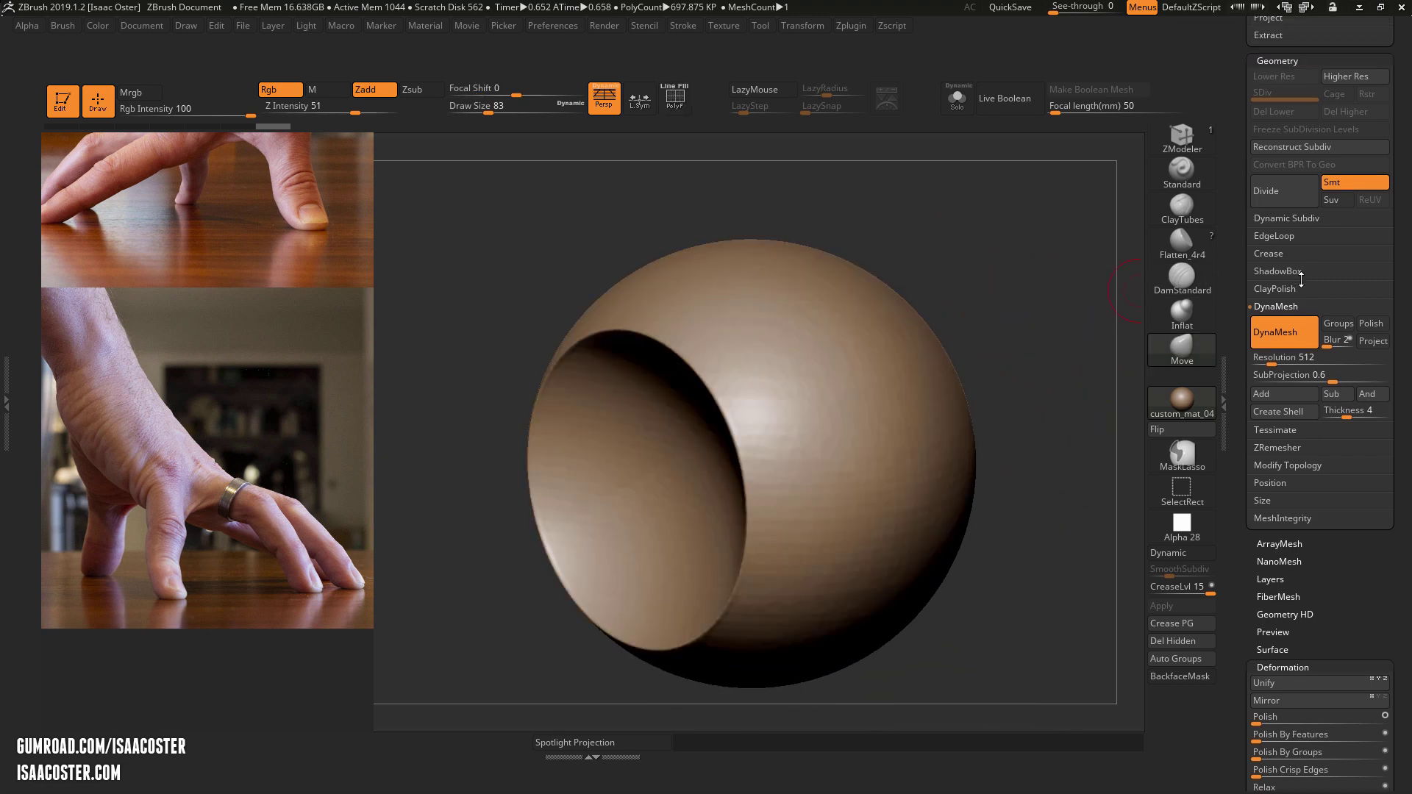
key(shift+f)
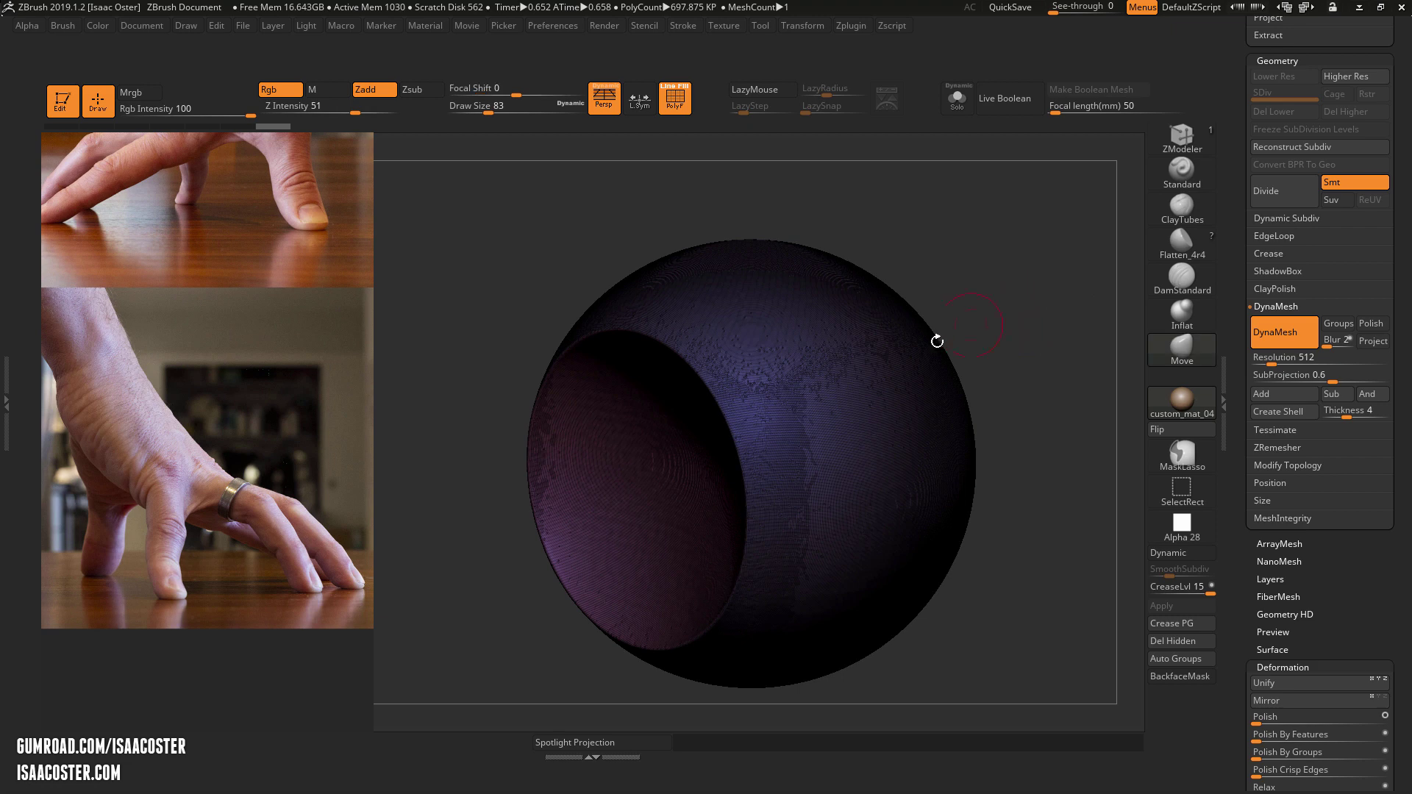
ctrl+shift+click(665, 468)
ctrl+shift+drag(914, 293, 867, 403)
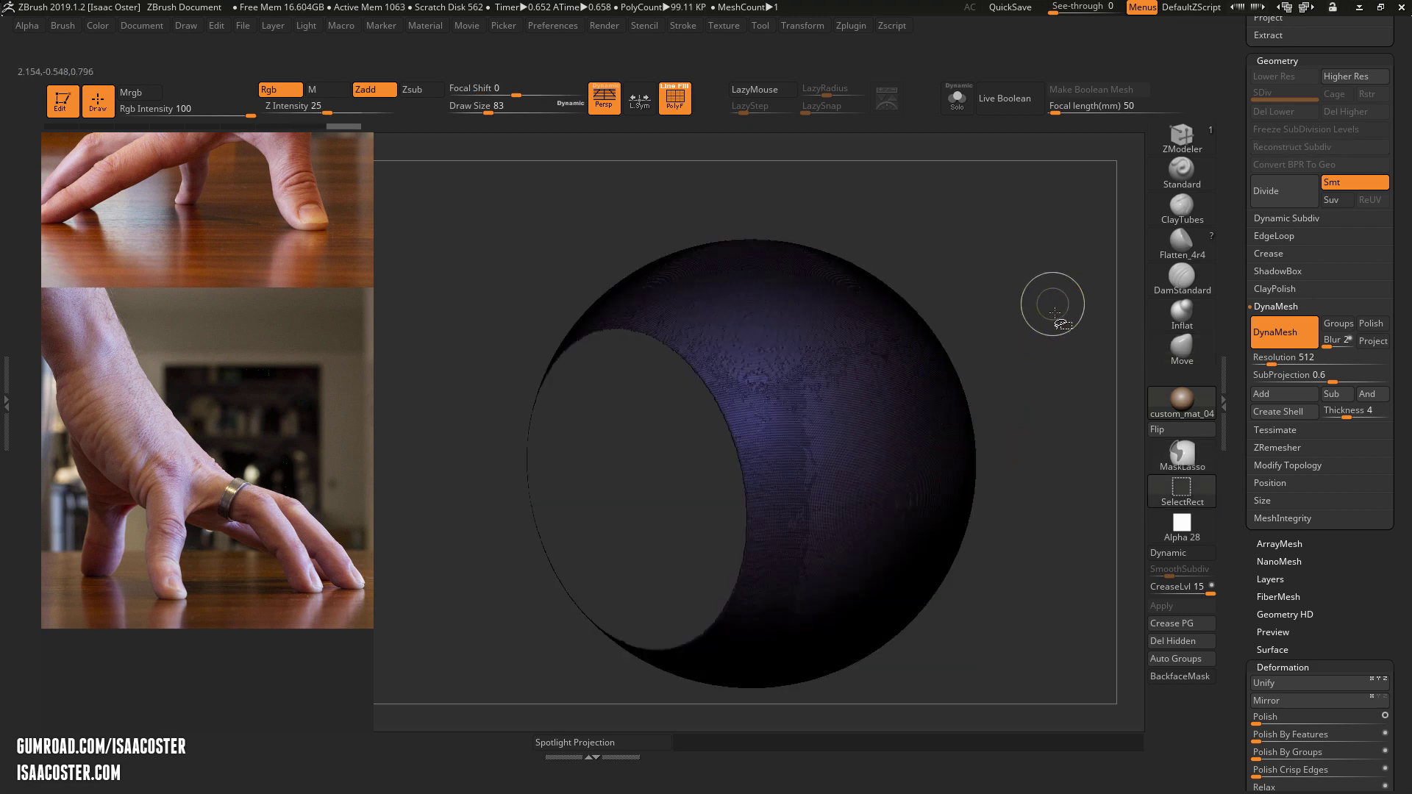
ctrl+shift+drag(1053, 313, 866, 403)
ctrl+shift+click(867, 403)
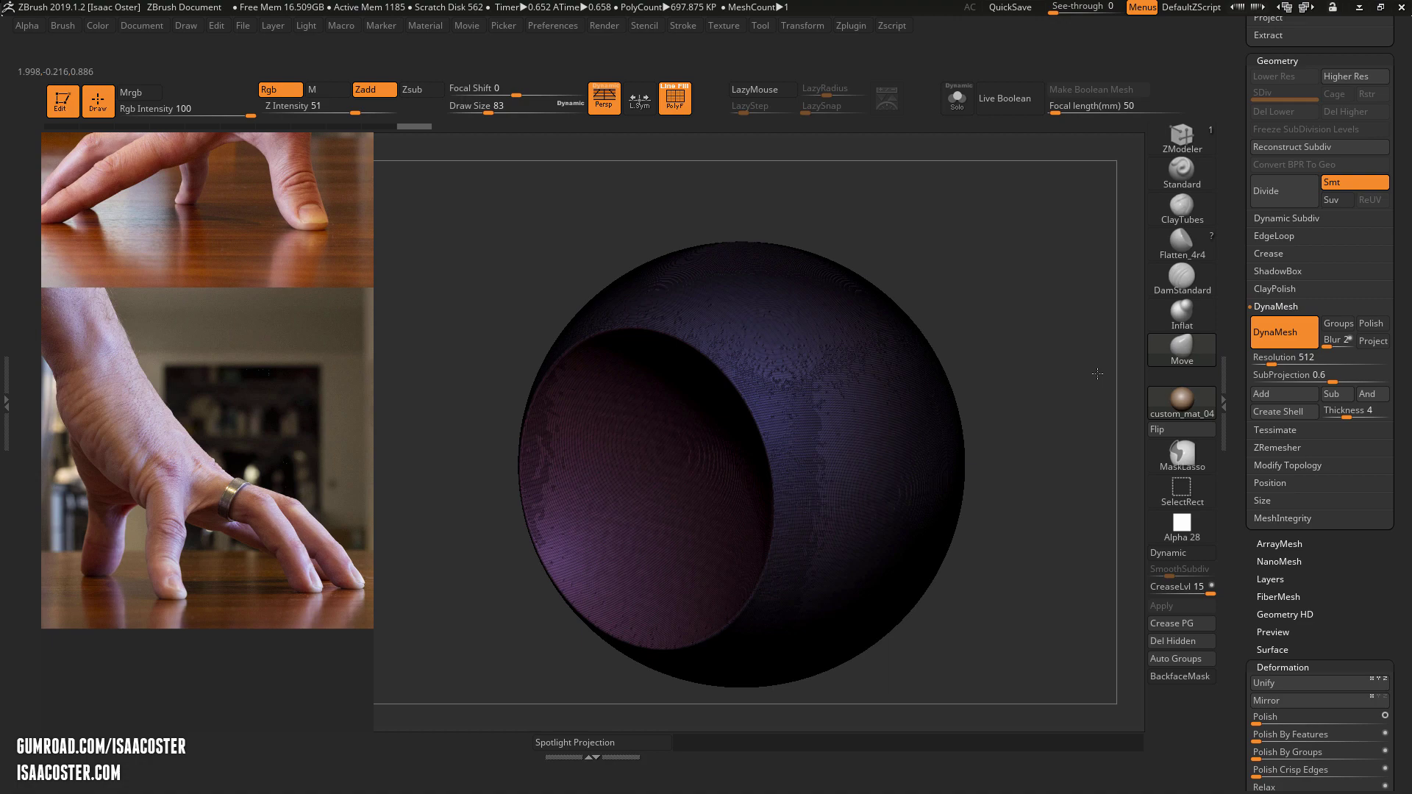
mouse_move(1097, 373)
mouse_down()
mouse_move(1134, 371)
mouse_move(1061, 359)
mouse_move(1118, 360)
mouse_move(1100, 352)
mouse_up()
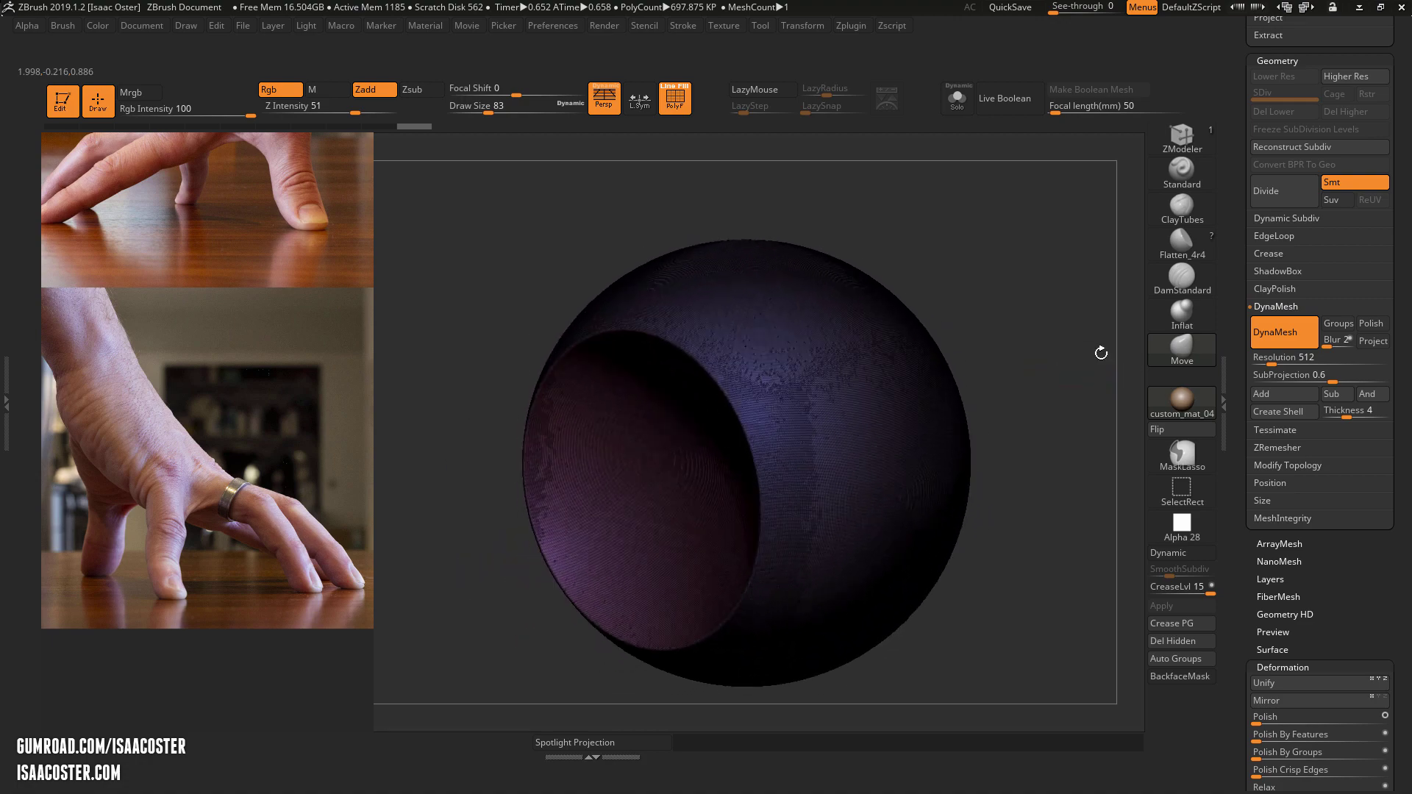
Step: Switch to the hand_two_06 tool, bring the whole hand into view and turn off its polyframe
drag(1241, 253, 1231, 414)
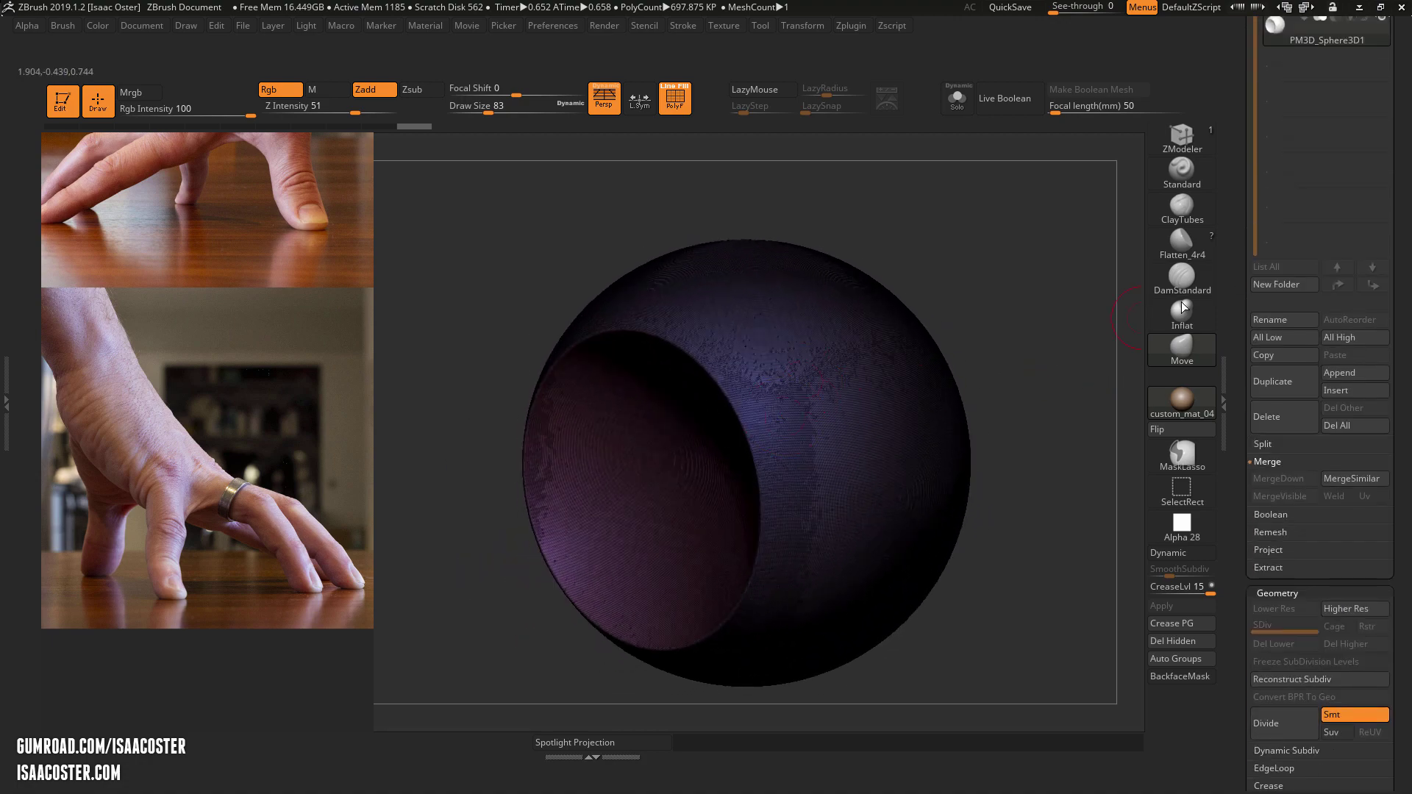
drag(1236, 236, 1153, 346)
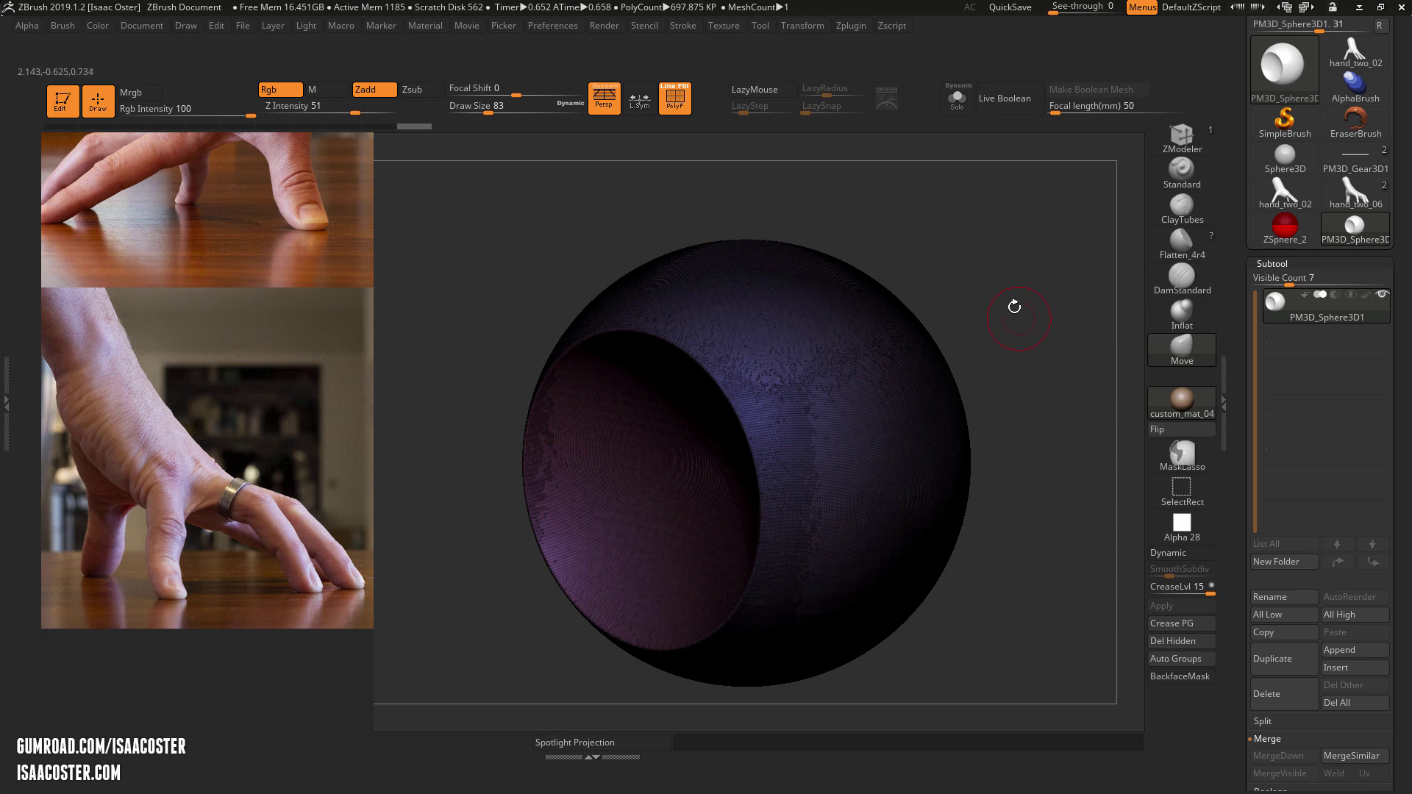
alt+drag(1011, 289, 1008, 285)
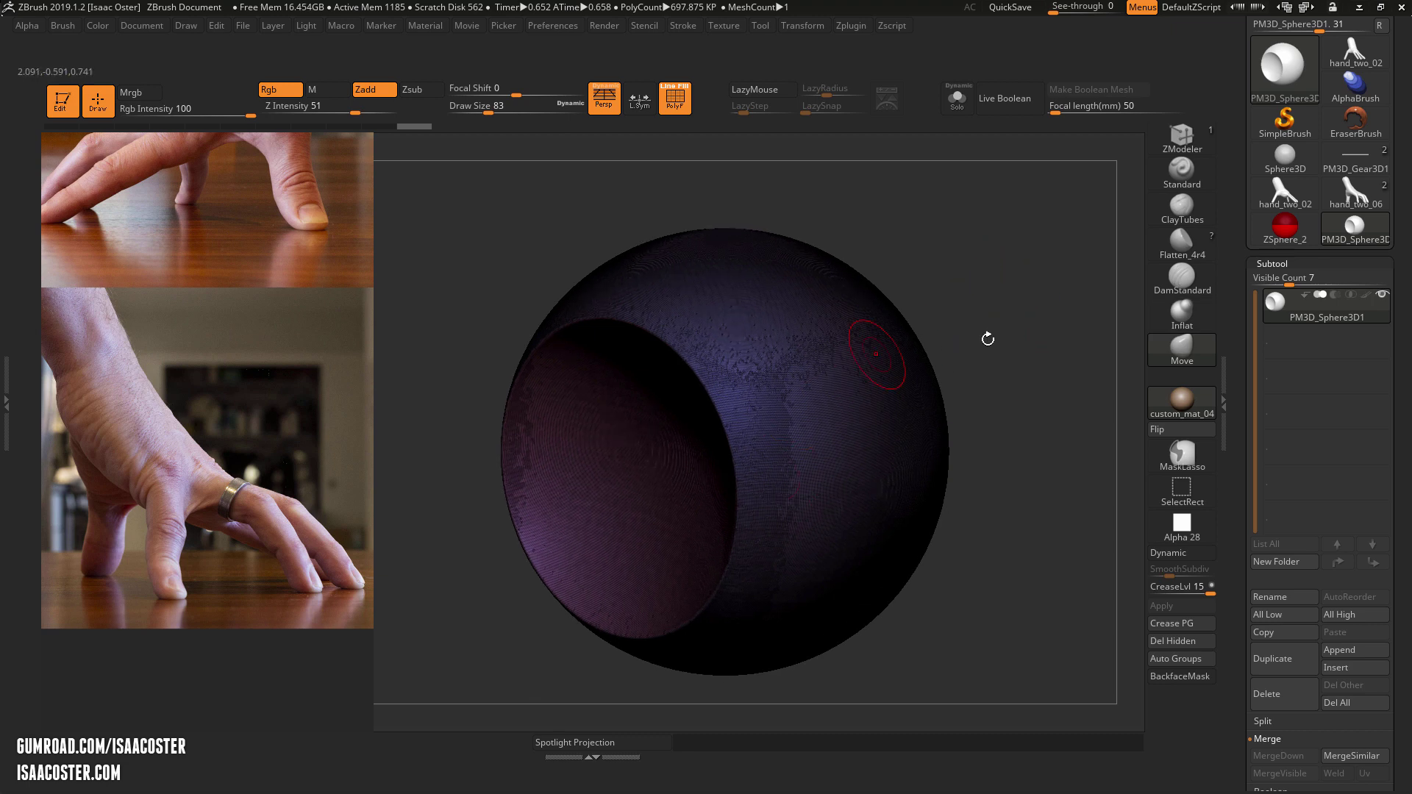
click(1360, 196)
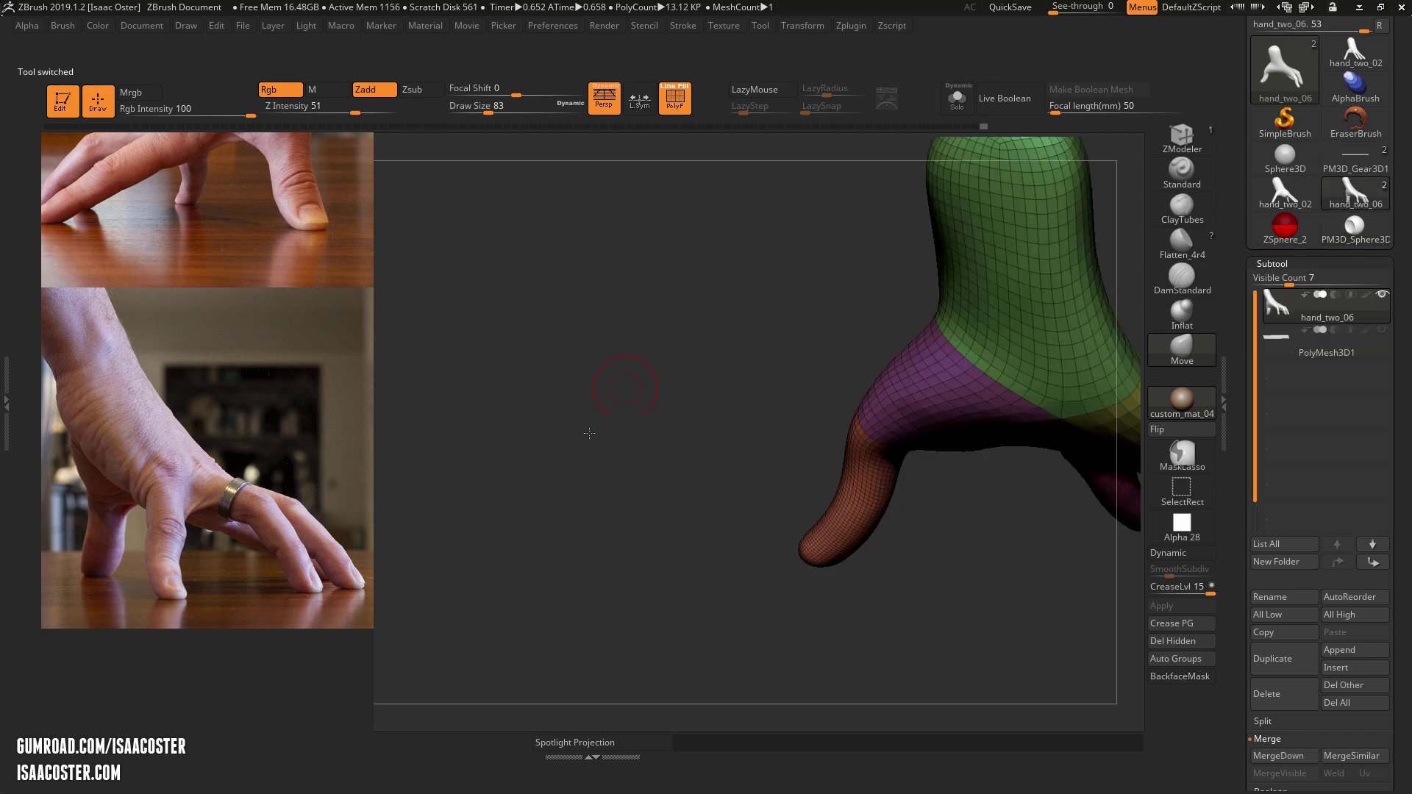
drag(588, 431, 948, 395)
mouse_move(962, 347)
alt+mouse_down()
mouse_move(942, 372)
mouse_move(932, 357)
mouse_move(949, 360)
alt+mouse_up()
key(shift+f)
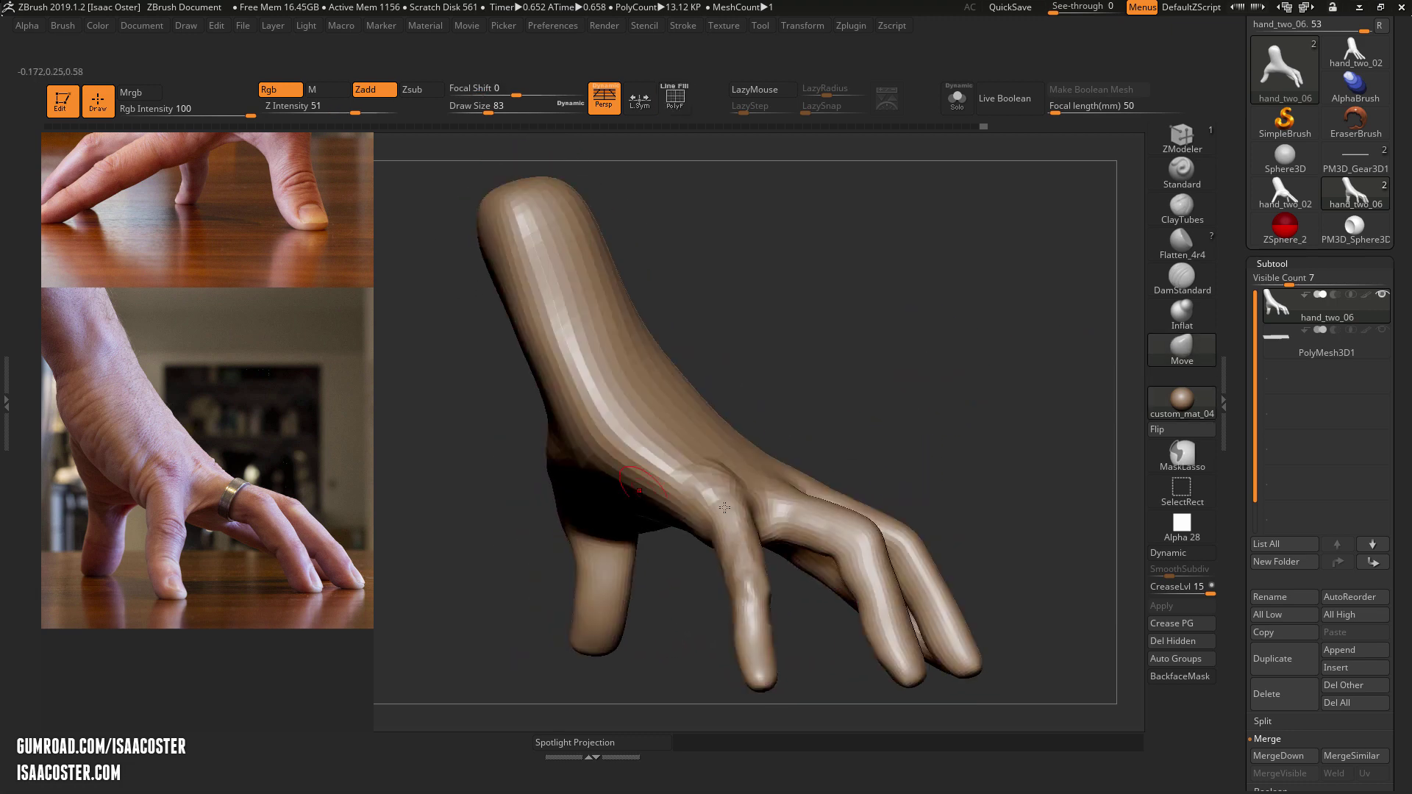
Step: Convert the hand to a DynaMesh at resolution 128 and inspect the fingers and the palm side
drag(1237, 413, 1215, 199)
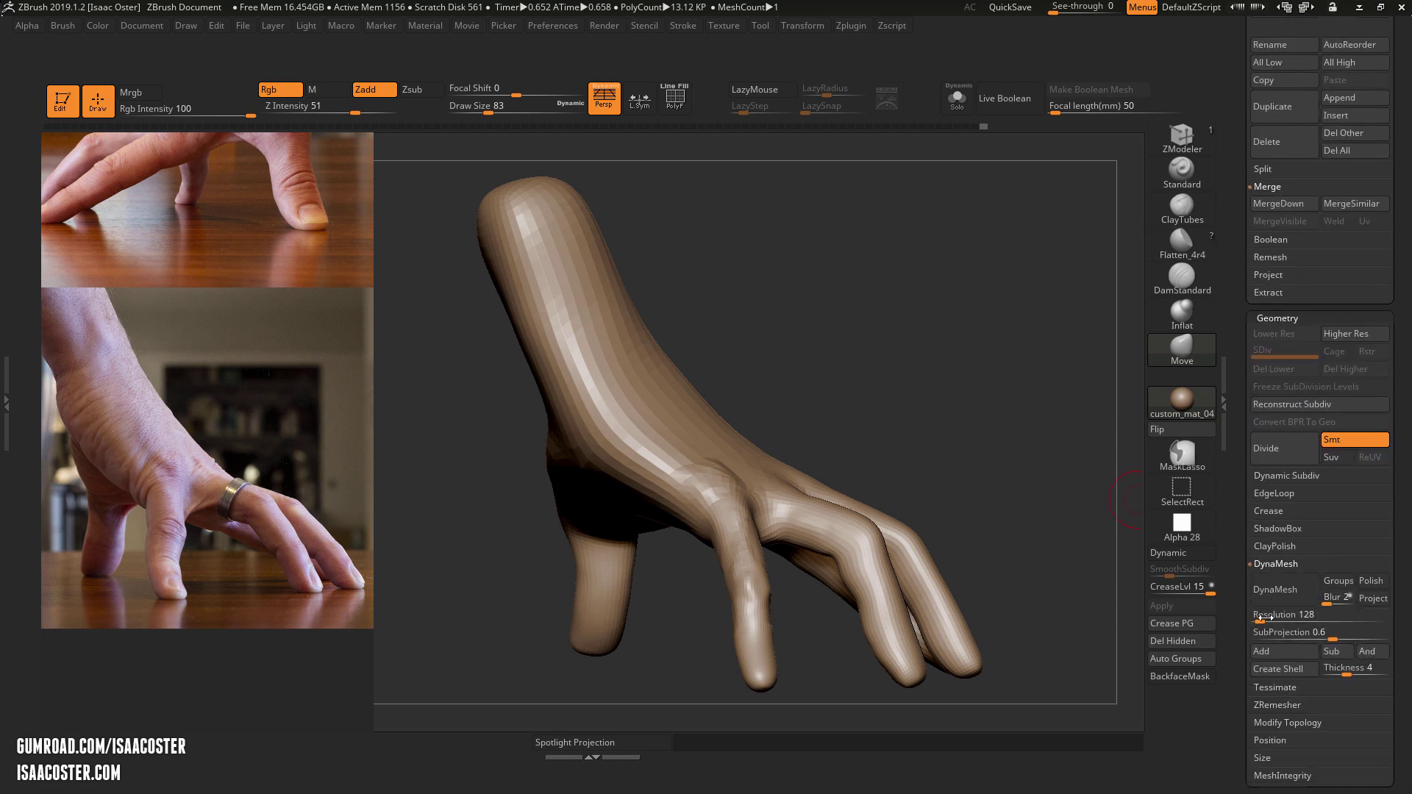
mouse_move(939, 399)
mouse_down()
mouse_move(895, 404)
mouse_move(940, 422)
mouse_up()
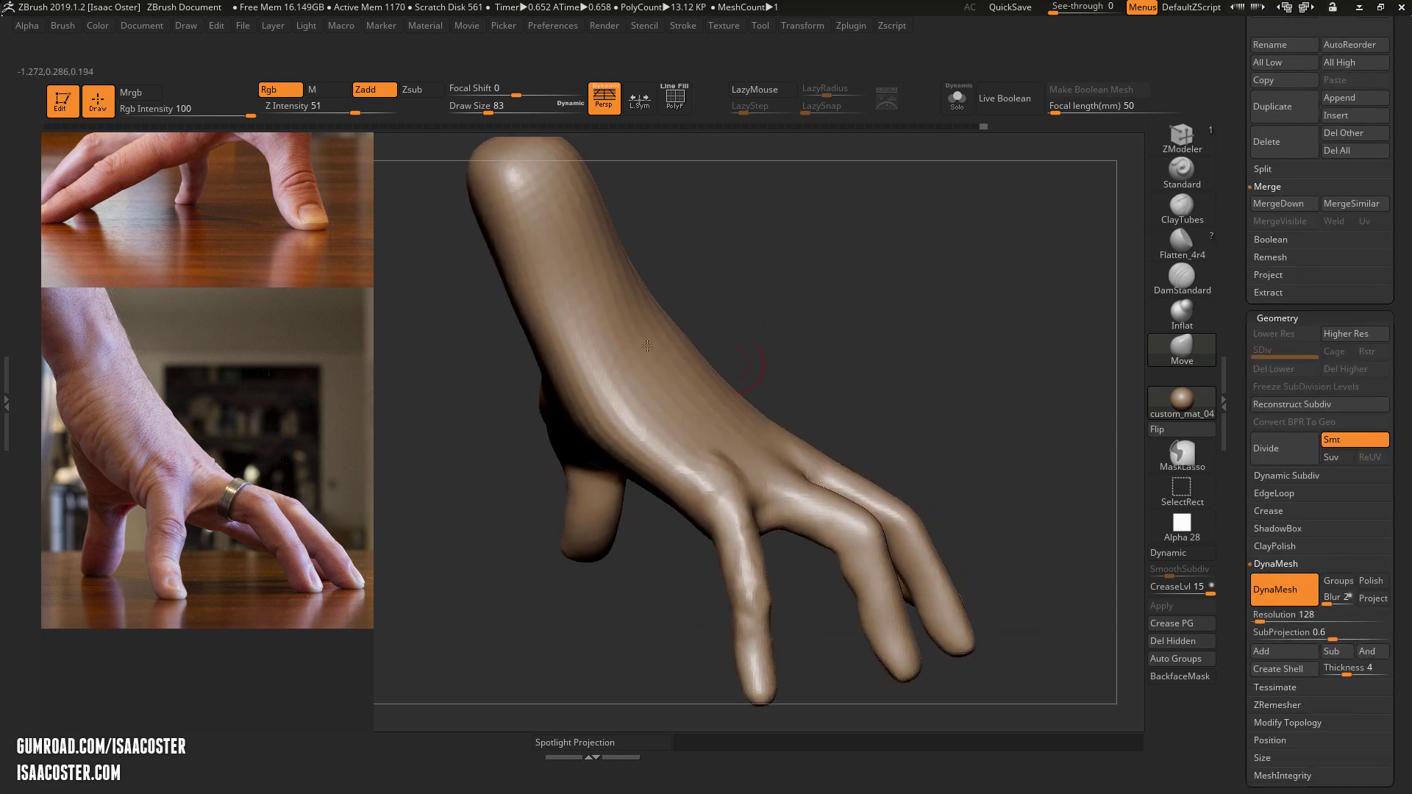
drag(782, 402, 985, 413)
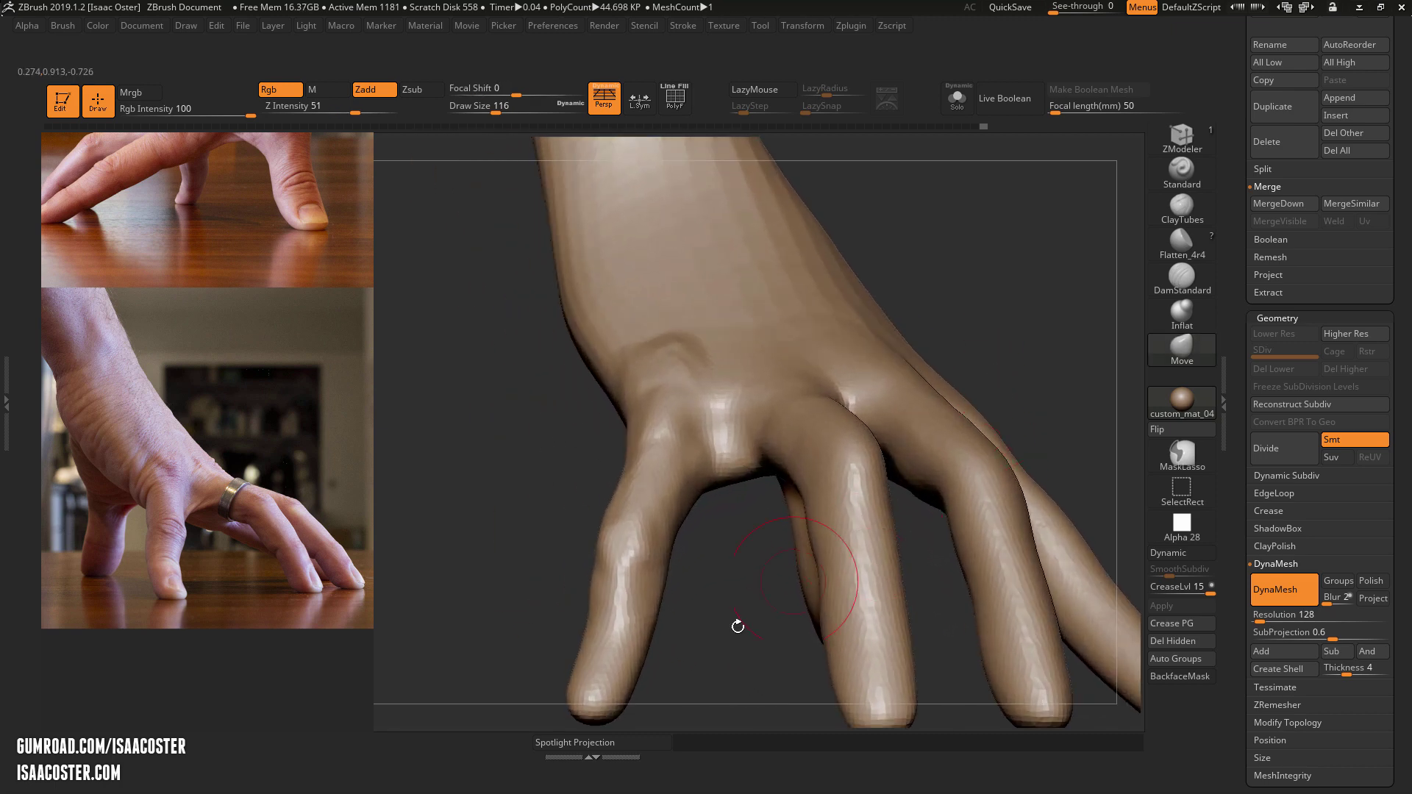
mouse_move(738, 626)
mouse_down()
mouse_move(722, 652)
mouse_move(980, 438)
mouse_move(823, 362)
mouse_move(990, 366)
mouse_move(898, 341)
mouse_move(926, 316)
mouse_move(941, 328)
mouse_move(931, 339)
mouse_move(945, 331)
mouse_up()
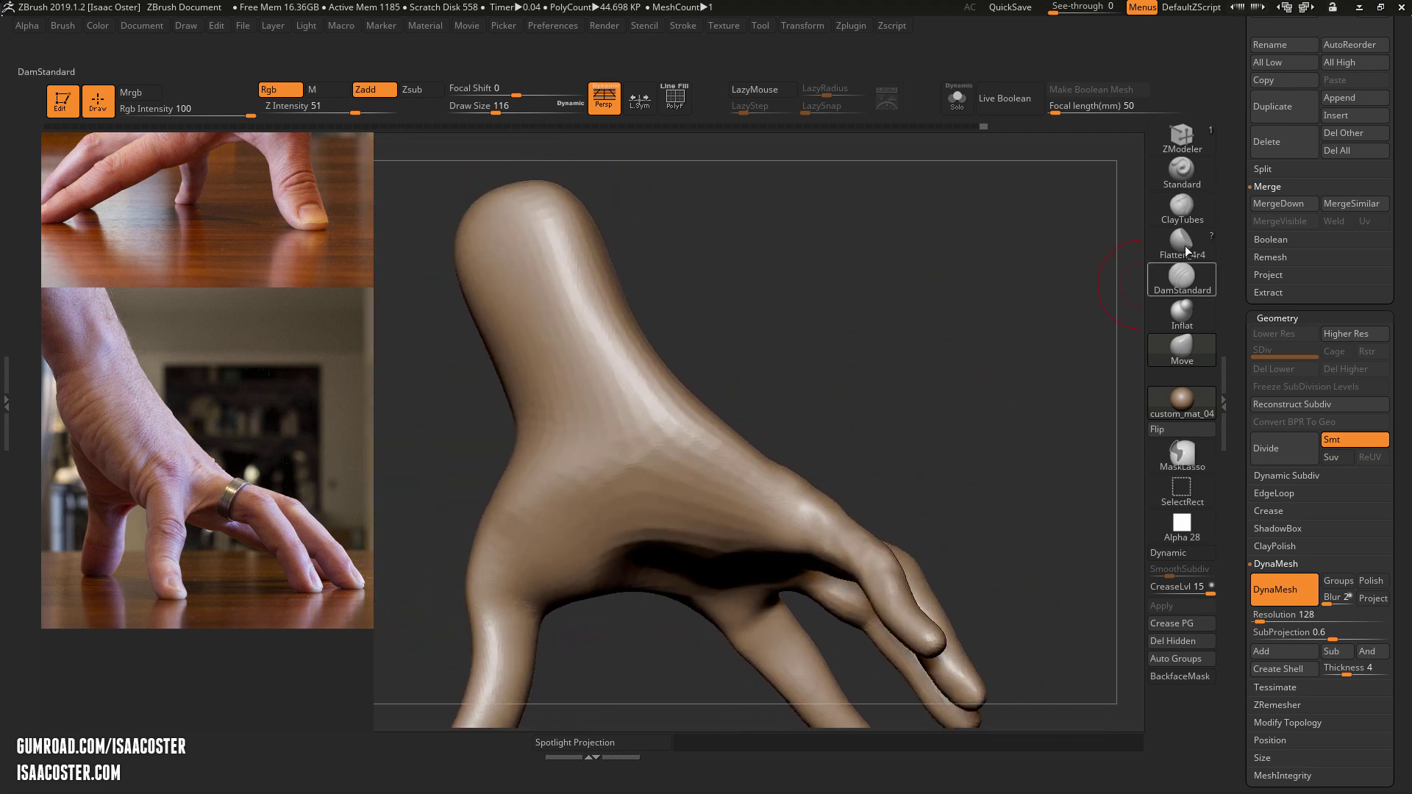
click(1160, 288)
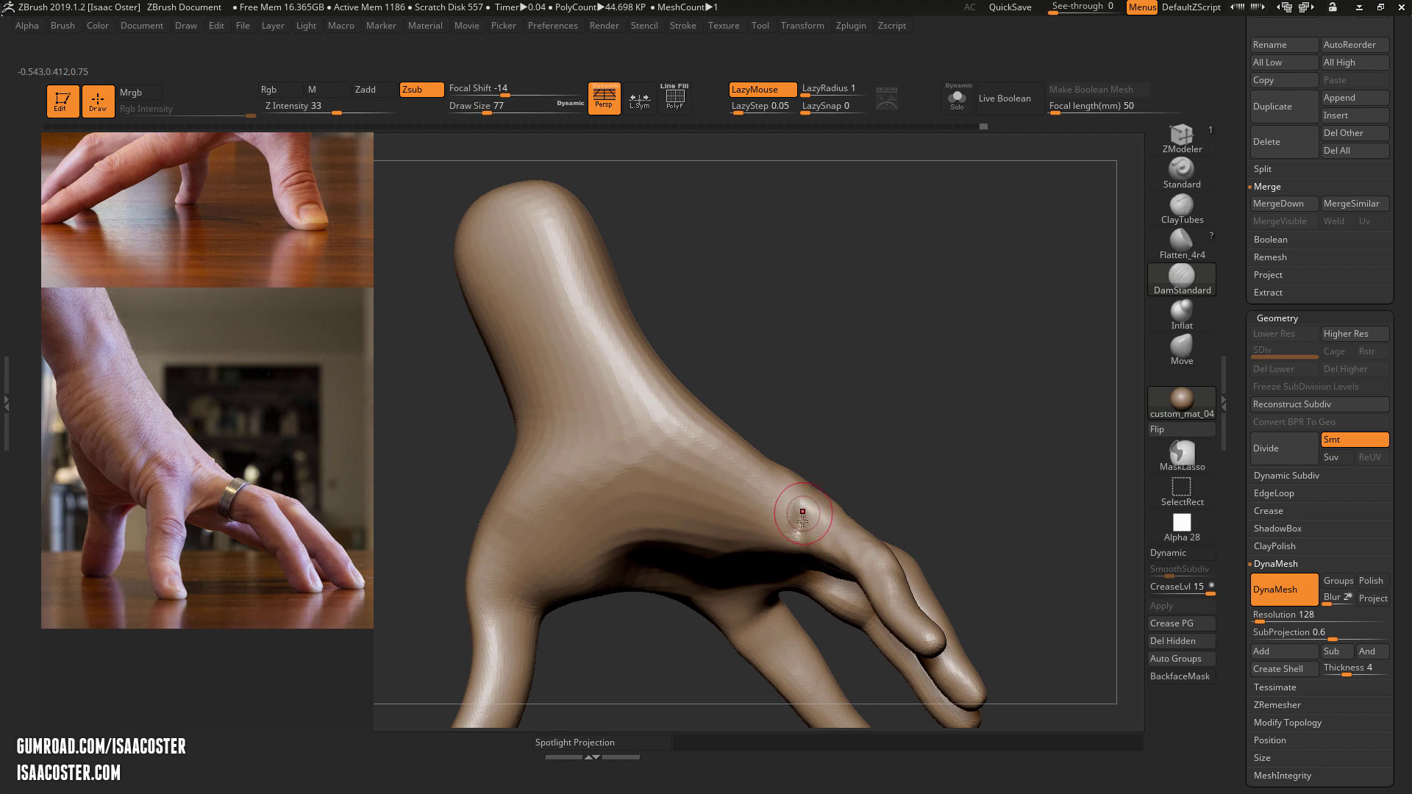
drag(802, 521, 822, 500)
key(ctrl+z)
key(ctrl+z)
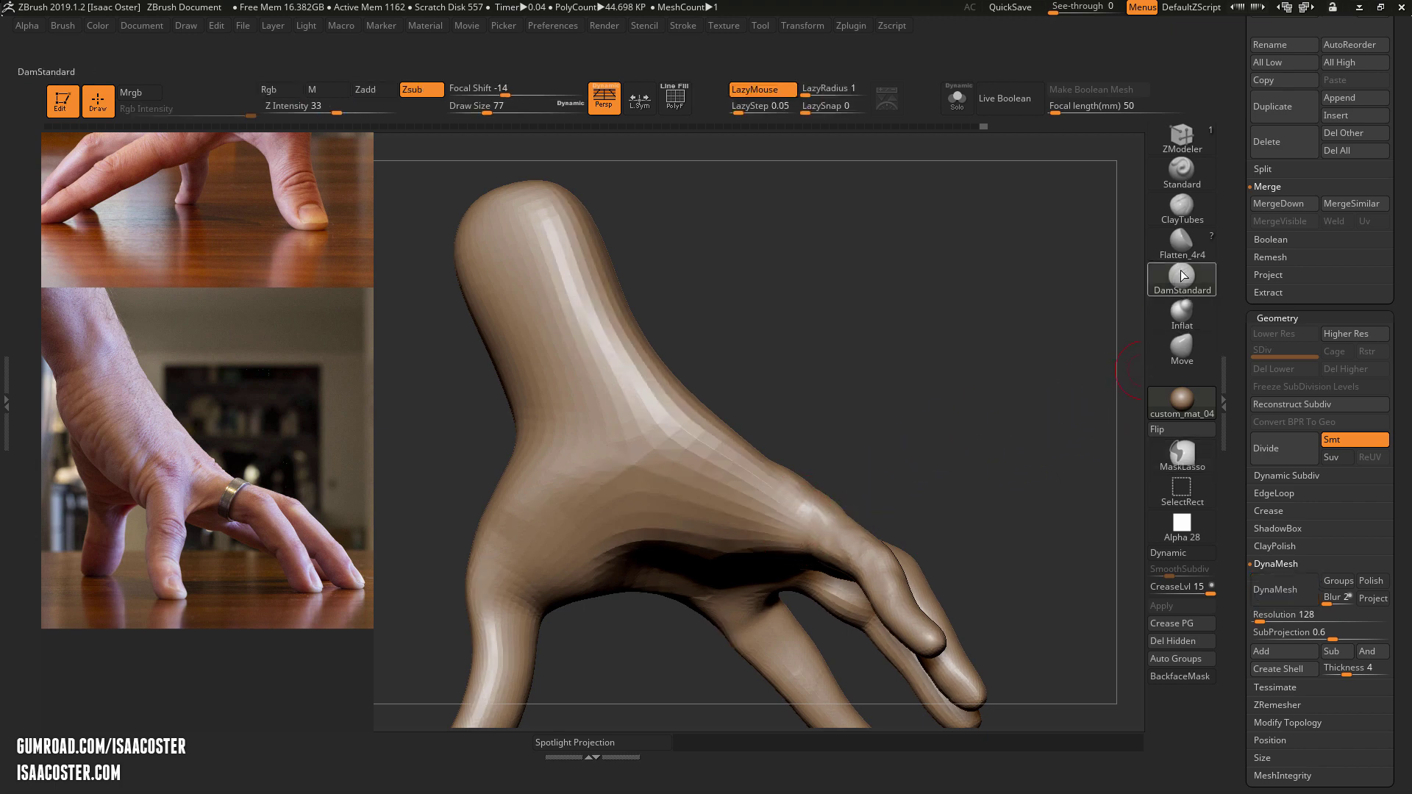
Step: Build up volume along the little-finger side of the palm with the ClayTubes brush at draw size 77
click(1178, 222)
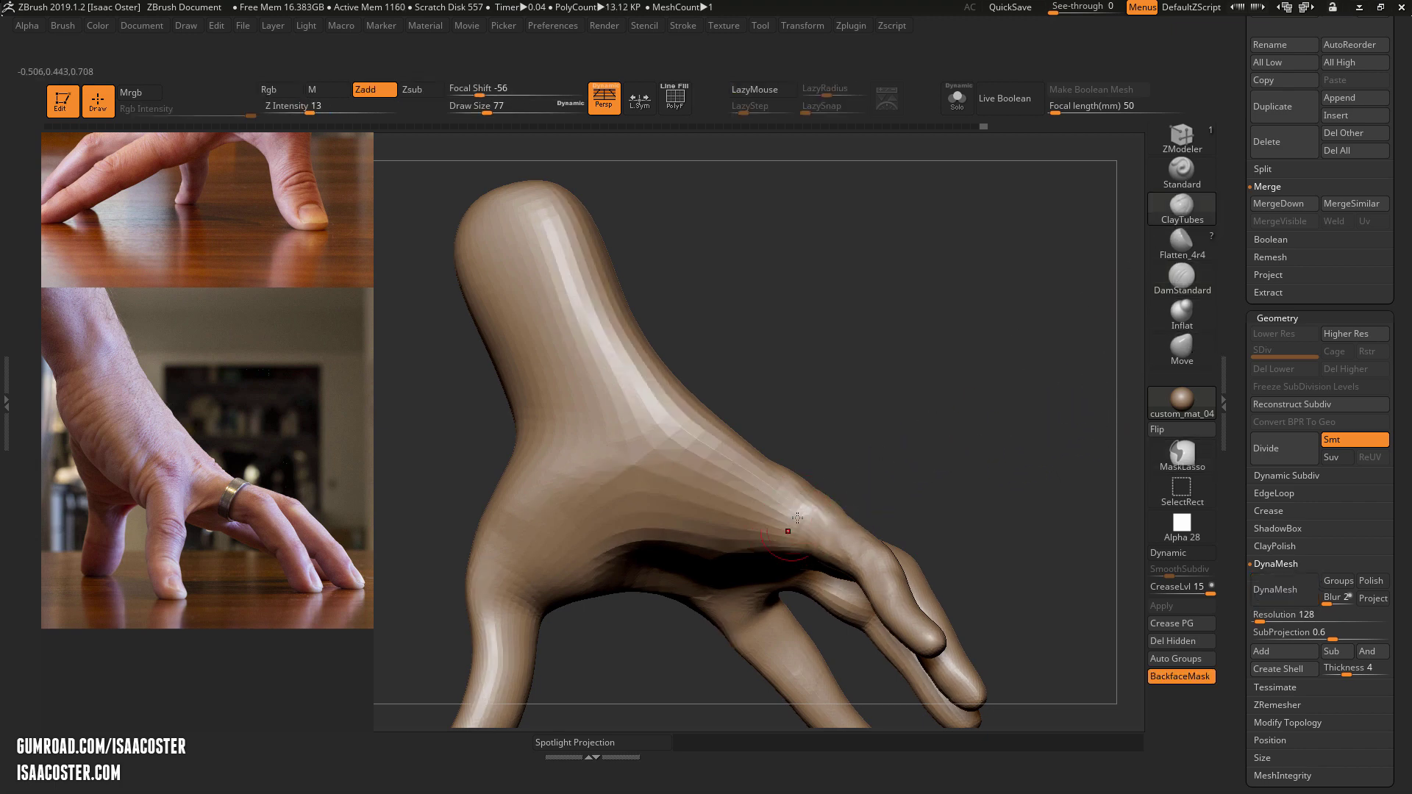
drag(911, 443, 888, 383)
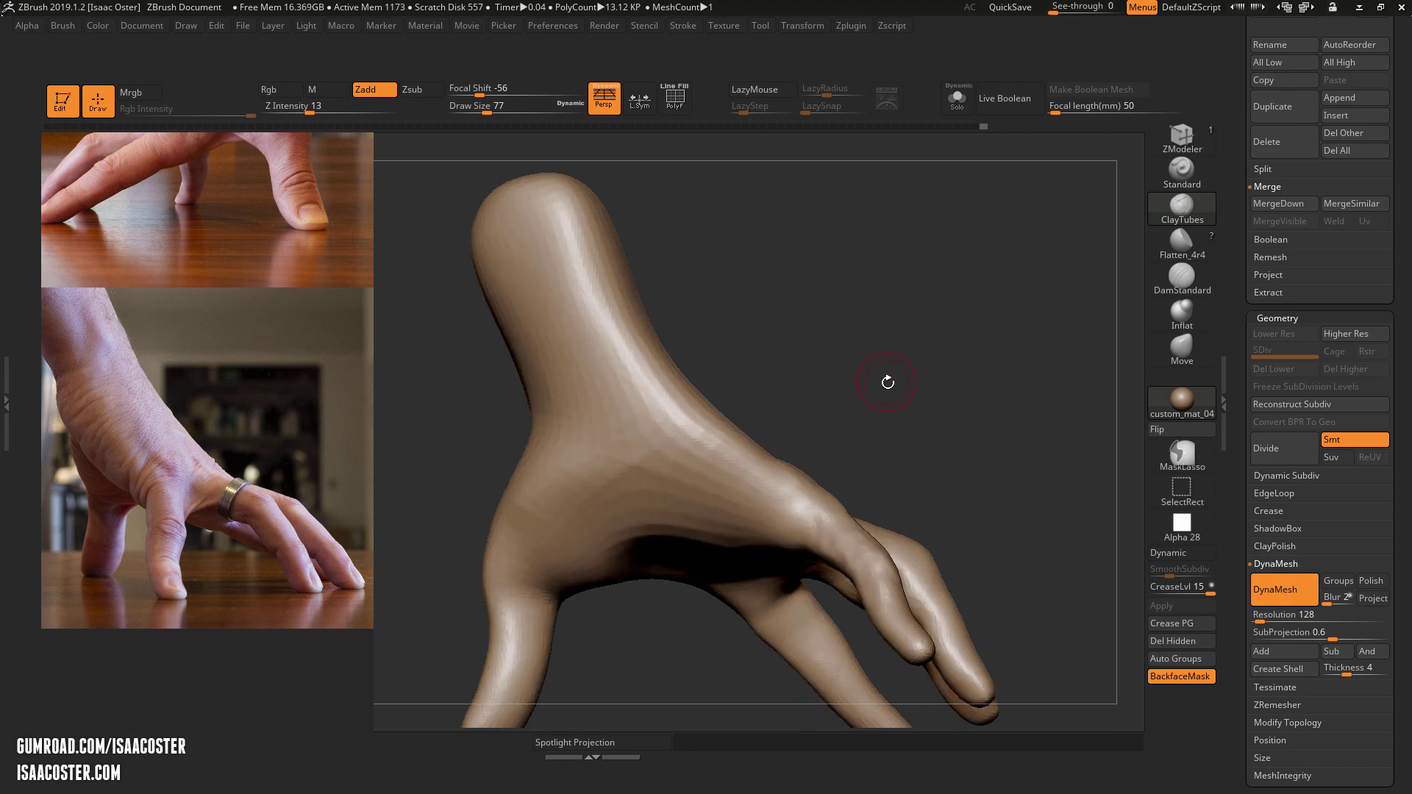
drag(781, 540, 724, 473)
drag(909, 368, 837, 411)
drag(780, 478, 736, 465)
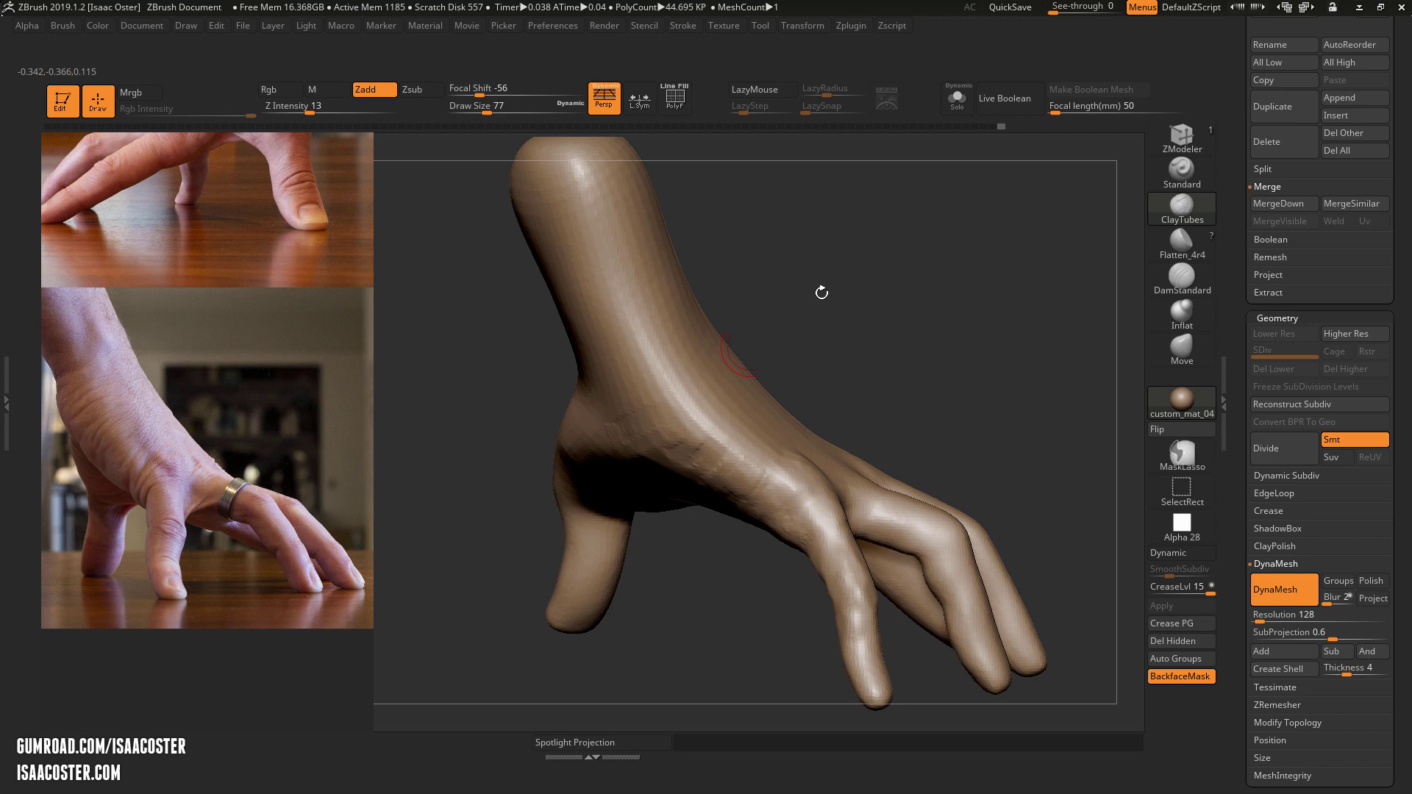
Step: Add ClayTubes strokes over the knuckles on the back of the hand
drag(821, 292, 798, 411)
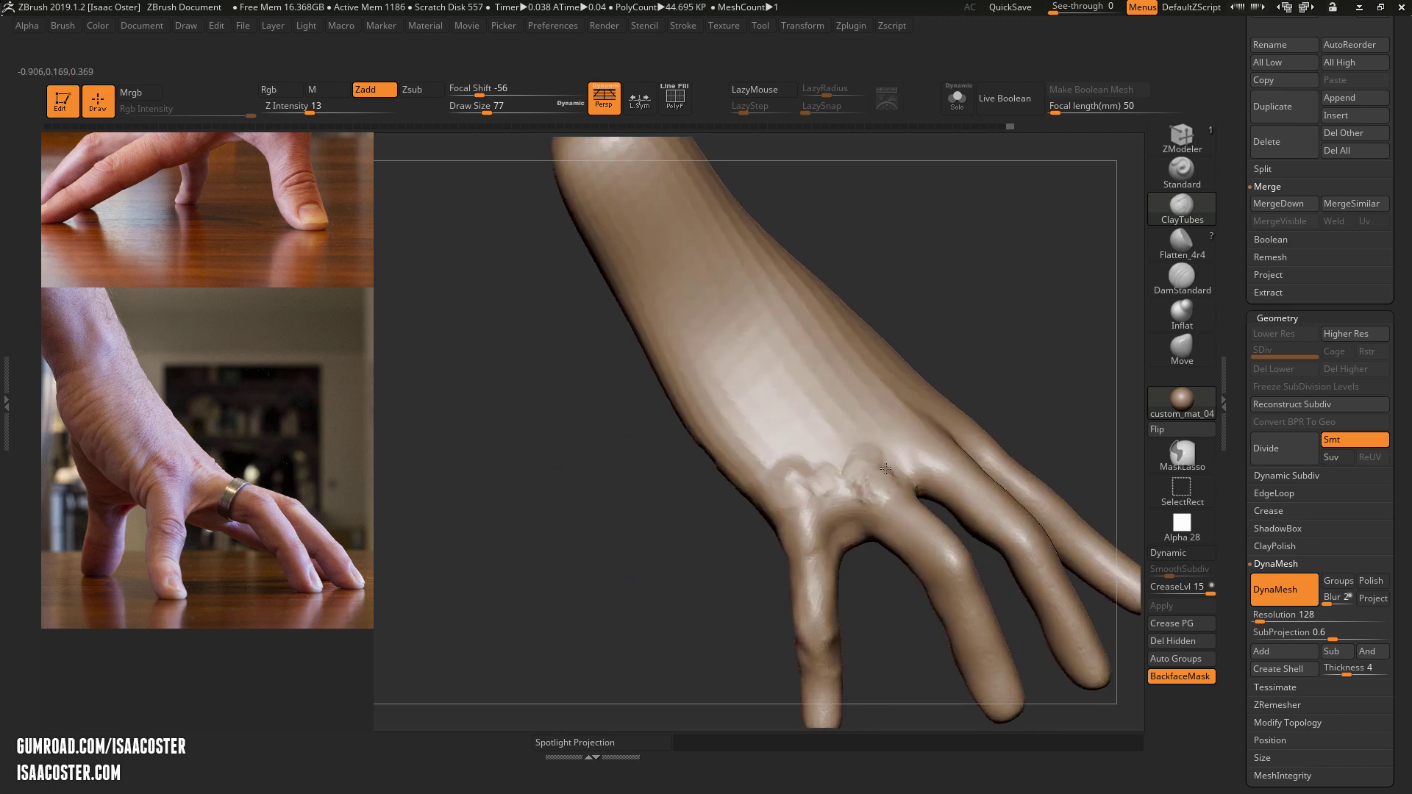
right_drag(999, 314, 945, 442)
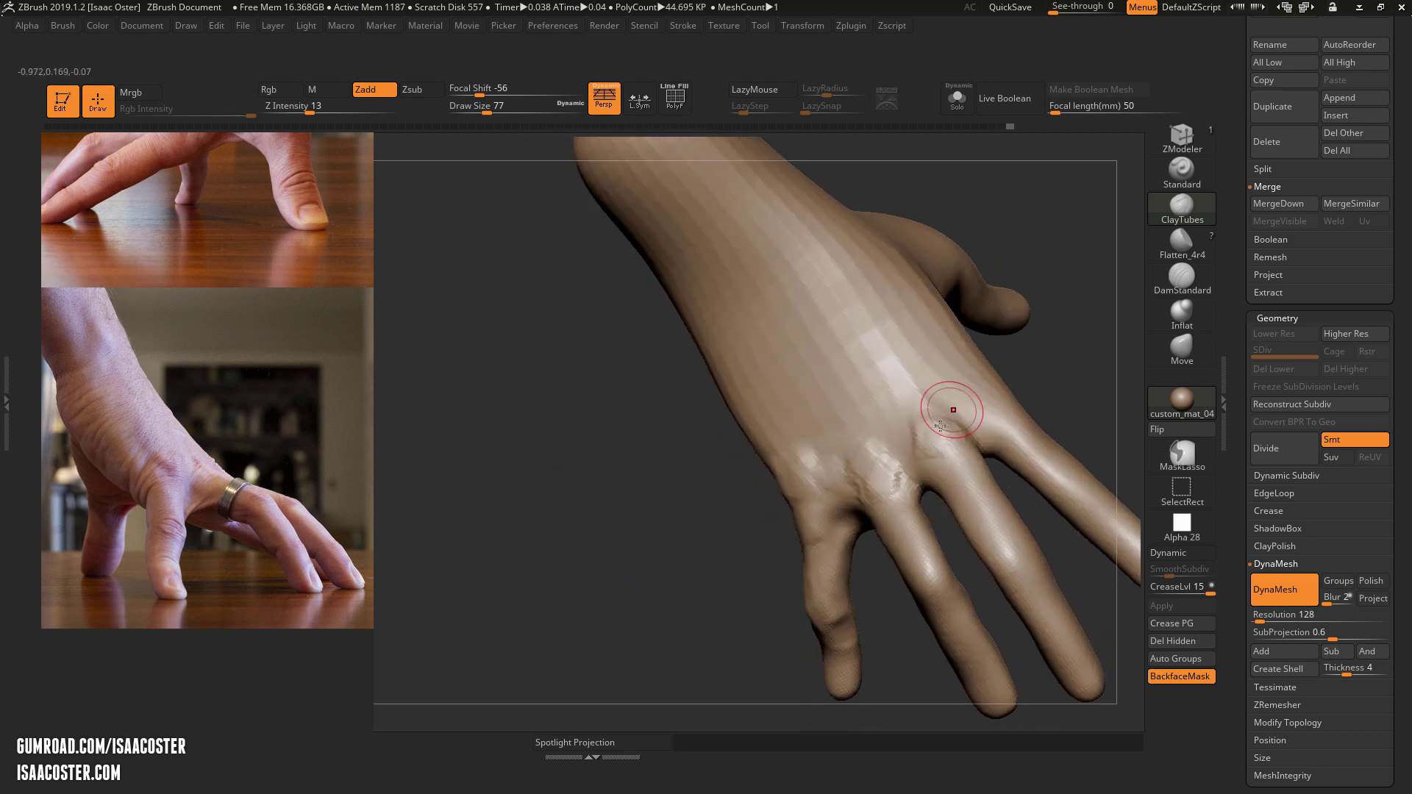
mouse_move(1058, 285)
right_down()
mouse_move(999, 325)
mouse_move(978, 404)
mouse_move(1104, 310)
mouse_move(955, 318)
mouse_move(980, 336)
right_up()
Step: Remesh the hand with DynaMesh at resolution 128 and check the knuckle topology with polyframe
mouse_move(1021, 265)
ctrl+right_down()
mouse_move(1037, 315)
mouse_move(990, 307)
mouse_move(990, 242)
mouse_move(1015, 311)
mouse_move(960, 250)
ctrl+right_up()
key(shift+f)
key(shift+f)
ctrl+drag(928, 285, 952, 321)
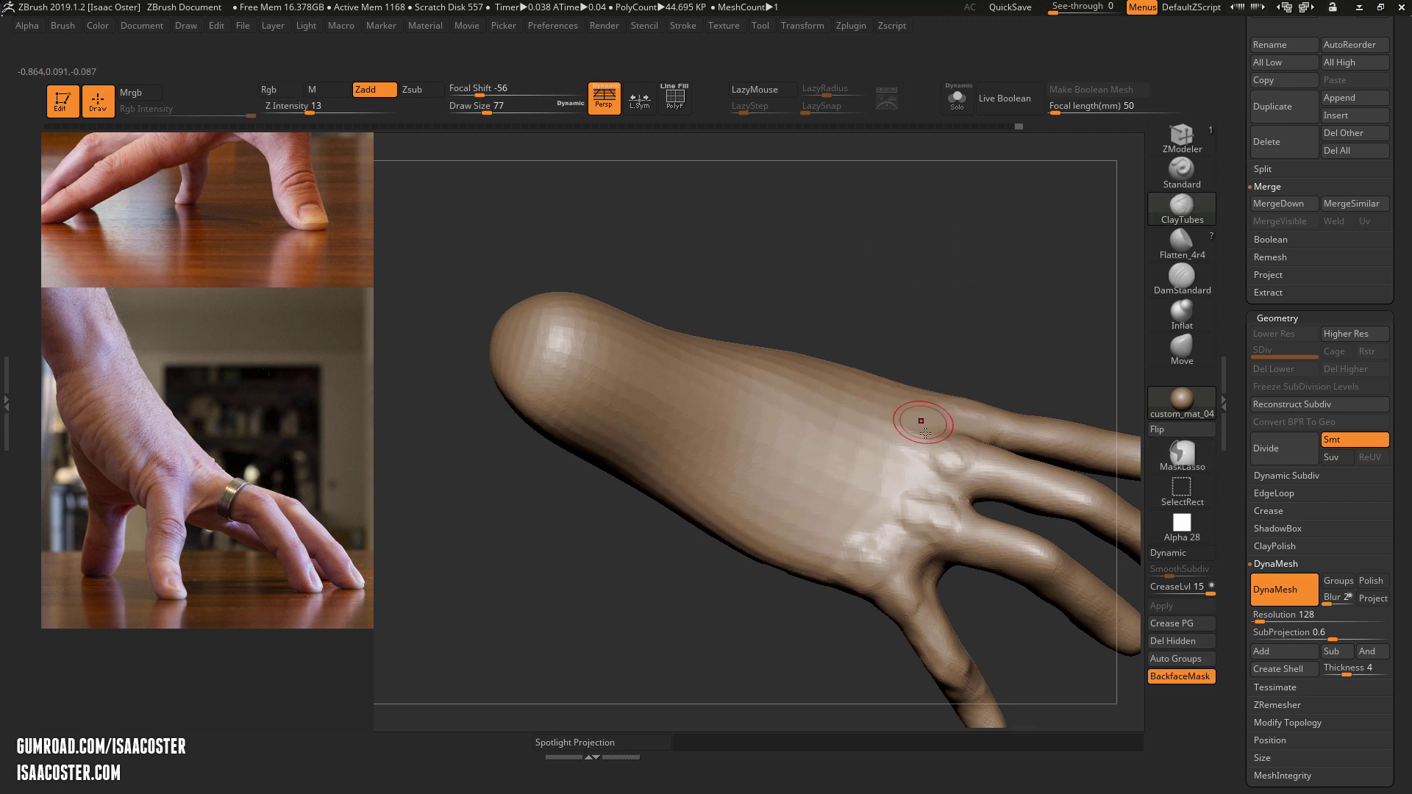
right_drag(924, 283, 956, 356)
key(shift+f)
key(b)
key(c)
key(t)
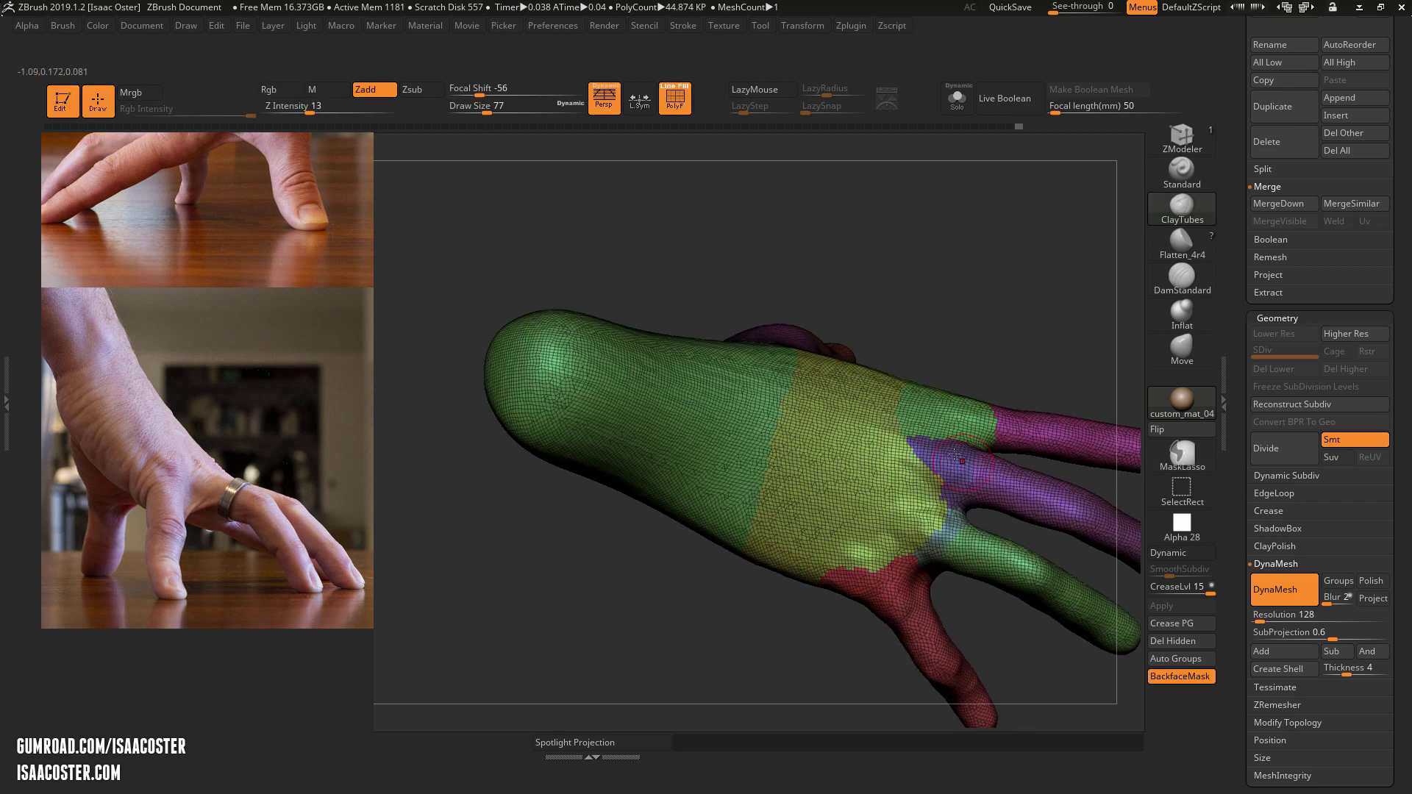
key(shift+f)
Step: Smooth the webbing between the fingers on the palm side of the hand
mouse_move(1012, 325)
right_down()
mouse_move(1019, 315)
mouse_move(933, 335)
mouse_move(991, 335)
mouse_move(937, 332)
mouse_move(1068, 234)
mouse_move(915, 284)
right_up()
key(shift)
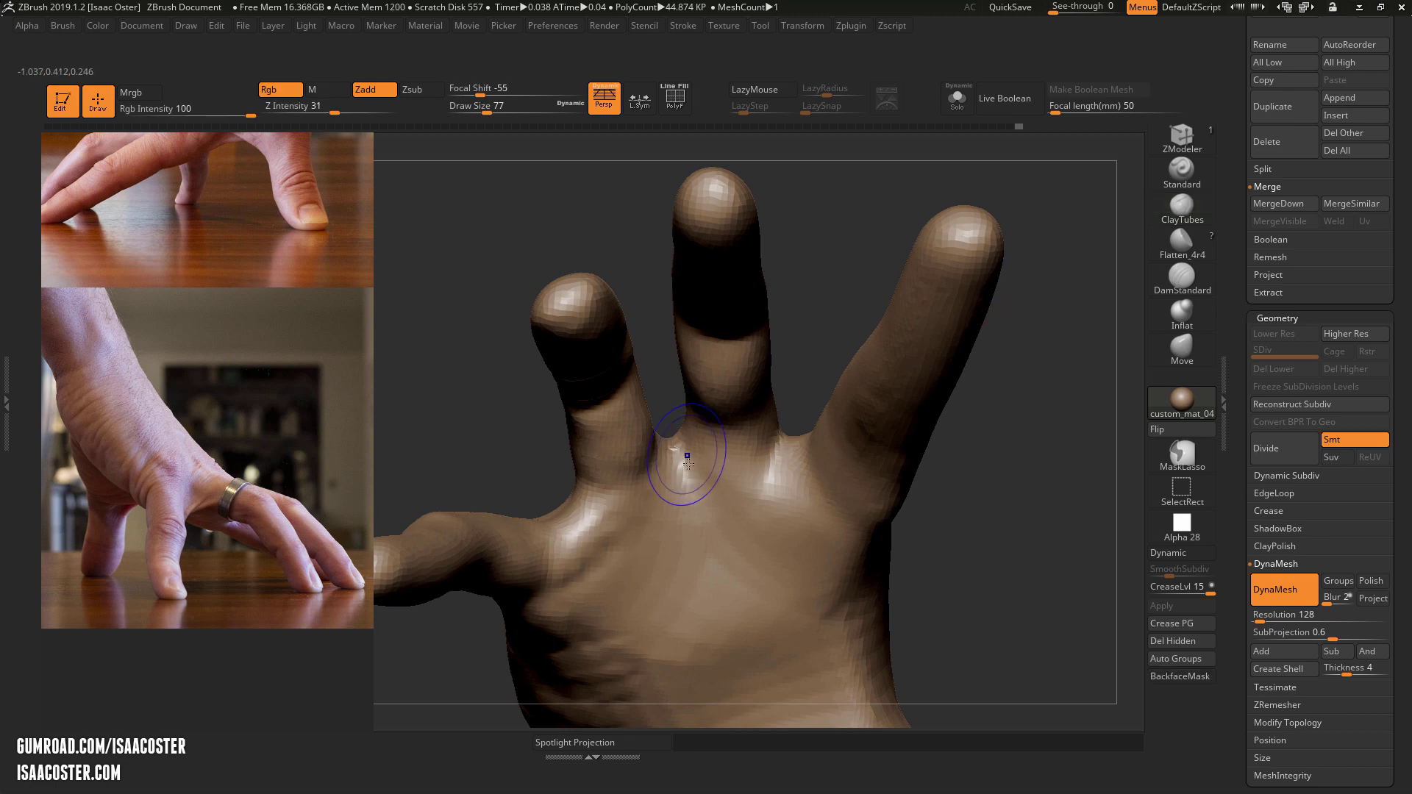
shift+drag(677, 452, 666, 431)
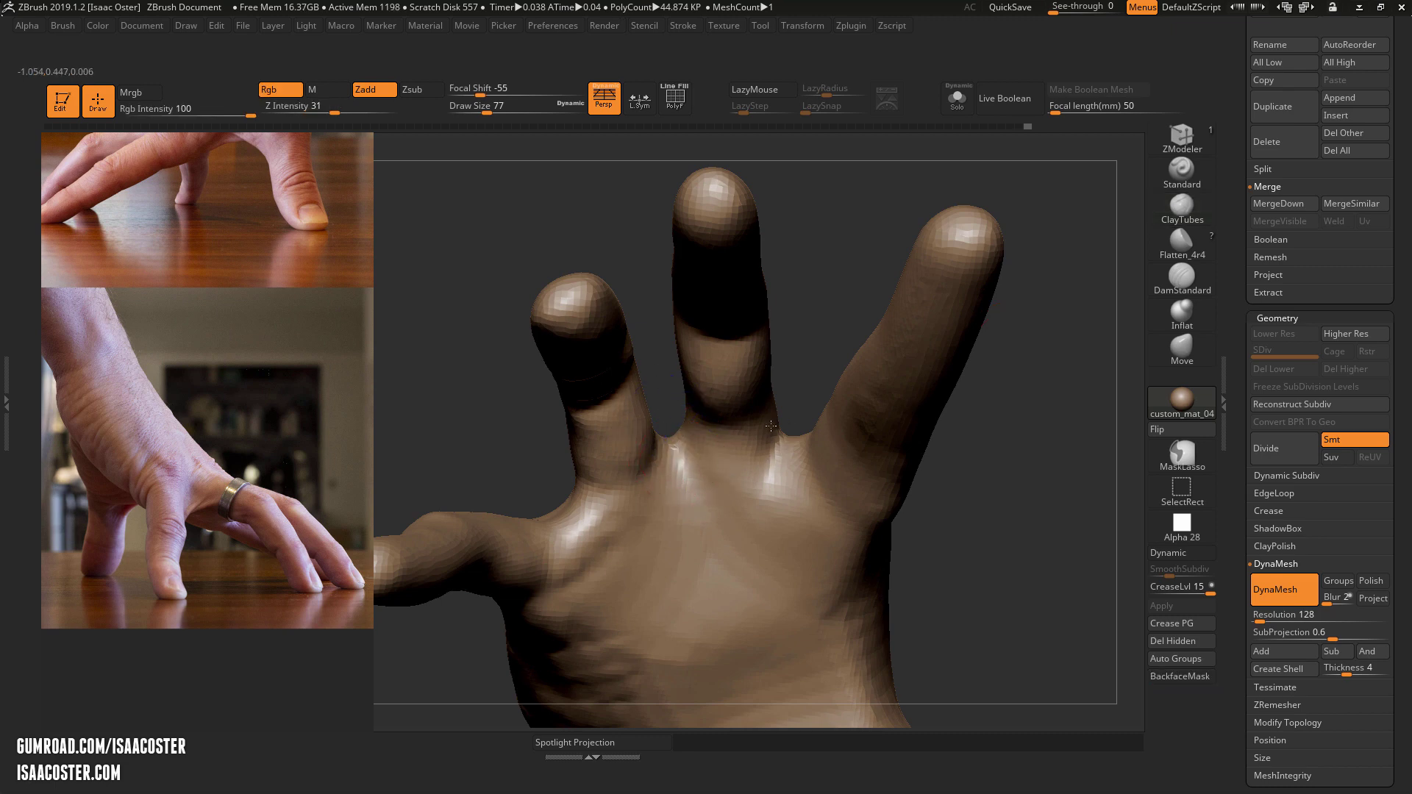
mouse_move(770, 426)
shift+mouse_down()
mouse_move(794, 299)
mouse_move(774, 331)
shift+mouse_up()
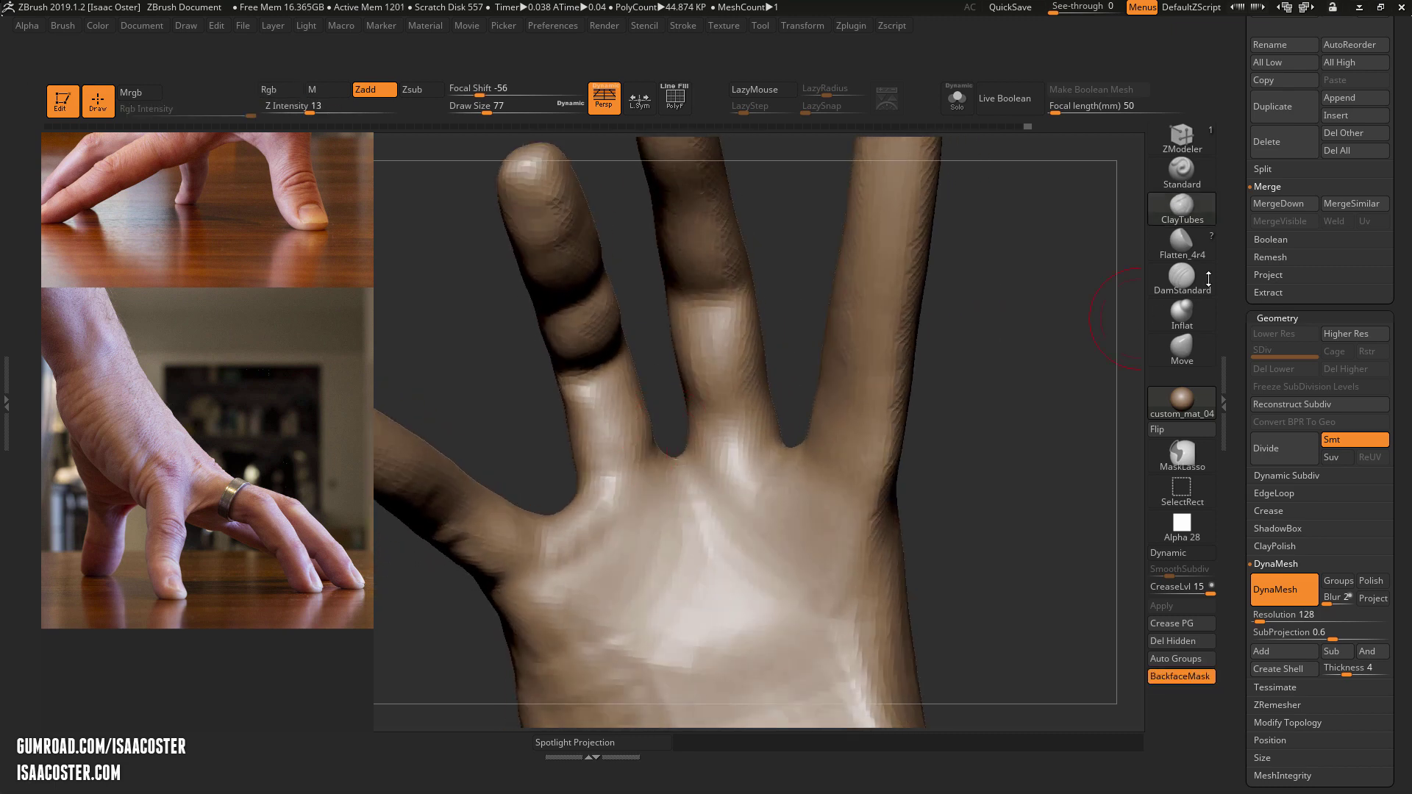
Step: Swell the base of the index finger on the palm side with the Inflat brush, raising the draw size to 108
click(1151, 329)
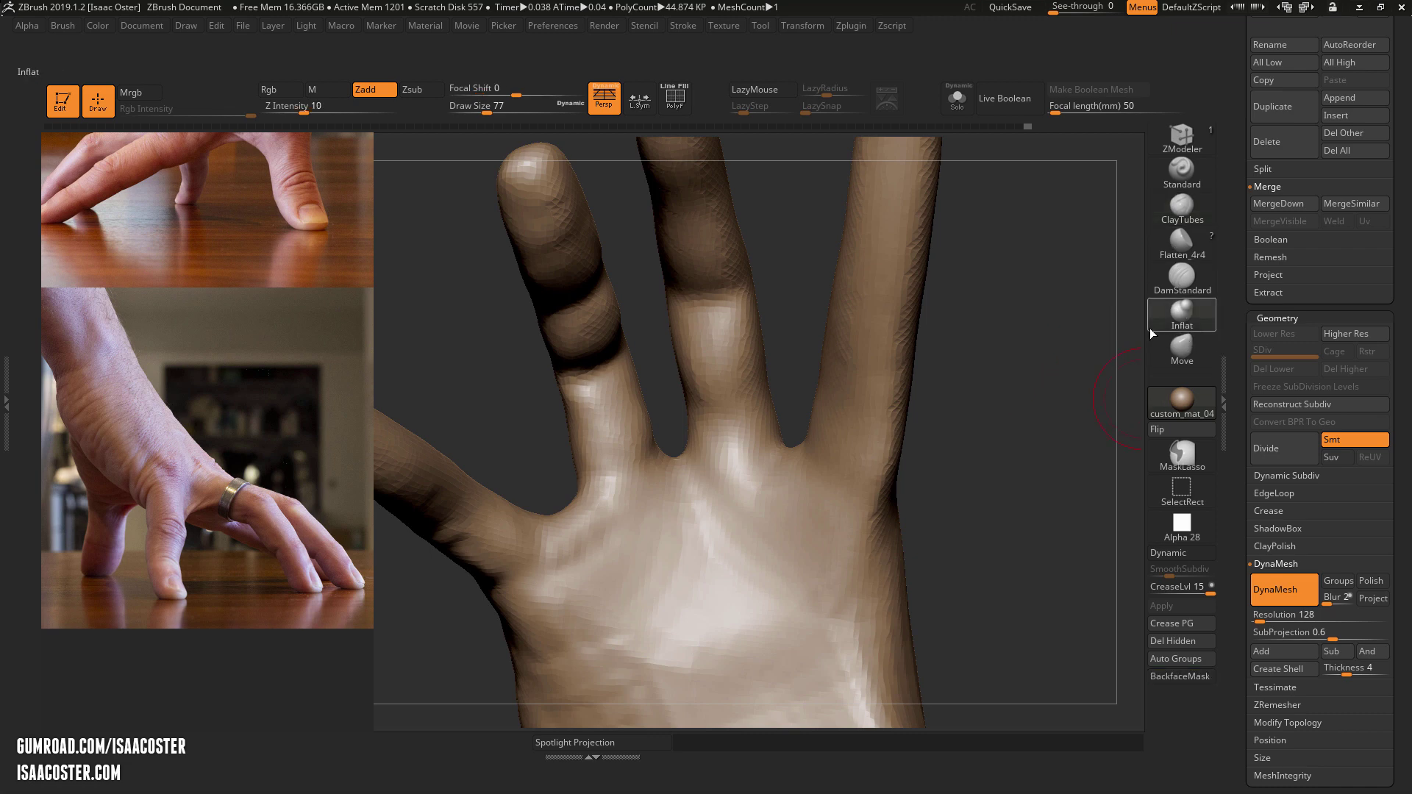
drag(742, 427, 716, 320)
alt+drag(779, 281, 800, 387)
mouse_move(912, 480)
right_down()
mouse_move(909, 537)
mouse_move(969, 528)
mouse_move(955, 555)
right_up()
key(bracketright)
key(bracketright)
mouse_move(846, 595)
mouse_down()
mouse_move(853, 628)
mouse_move(829, 606)
mouse_up()
drag(859, 550, 854, 544)
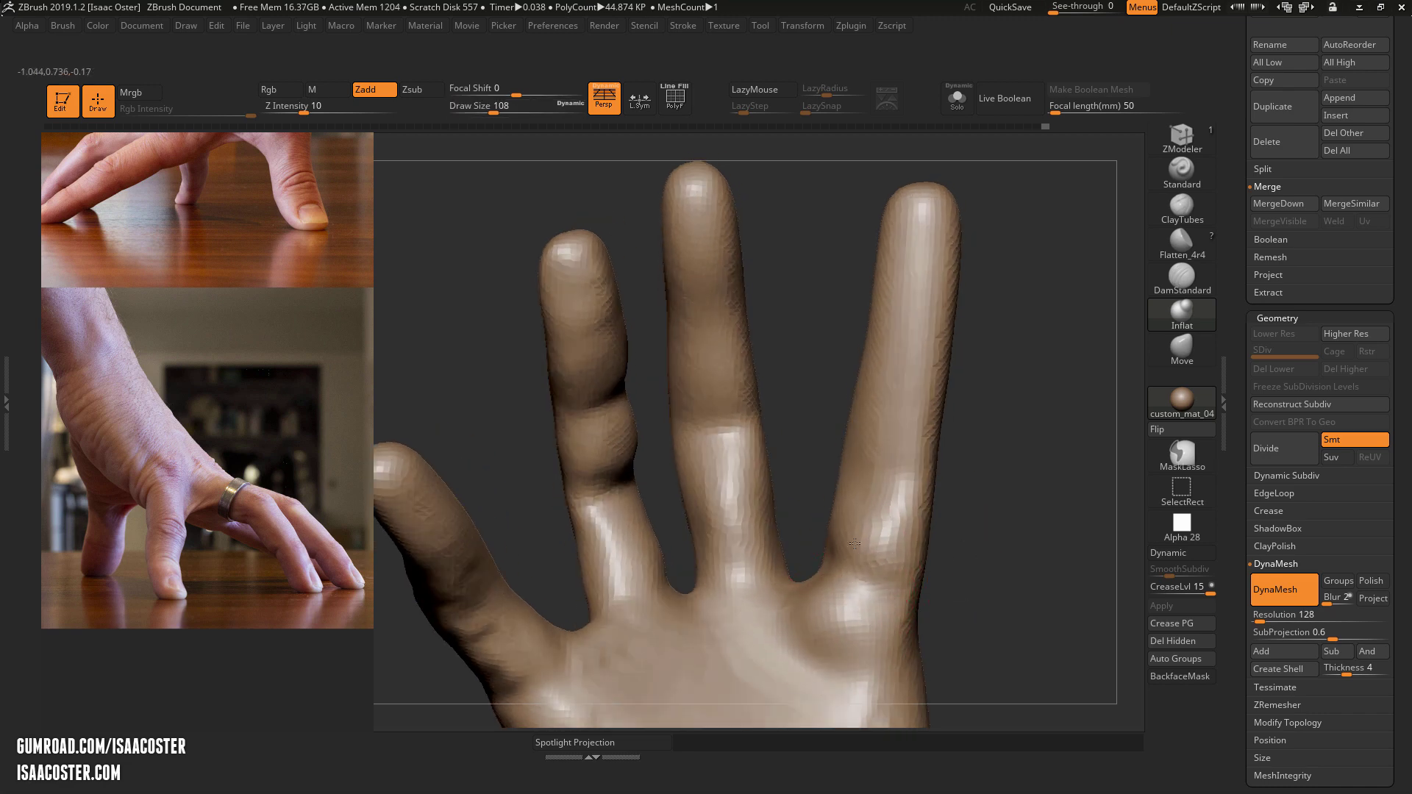
Step: Reduce the draw size to 46 and inflate the base of the index finger further
alt+right_drag(946, 468, 964, 450)
key(s)
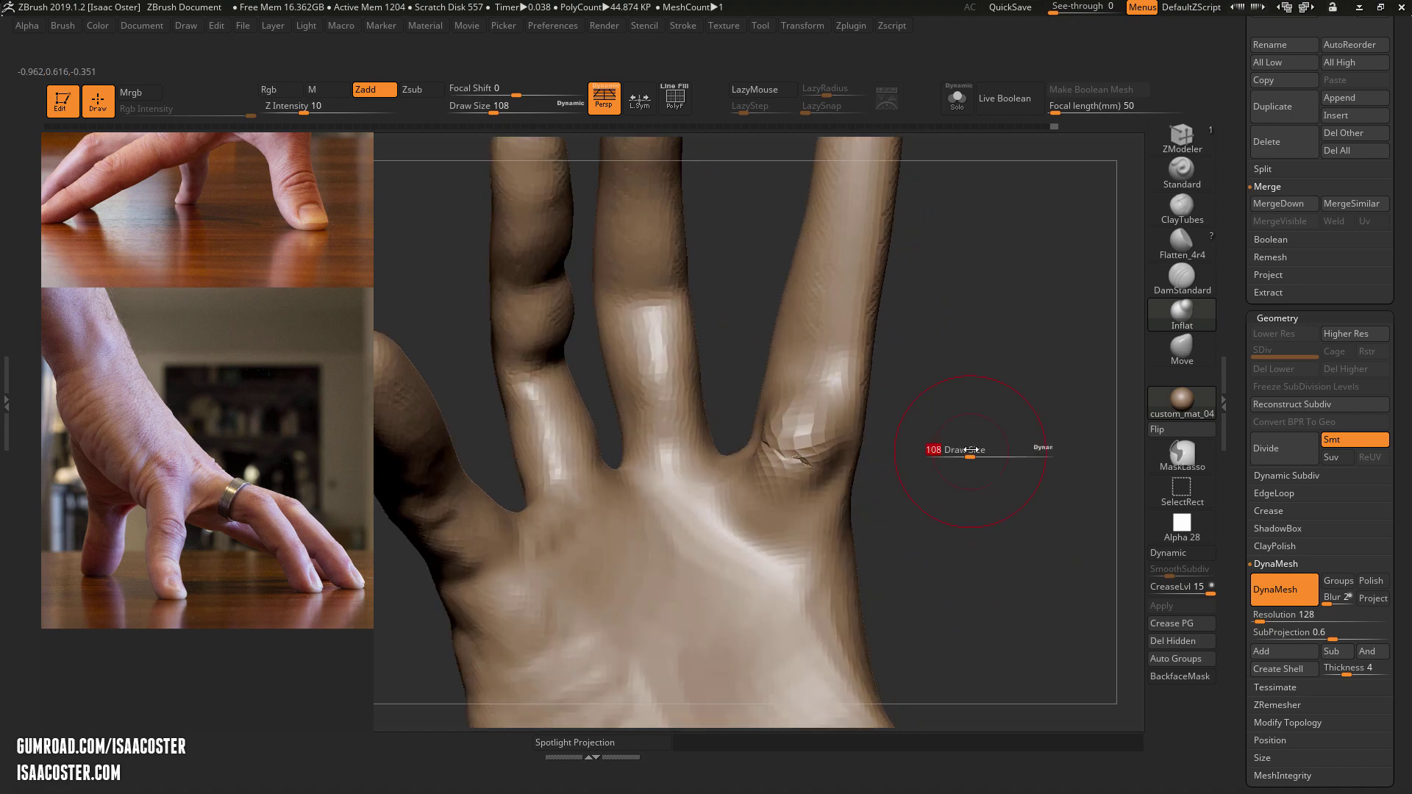
drag(965, 450, 949, 450)
mouse_move(956, 459)
right_down()
mouse_move(1007, 456)
mouse_move(963, 478)
right_up()
mouse_move(1021, 515)
mouse_down()
mouse_move(956, 511)
mouse_move(998, 457)
mouse_move(986, 448)
mouse_move(1016, 634)
mouse_move(1025, 595)
mouse_up()
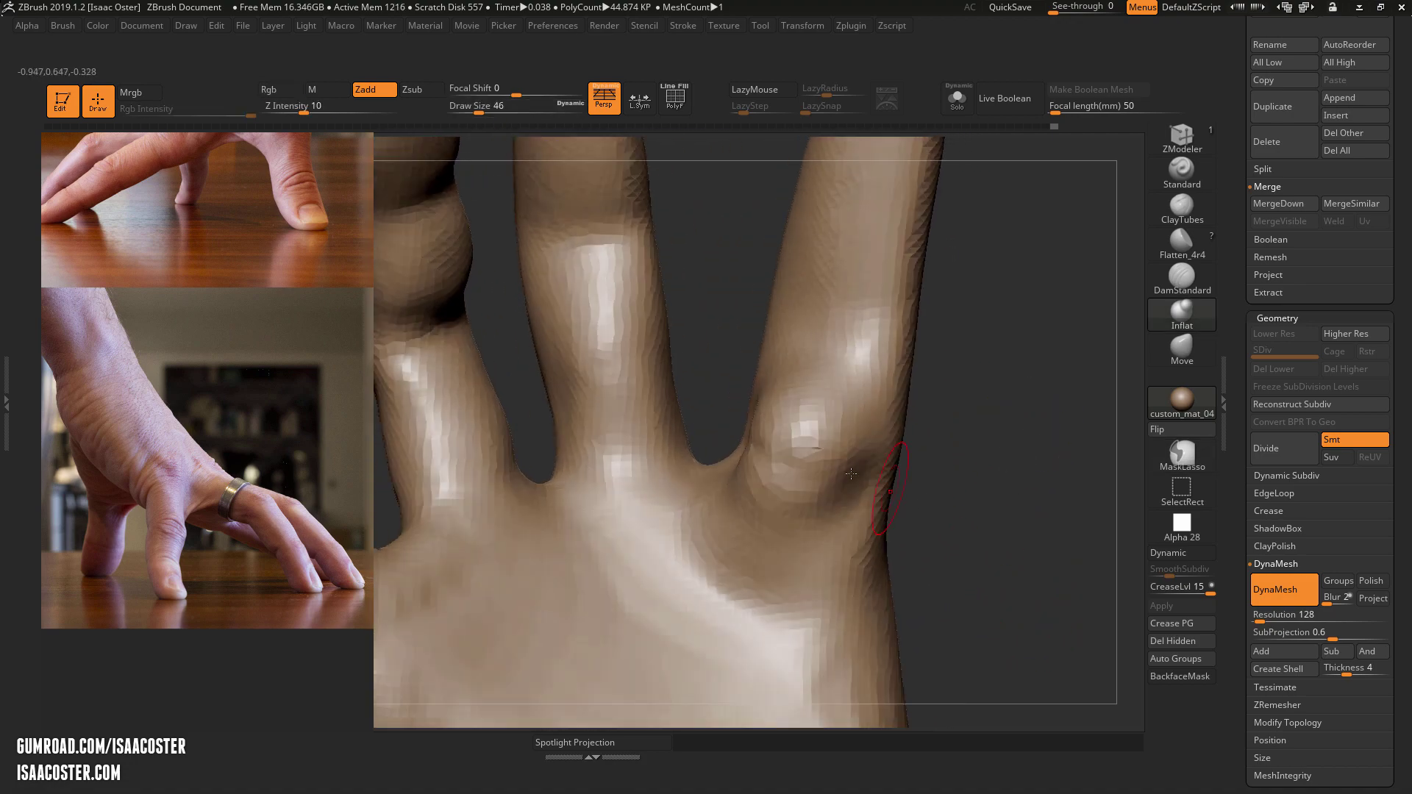
drag(958, 465, 939, 503)
Step: Try a DynaMesh remesh to fuse the inflated index-finger base with the neighbouring finger
right_drag(939, 504, 892, 561)
key(ctrl)
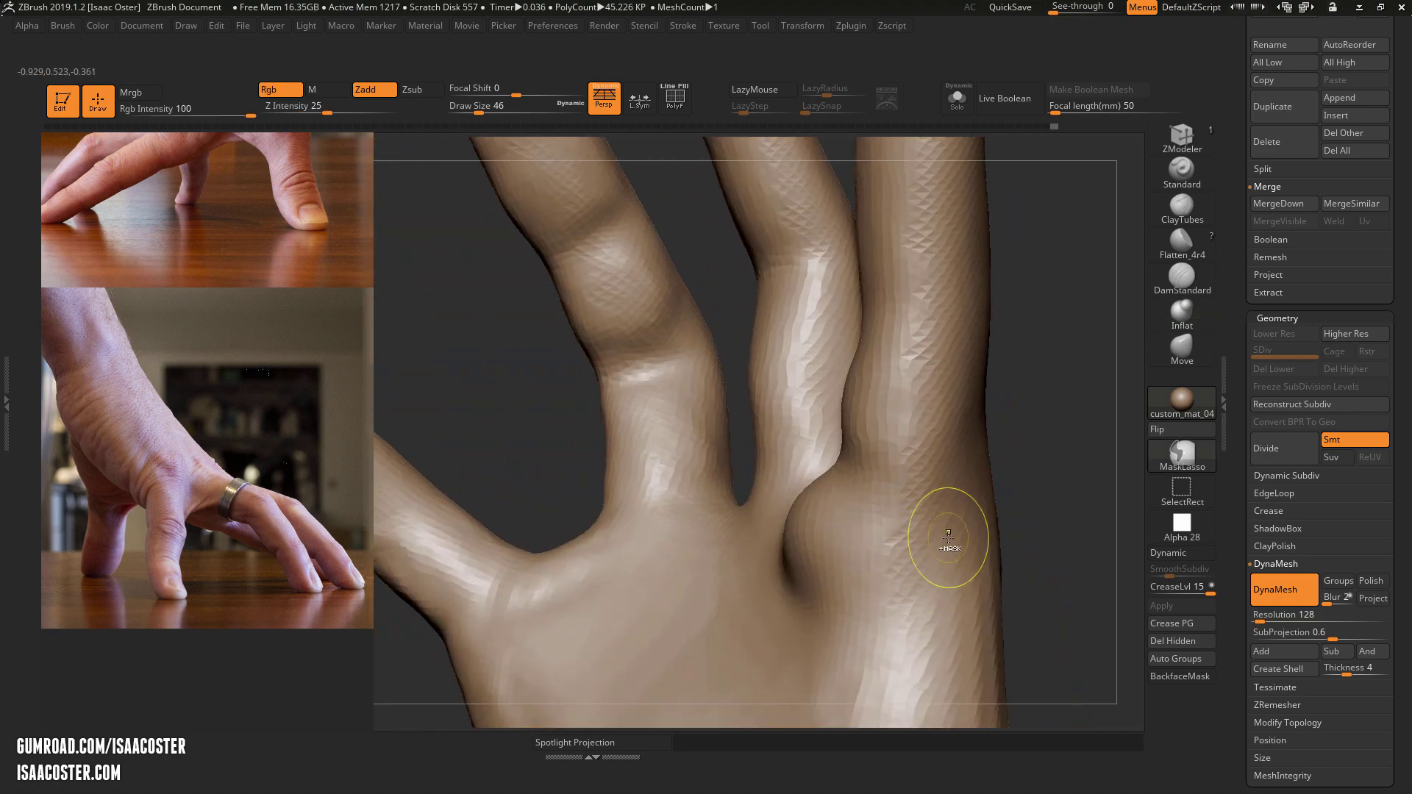
right_drag(1081, 483, 910, 399)
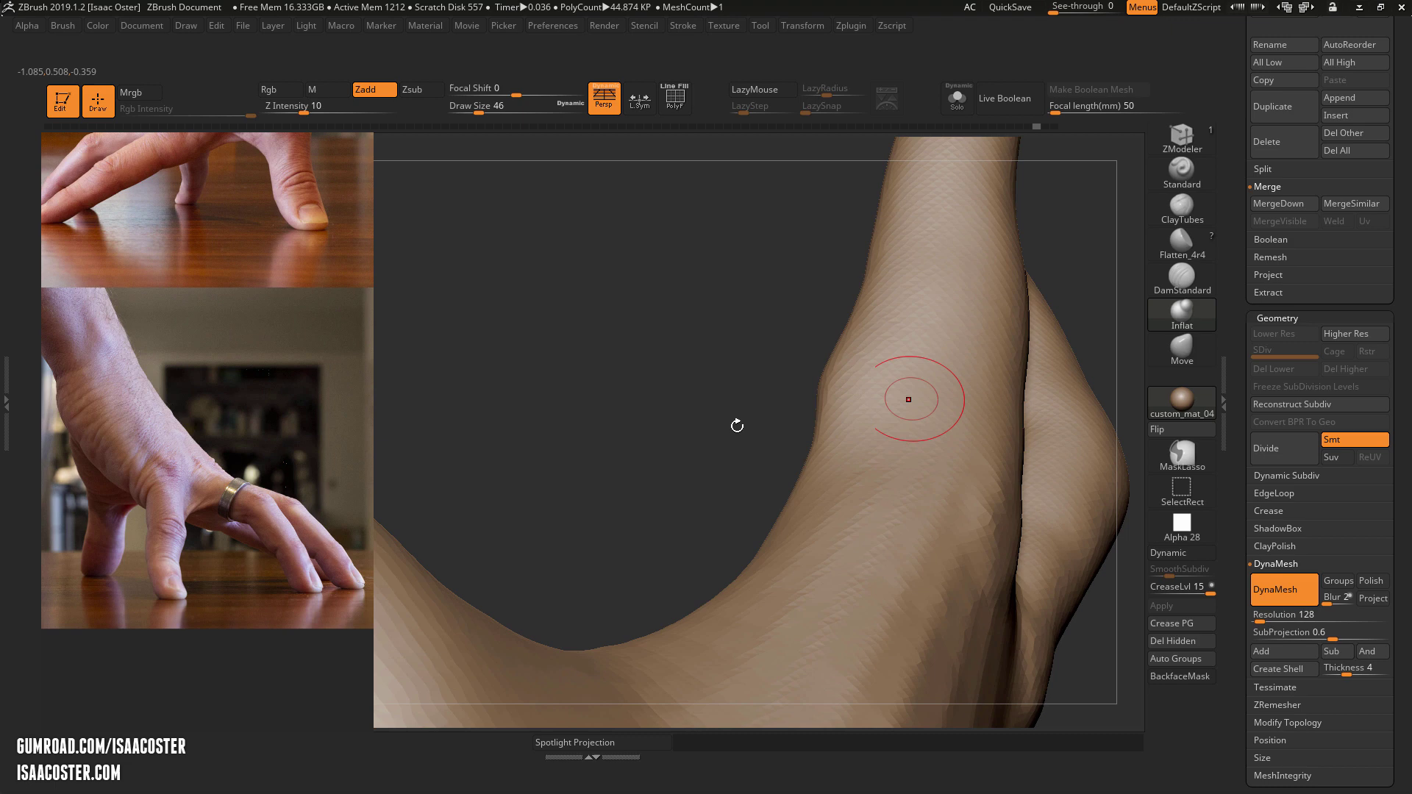
Step: Remesh the whole hand with DynaMesh at resolution 128 to even out the inflated finger bases
ctrl+right_drag(737, 422, 858, 230)
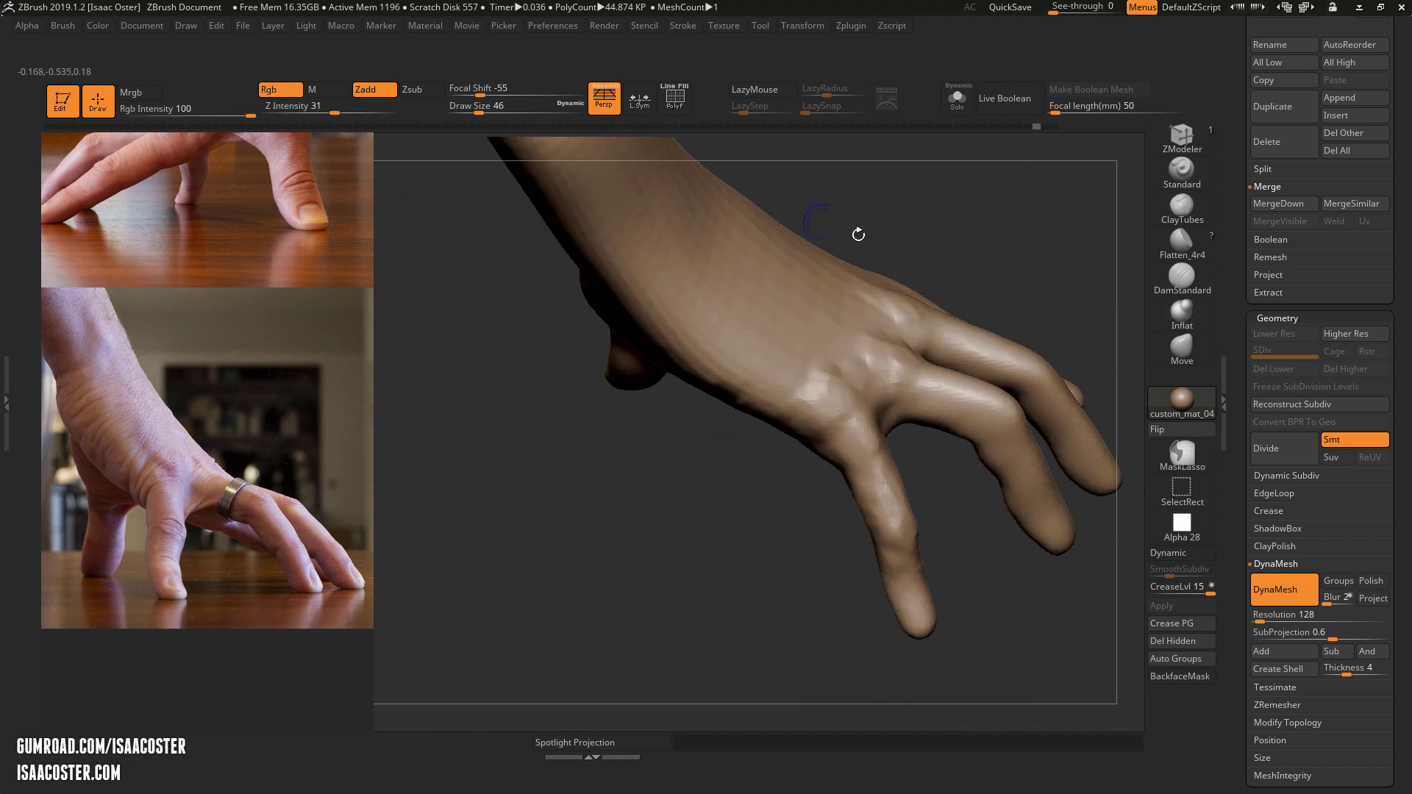
right_drag(1048, 239, 1080, 412)
click(1285, 586)
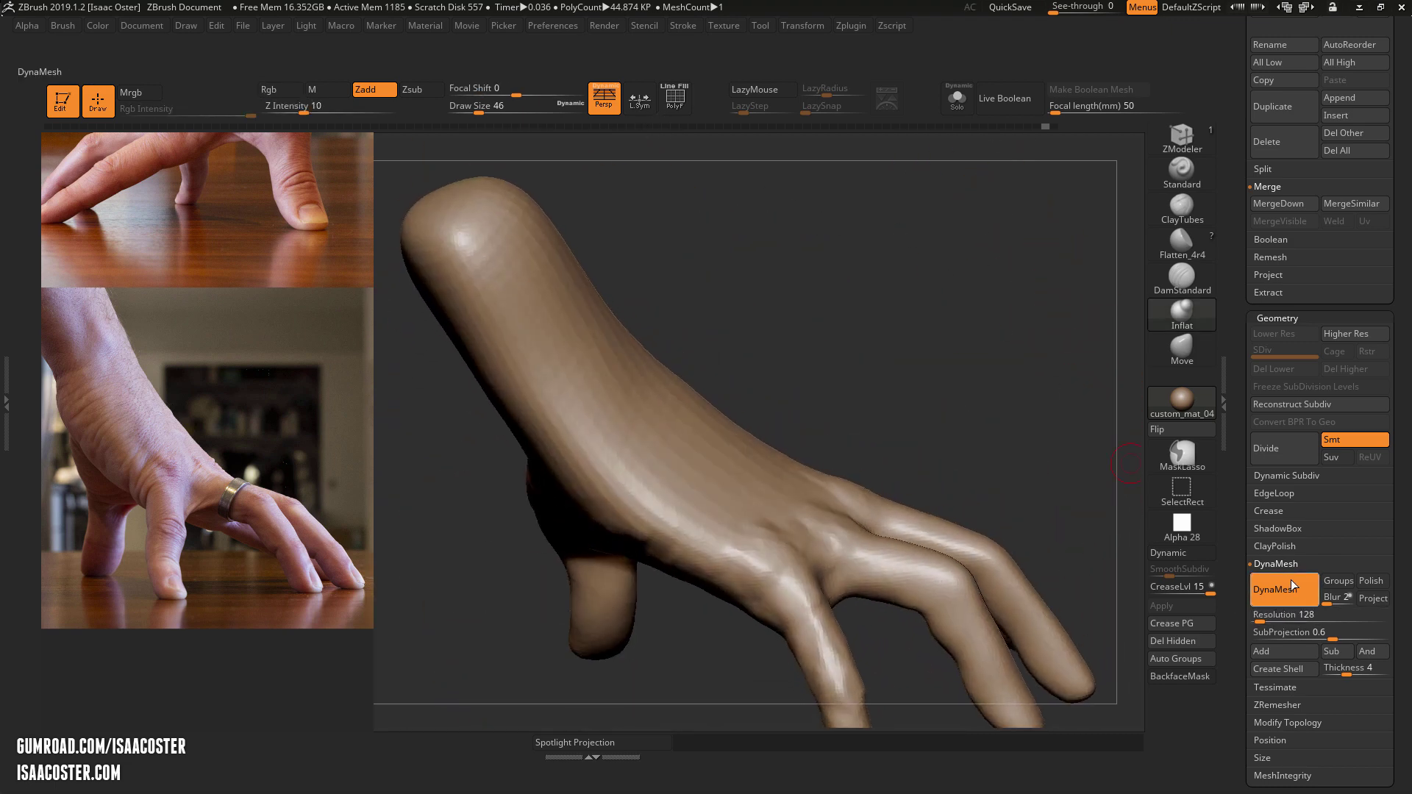
right_drag(864, 354, 989, 318)
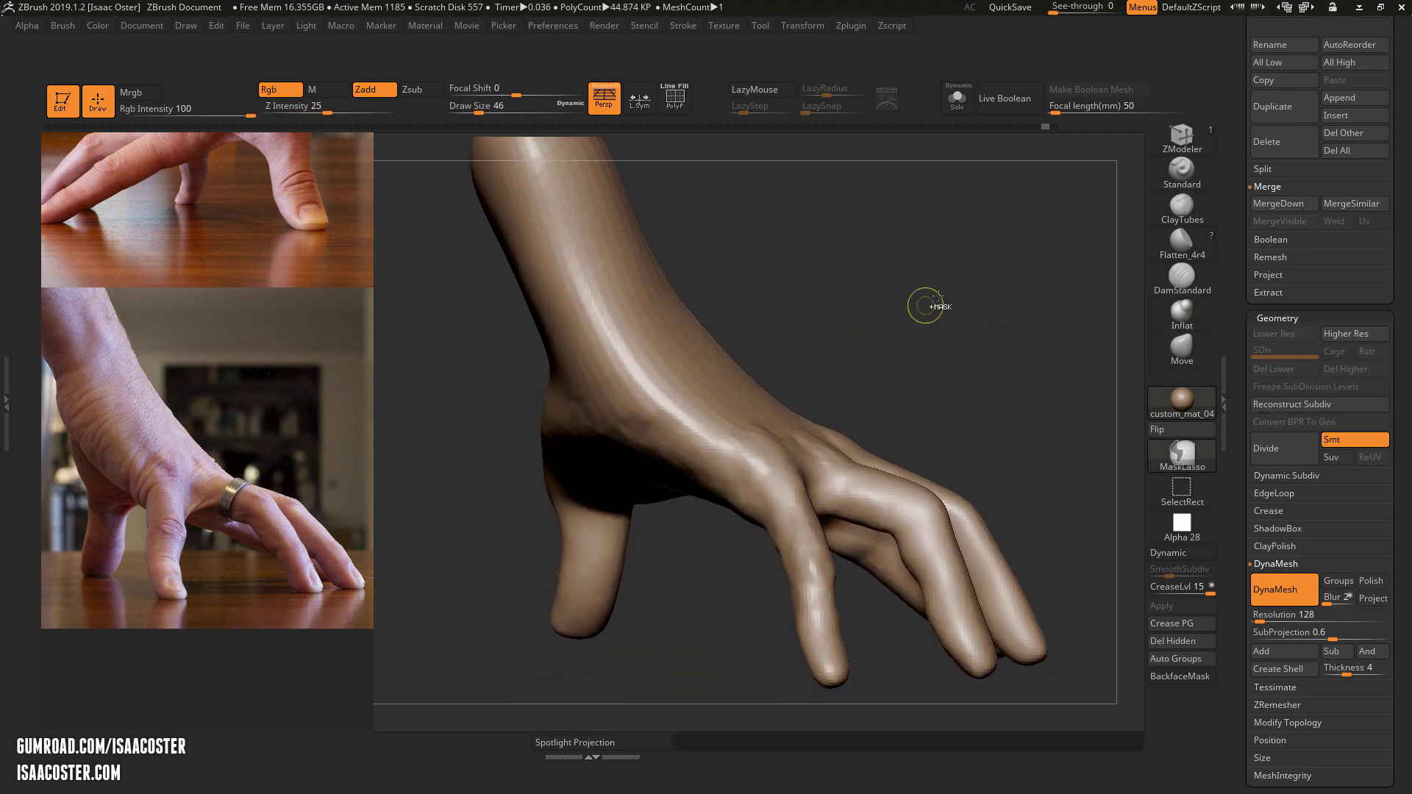
ctrl+drag(936, 261, 987, 330)
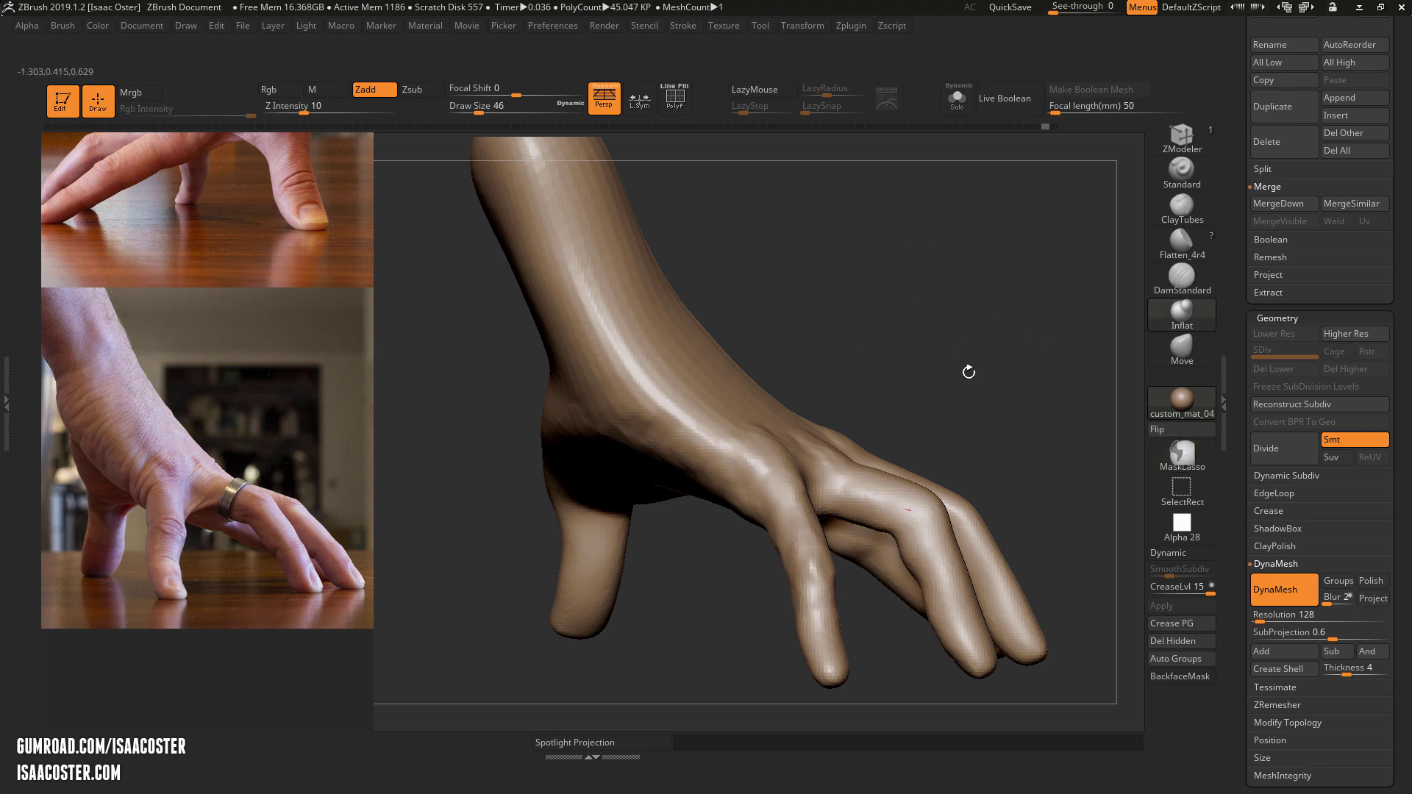
Step: Smooth the back of the hand around the knuckles with the draw size at 104
mouse_move(968, 371)
right_down()
mouse_move(891, 326)
mouse_move(914, 324)
mouse_move(951, 358)
right_up()
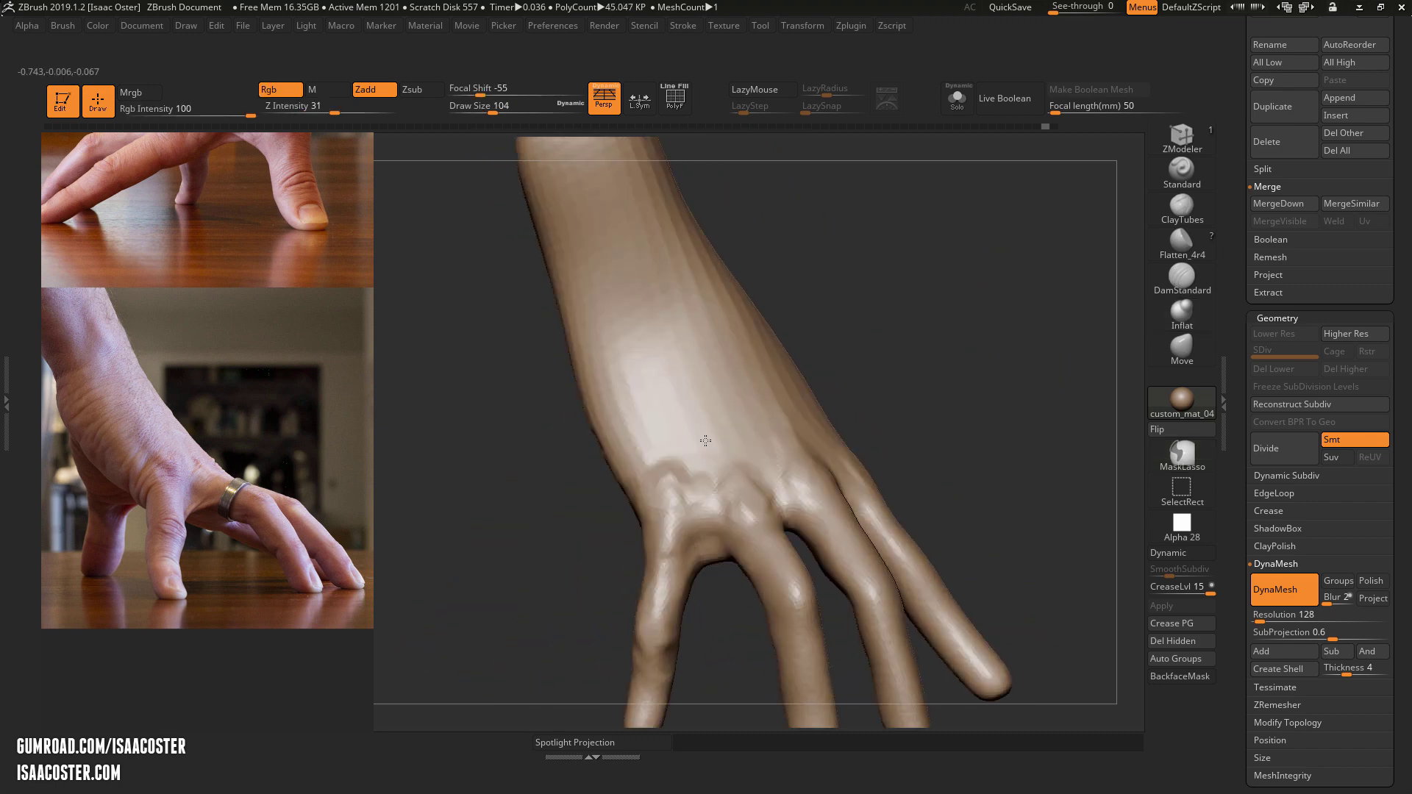
drag(926, 350, 831, 353)
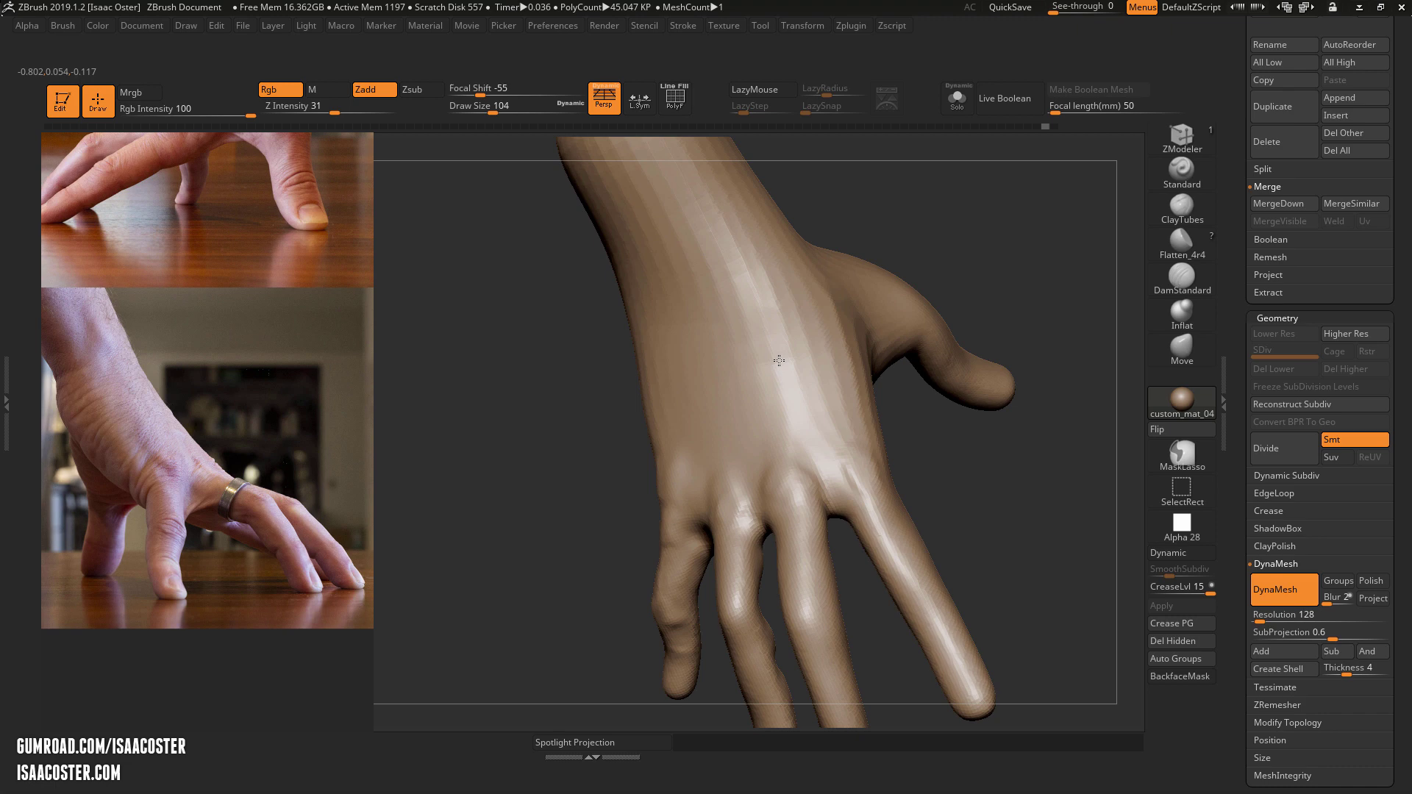
drag(874, 220, 820, 286)
drag(955, 478, 791, 314)
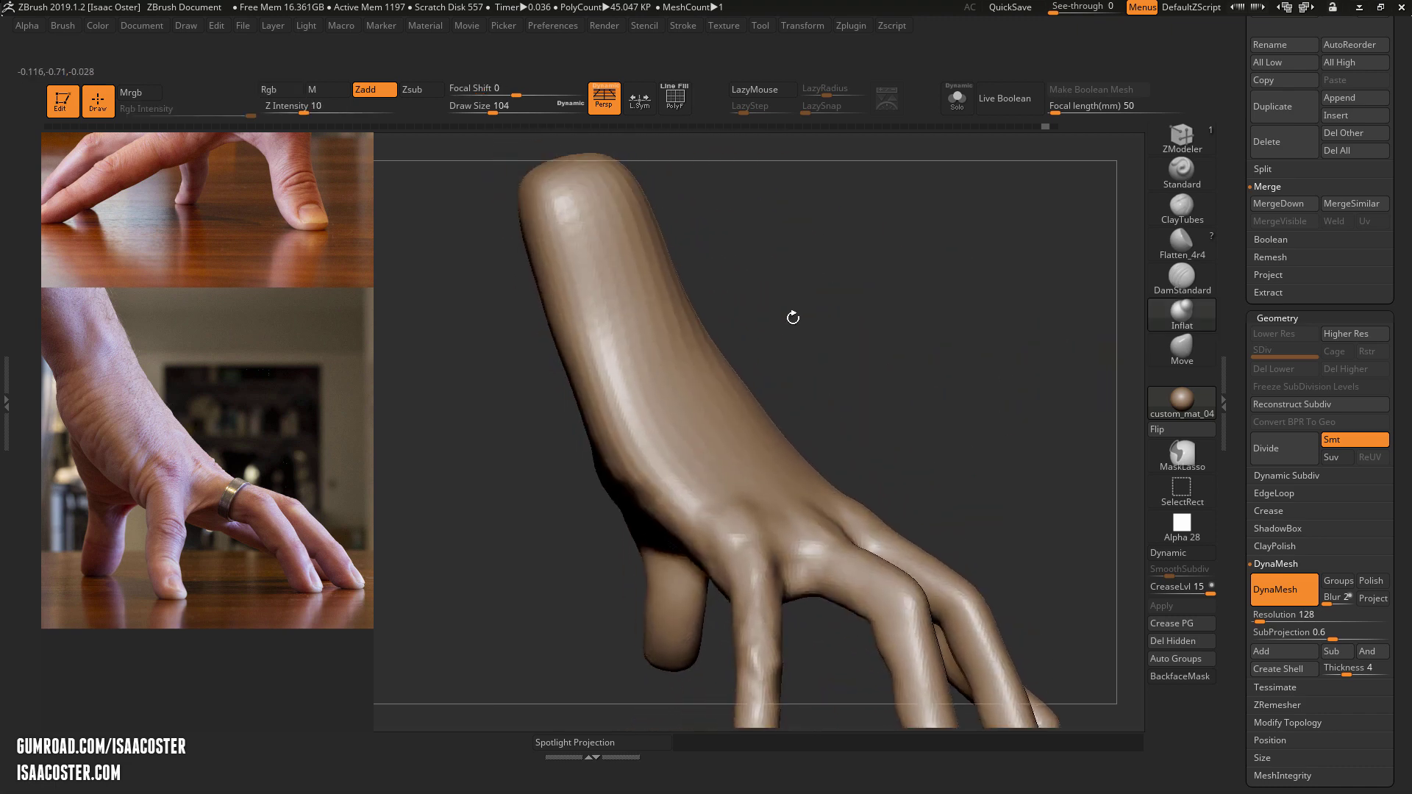
Step: Apply the Polish deformation to the entire hand and subdivide the mesh twice
drag(1052, 347, 993, 329)
right_drag(994, 329, 999, 285)
scroll(1281, 332, down, 5)
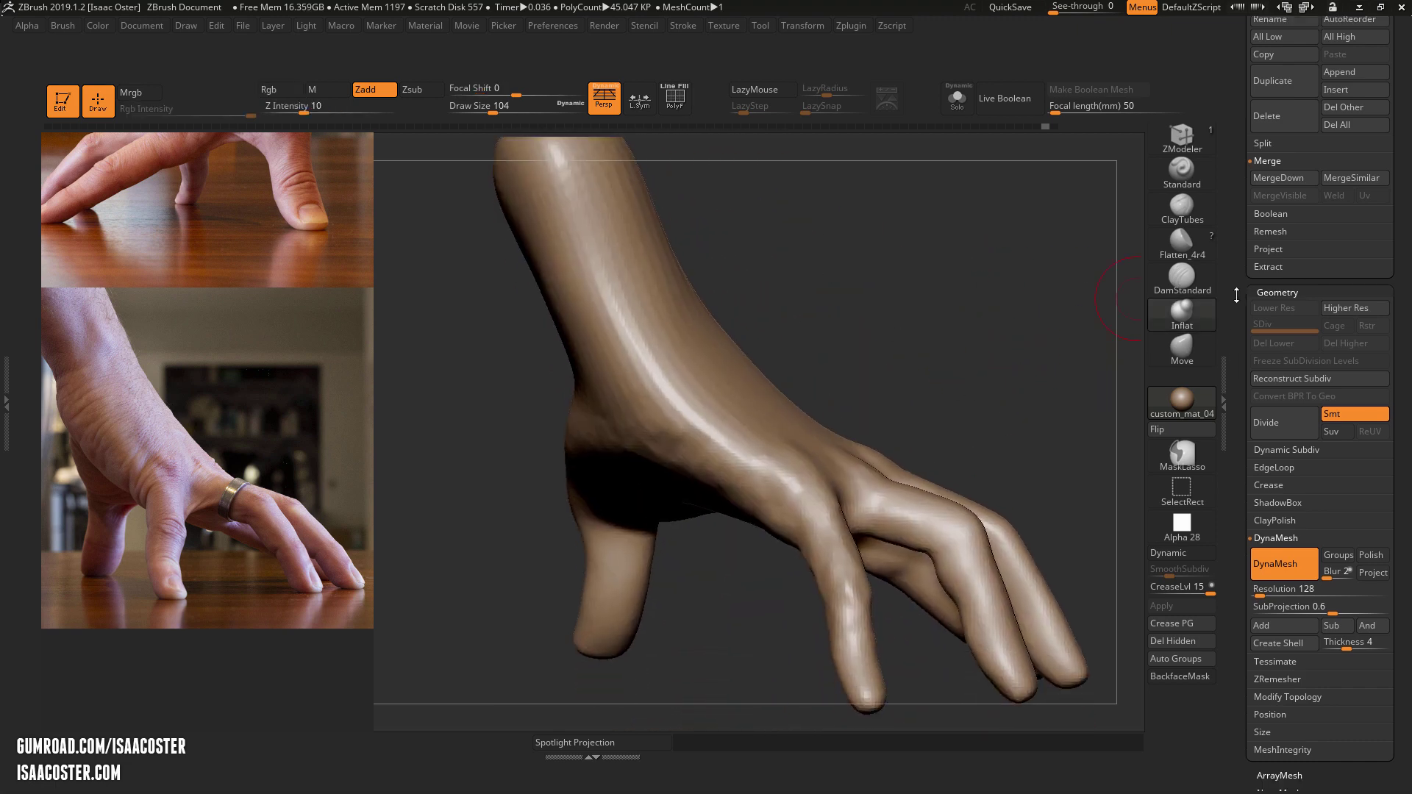
click(1270, 606)
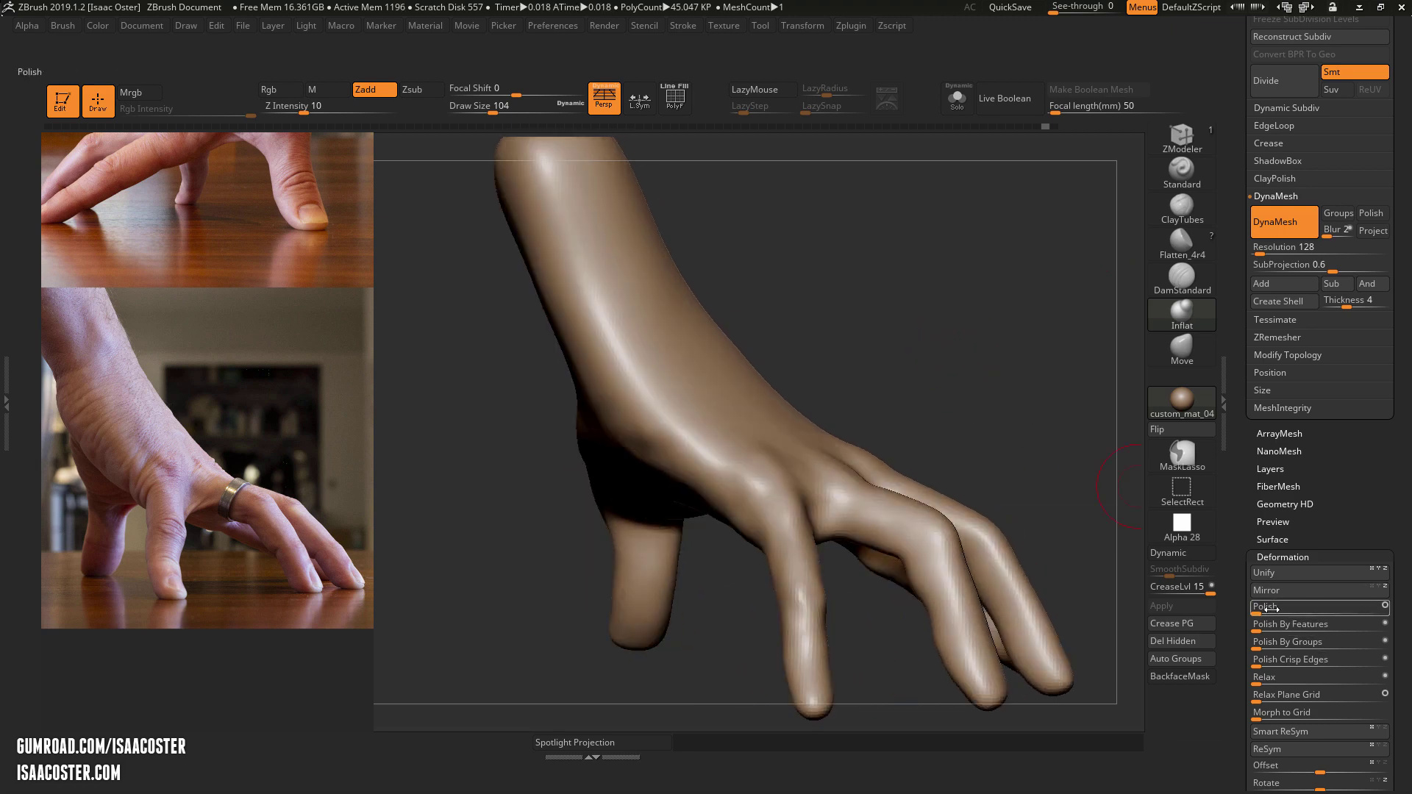
right_drag(969, 392, 1103, 471)
drag(1353, 498, 1365, 534)
mouse_move(1070, 506)
right_down()
mouse_move(1085, 486)
mouse_move(1067, 460)
mouse_move(1015, 523)
right_up()
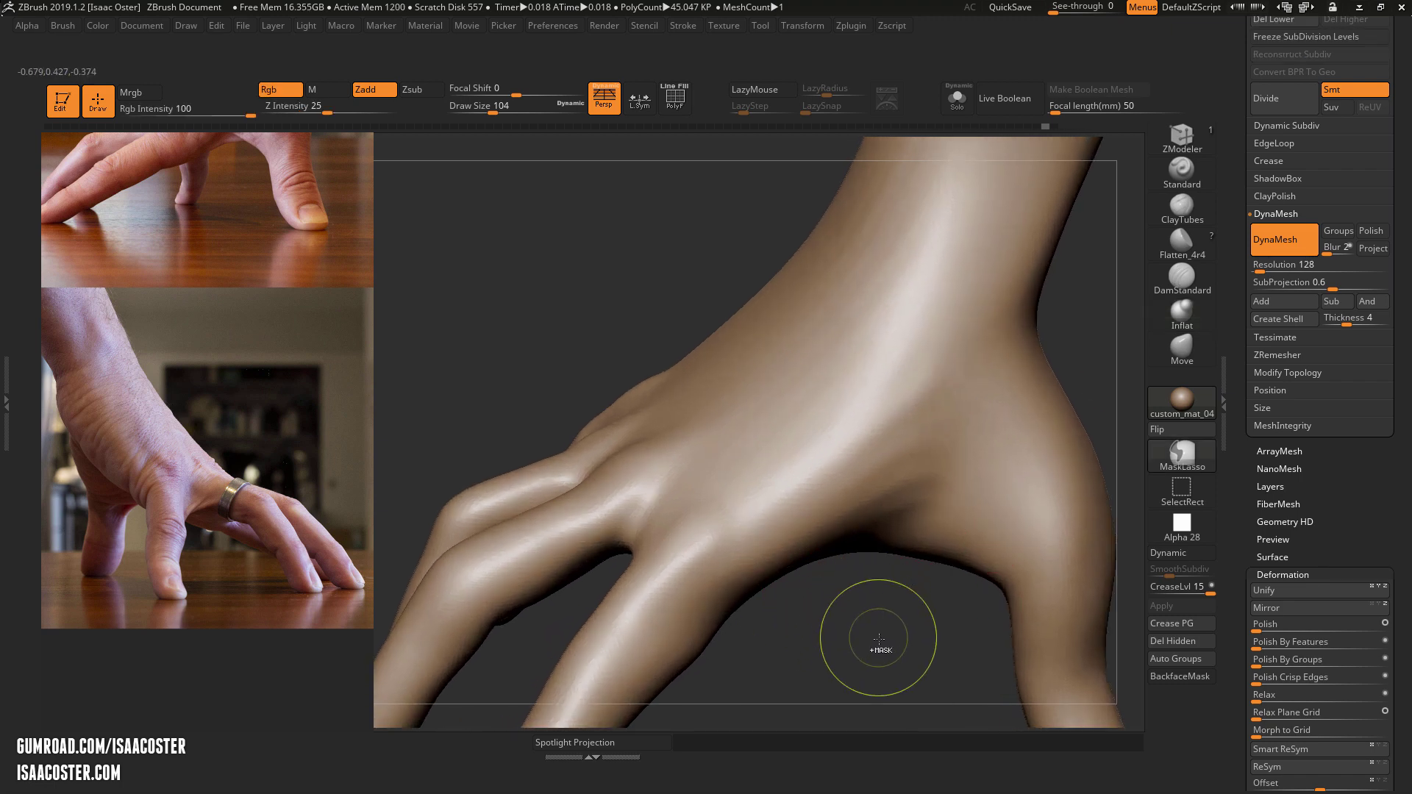
Step: Carve a winding groove across the back of the hand with DamStandard and reduce the draw size to 44
click(1188, 281)
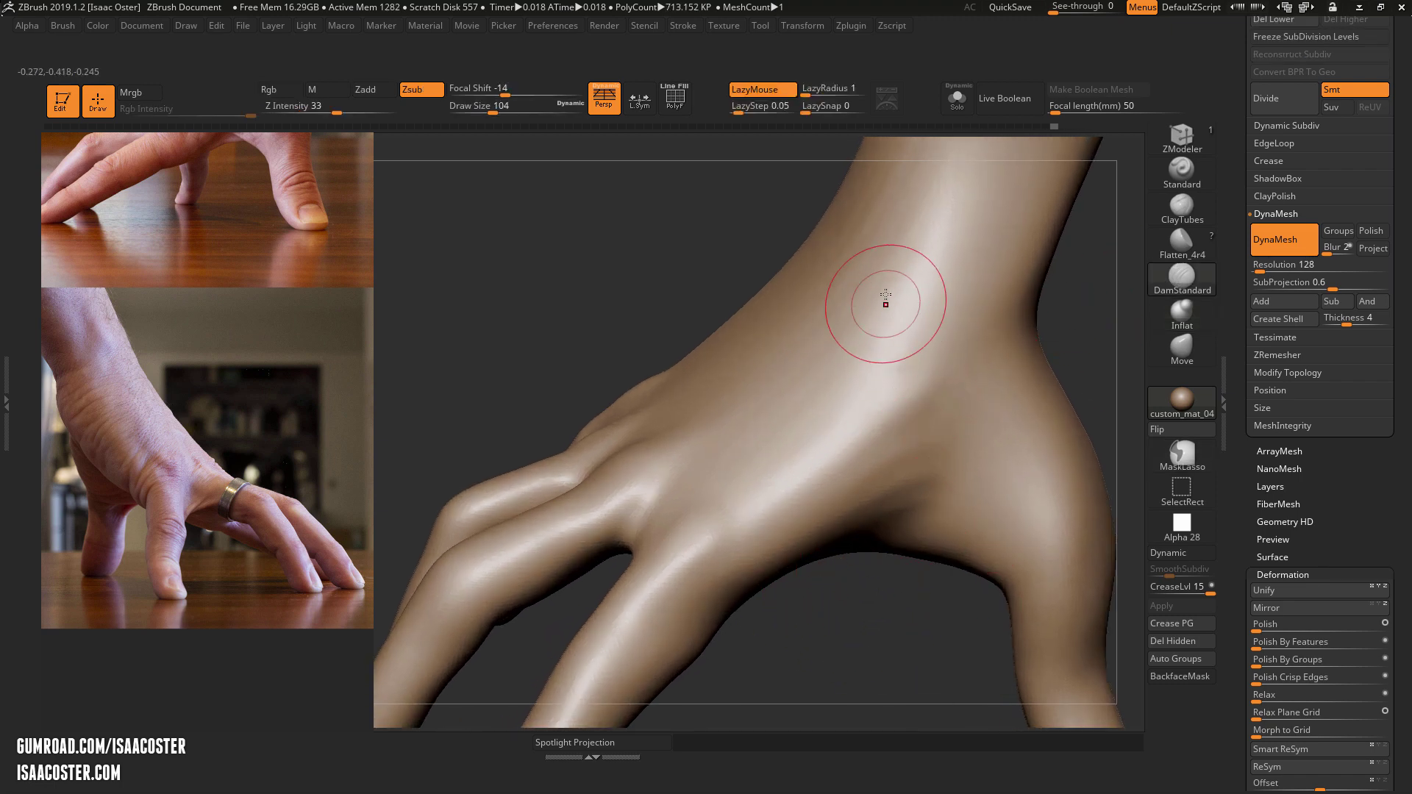
mouse_move(891, 283)
mouse_down()
mouse_move(879, 374)
mouse_move(787, 474)
mouse_move(685, 482)
mouse_up()
right_drag(818, 674, 743, 559)
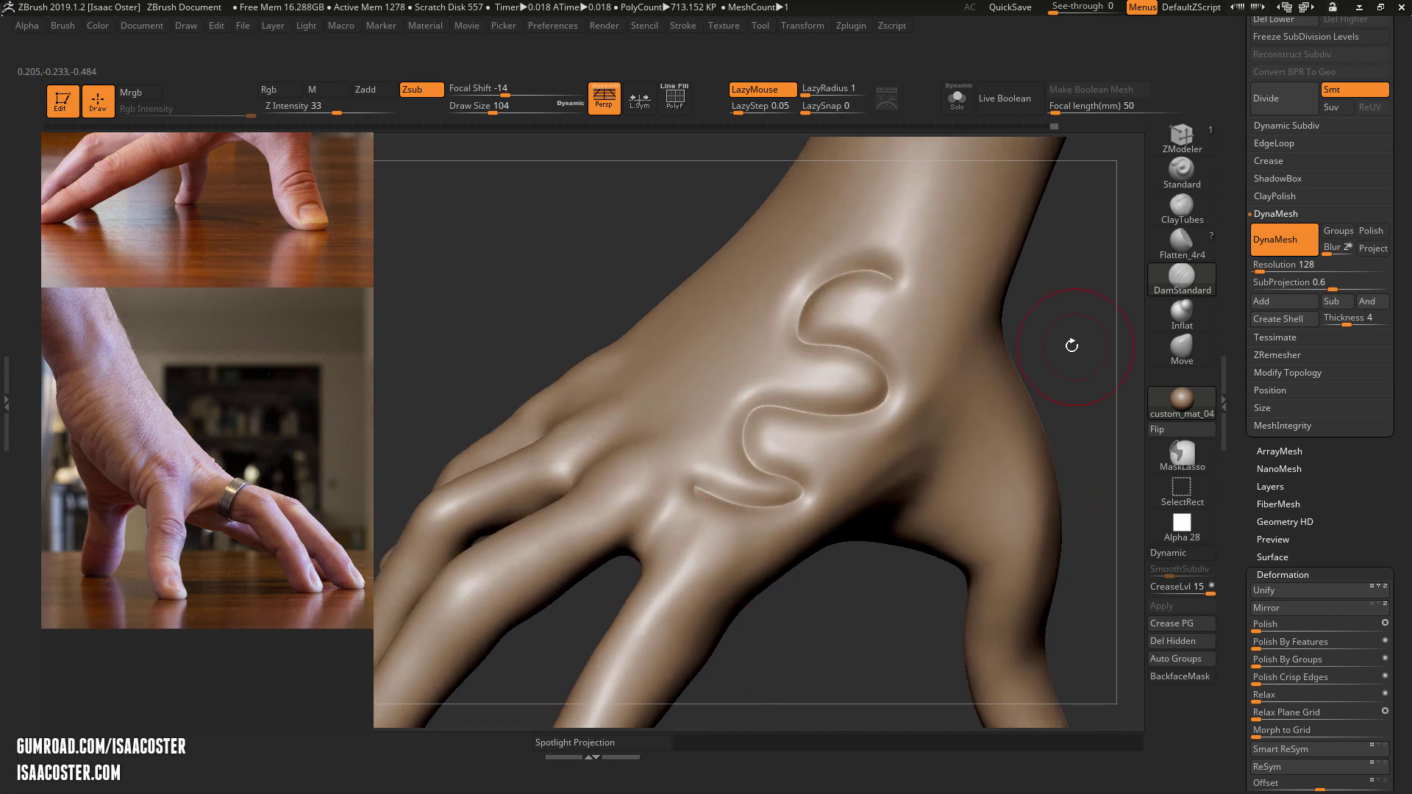
key(s)
mouse_move(1069, 345)
mouse_down()
mouse_move(1054, 344)
mouse_move(1086, 337)
mouse_up()
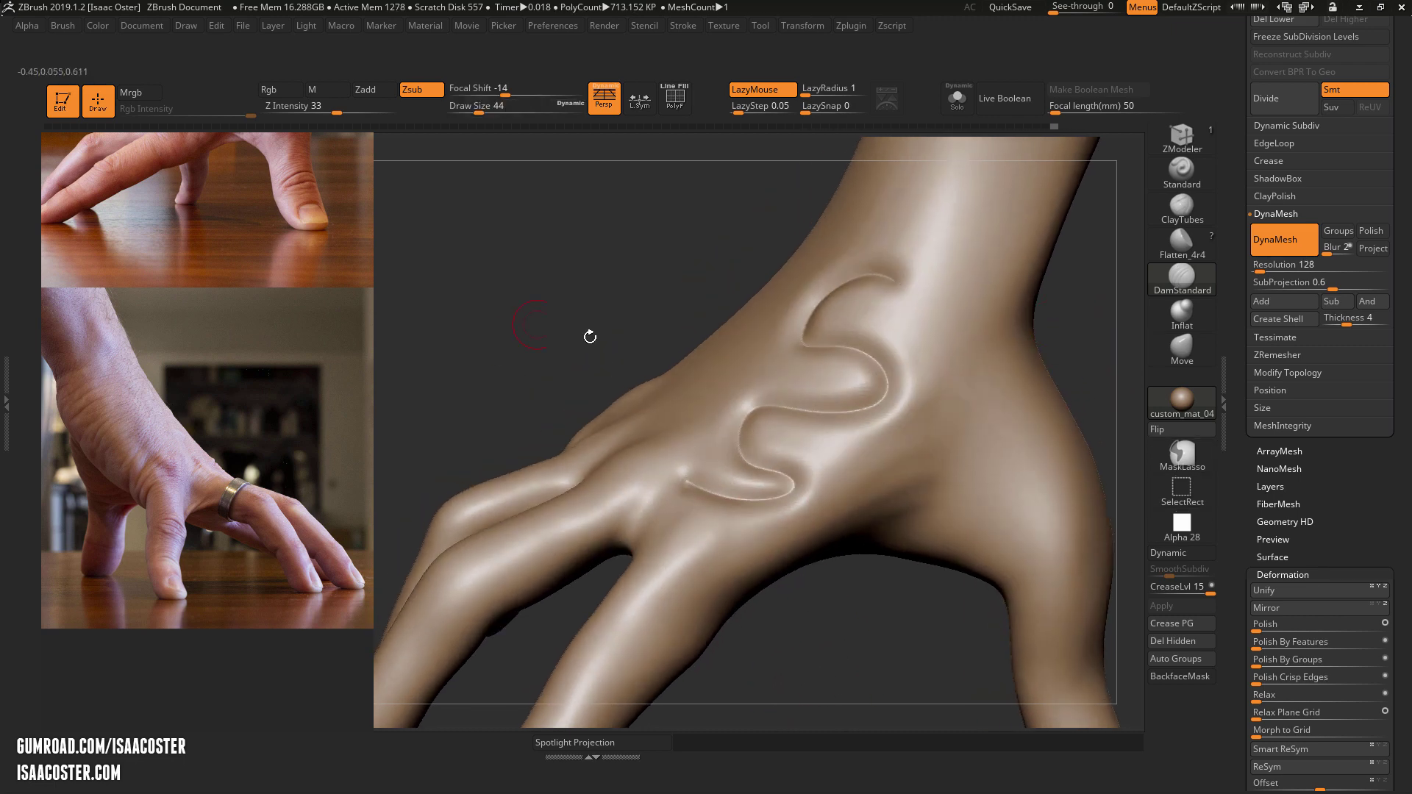
Step: Remesh the grooved hand with DynaMesh at resolution 128 and examine how much groove detail is kept
ctrl+drag(504, 315, 514, 309)
right_drag(730, 576, 756, 473)
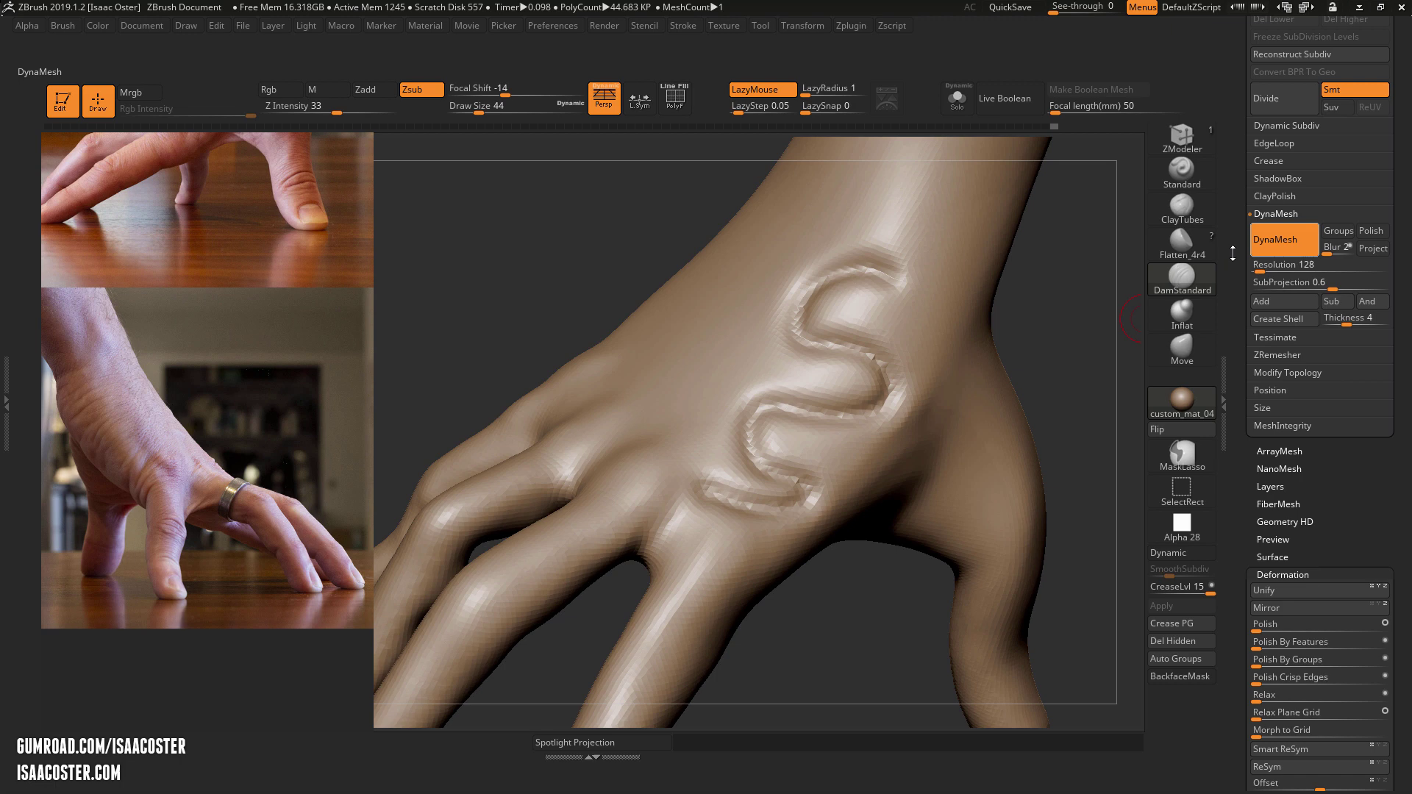
click(1313, 265)
drag(522, 309, 565, 276)
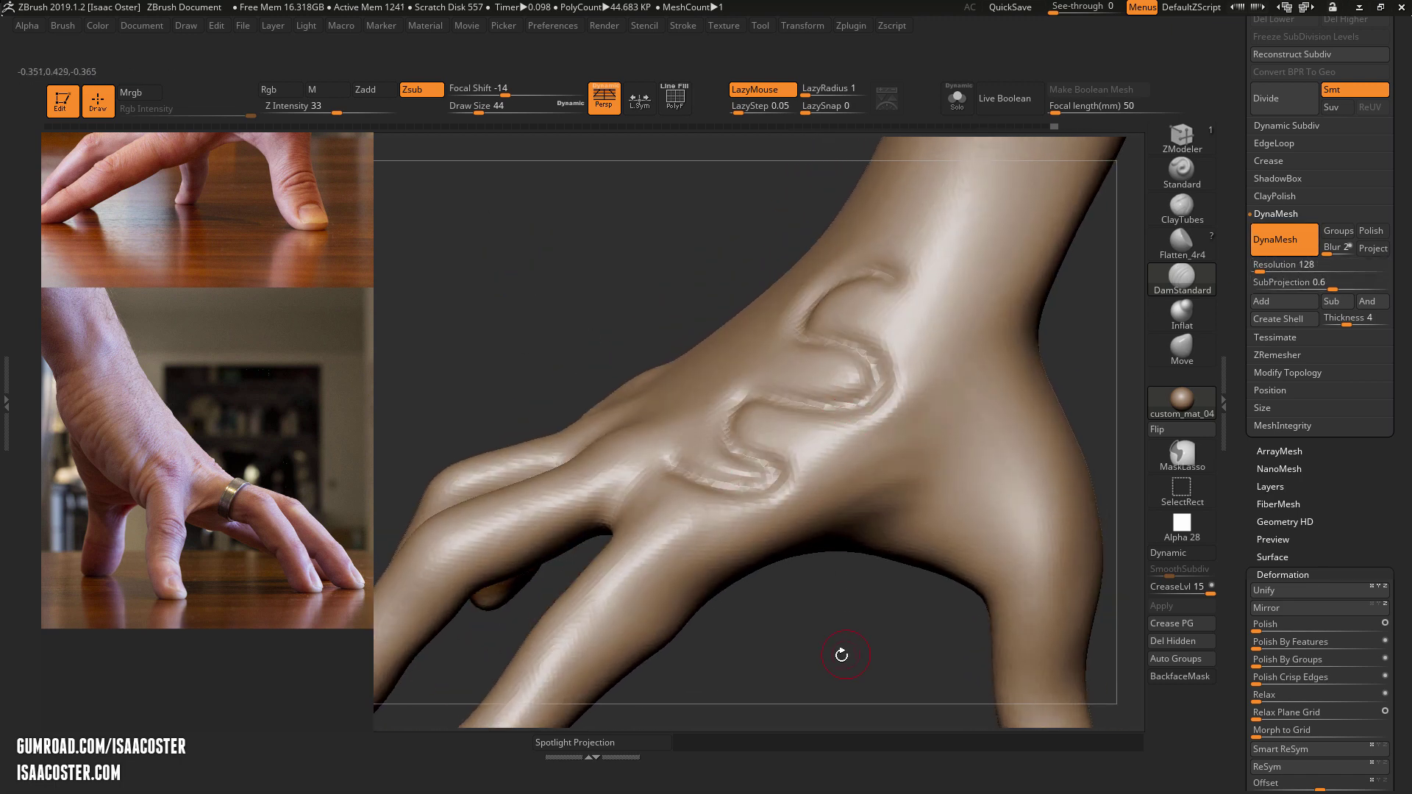
drag(841, 654, 717, 514)
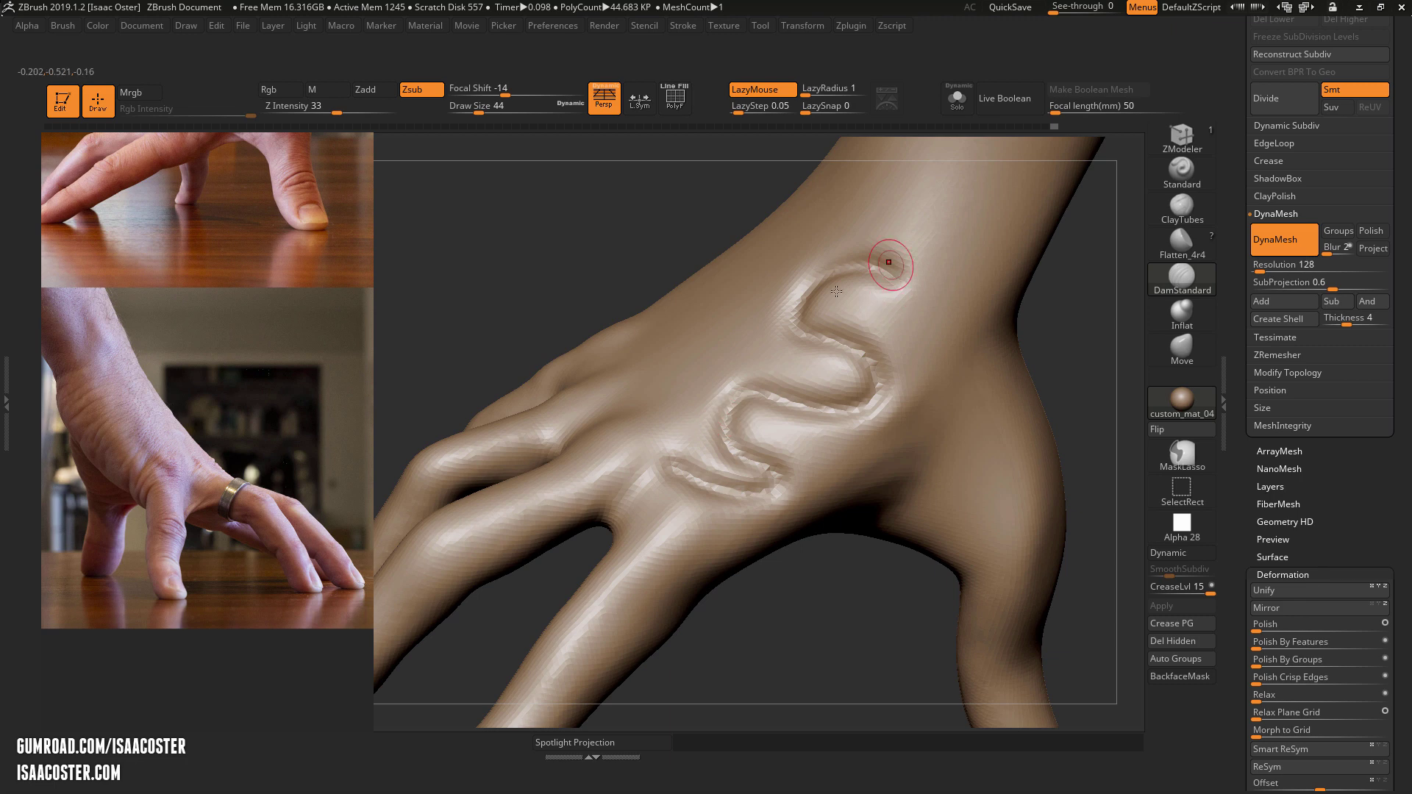
drag(801, 614, 818, 573)
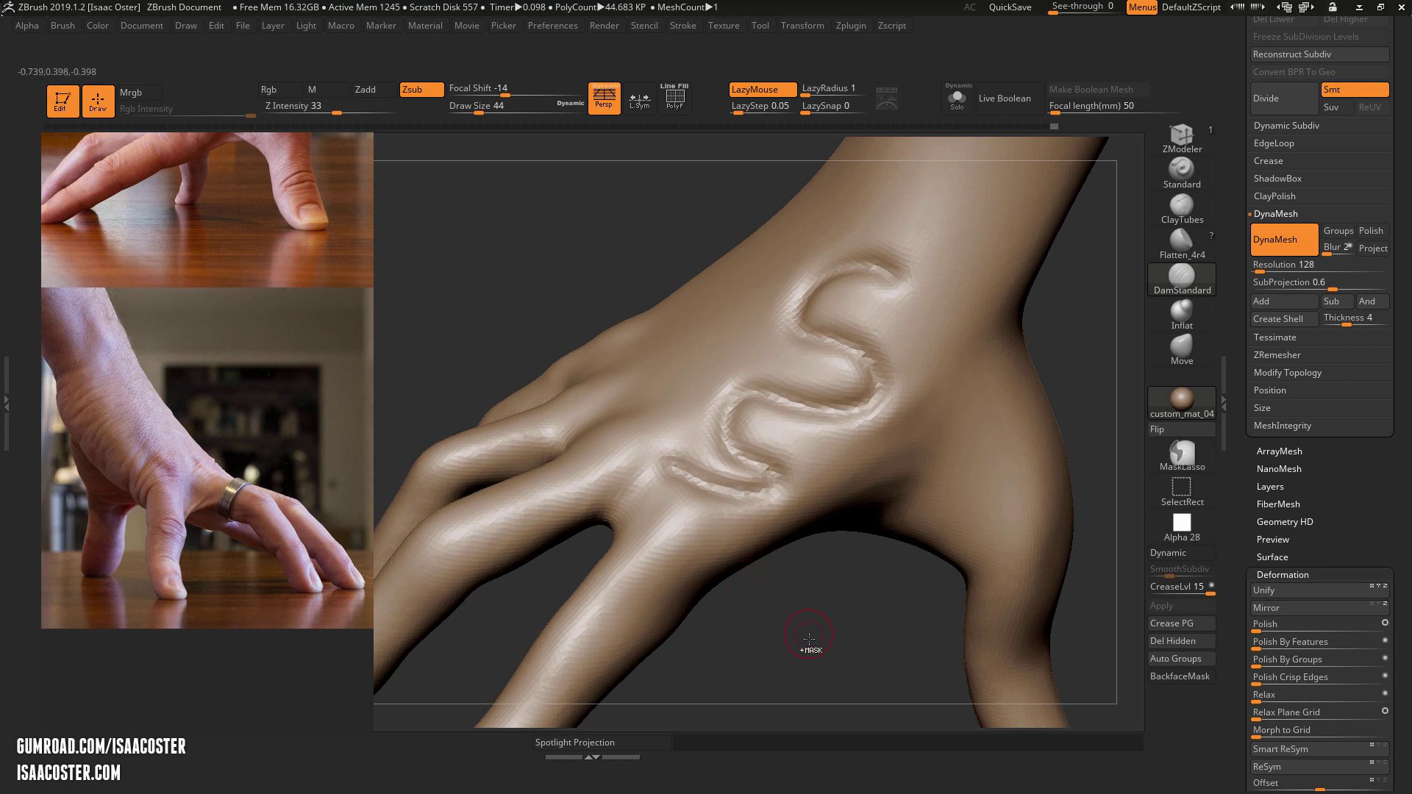
Step: With the groove and its remesh undone and DynaMesh turned off, subdivide the hand twice and check its wireframe
key(ctrl+d)
key(ctrl+d)
mouse_move(764, 657)
mouse_down()
mouse_move(794, 611)
mouse_move(801, 630)
mouse_move(869, 616)
mouse_move(650, 621)
mouse_up()
mouse_move(878, 603)
mouse_down()
mouse_move(890, 617)
mouse_move(740, 576)
mouse_move(1049, 252)
mouse_move(735, 584)
mouse_move(1001, 260)
mouse_move(976, 322)
mouse_move(1036, 349)
mouse_move(1050, 405)
mouse_move(971, 316)
mouse_move(966, 345)
mouse_up()
key(shift+f)
key(shift+f)
drag(921, 251, 801, 426)
mouse_move(1009, 275)
mouse_down()
mouse_move(1011, 307)
mouse_move(969, 298)
mouse_up()
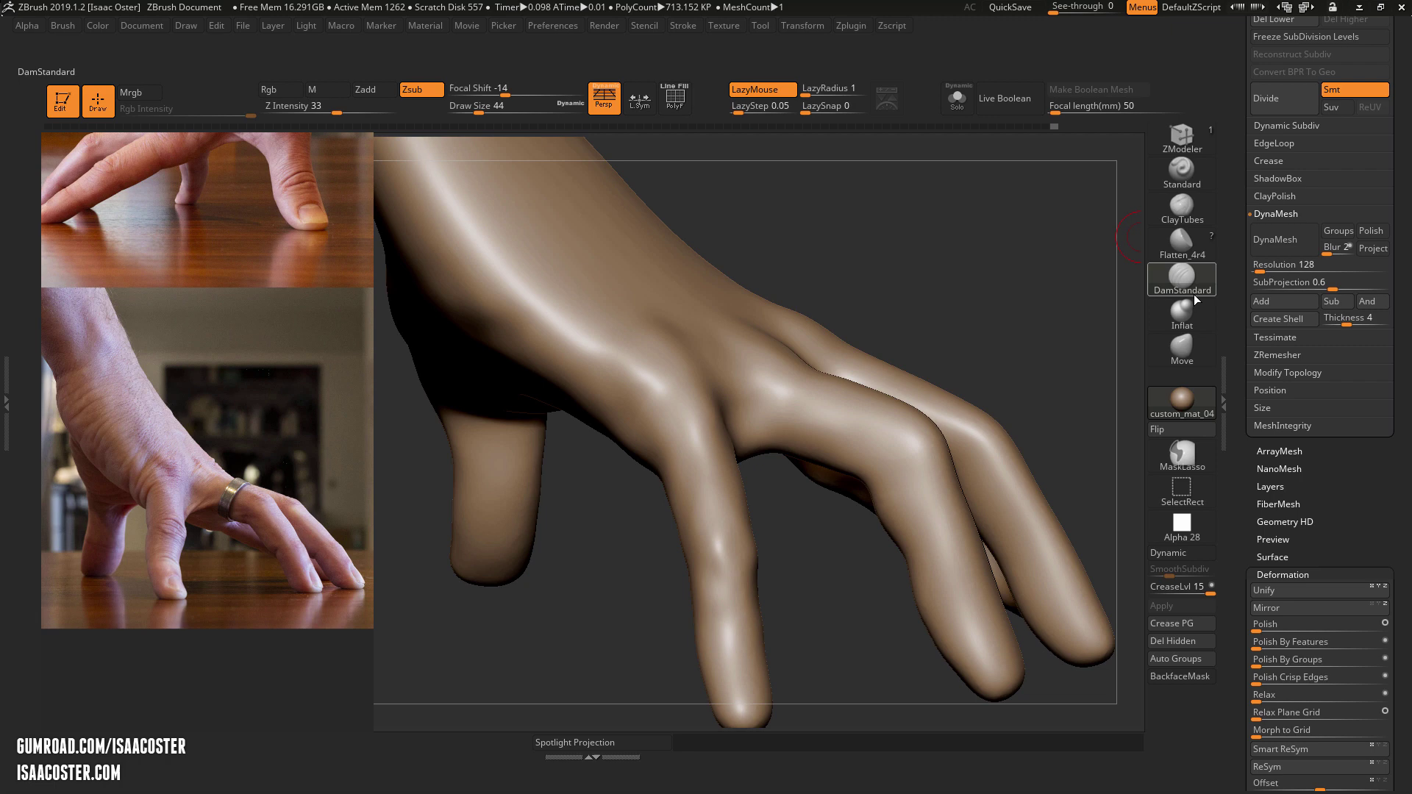
Step: Sculpt the webbing between the little and ring fingers with ClayTubes at draw size 37
click(1182, 210)
drag(835, 306, 869, 403)
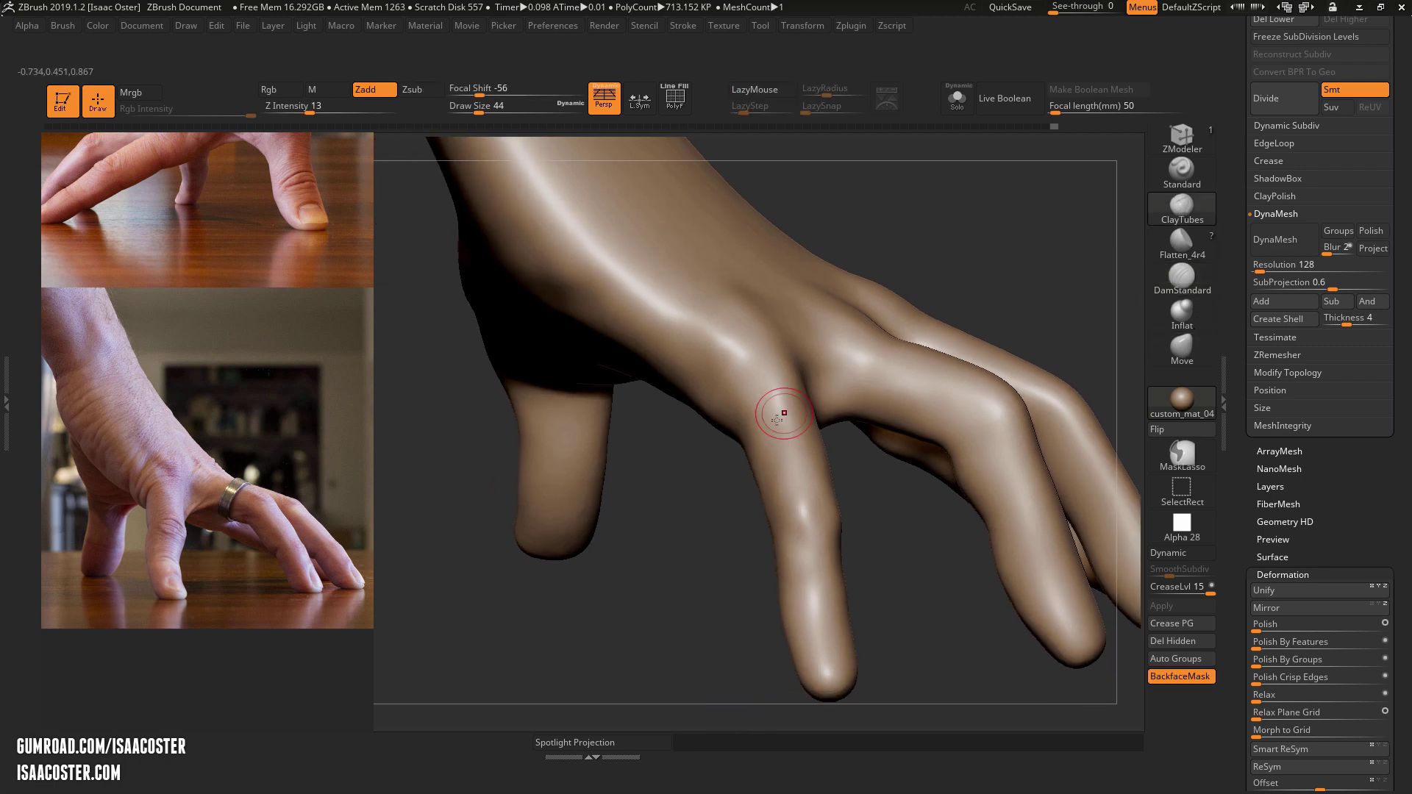
mouse_move(735, 419)
mouse_down()
mouse_move(686, 444)
mouse_move(706, 500)
mouse_move(681, 549)
mouse_move(665, 529)
mouse_move(672, 557)
mouse_move(652, 576)
mouse_move(636, 578)
mouse_move(581, 482)
mouse_up()
key(s)
drag(638, 536, 750, 450)
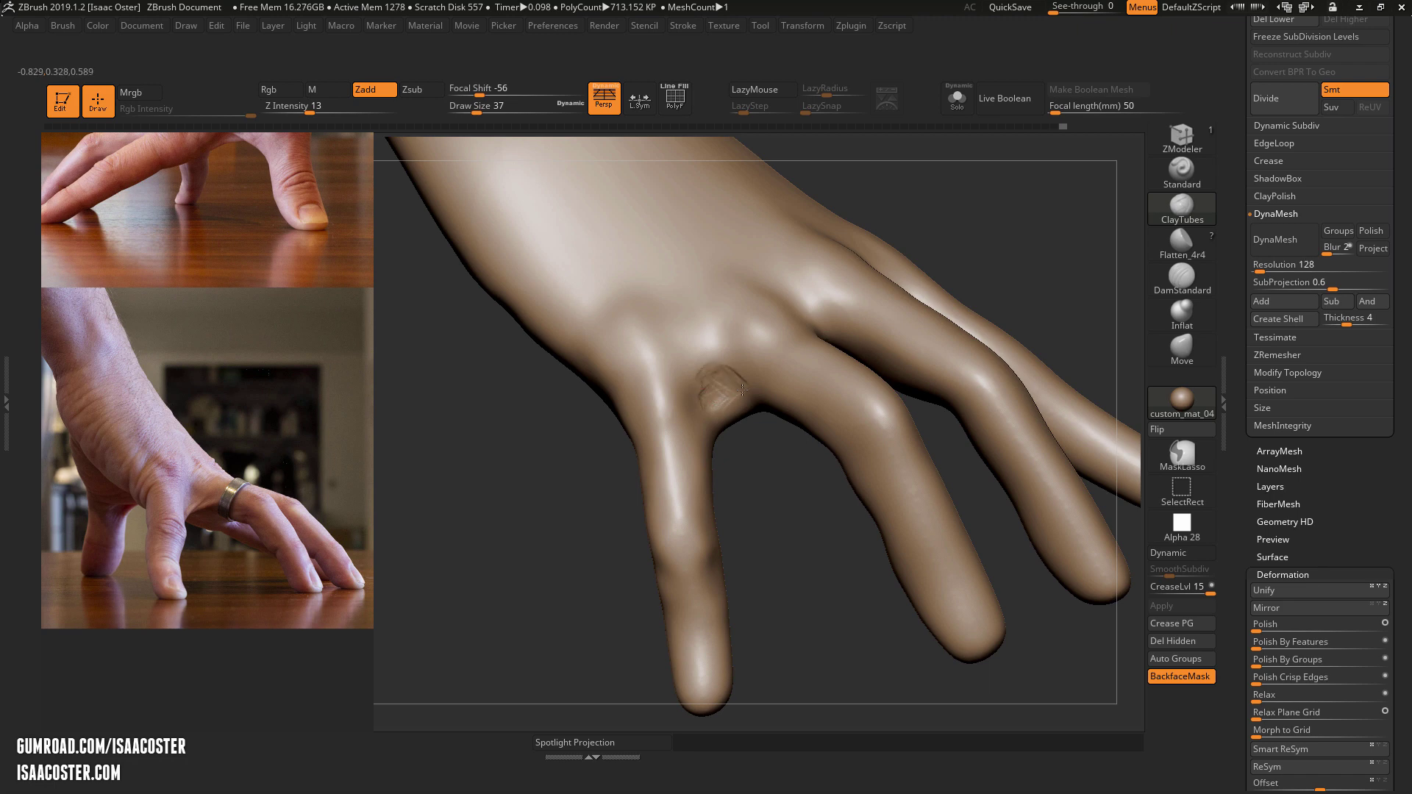
drag(743, 423, 698, 365)
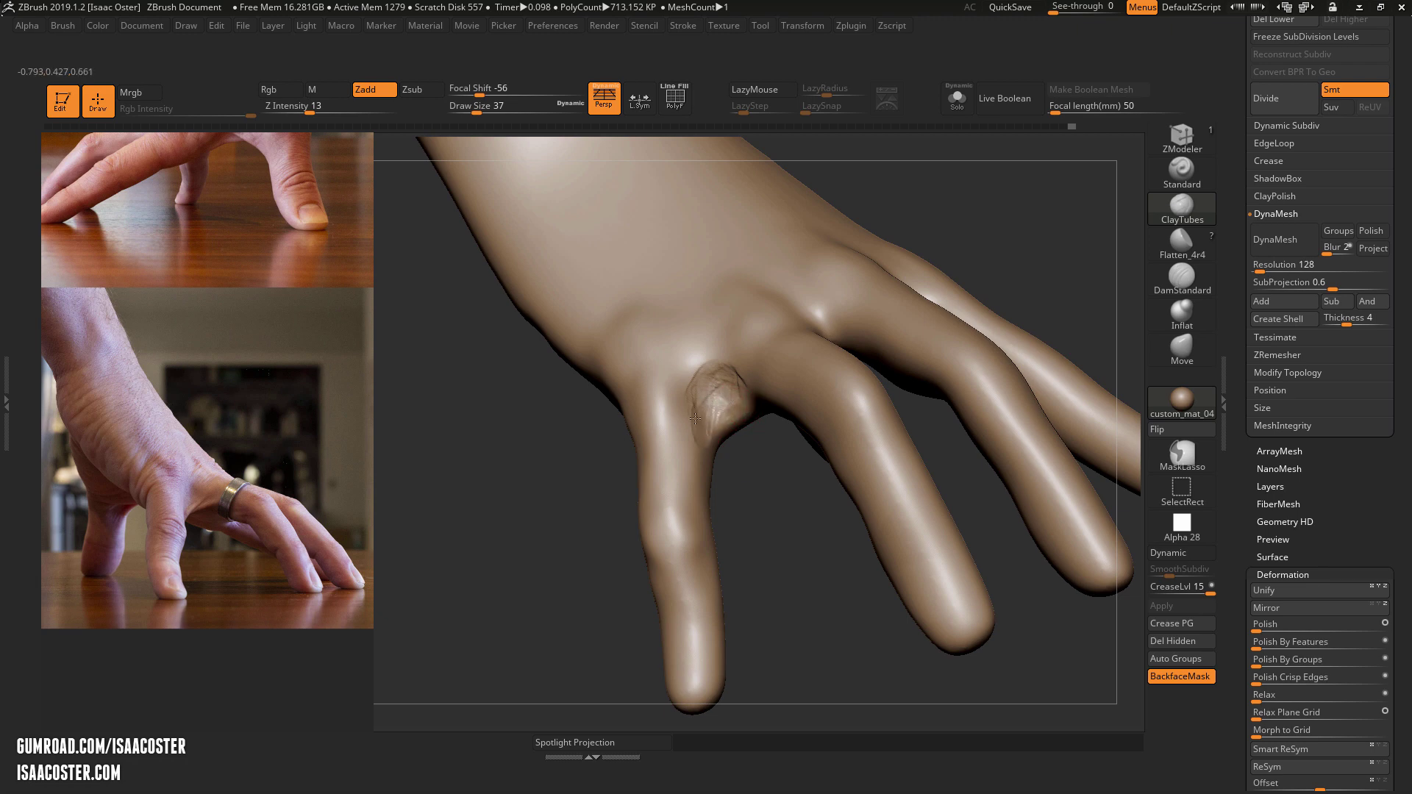
drag(695, 418, 742, 426)
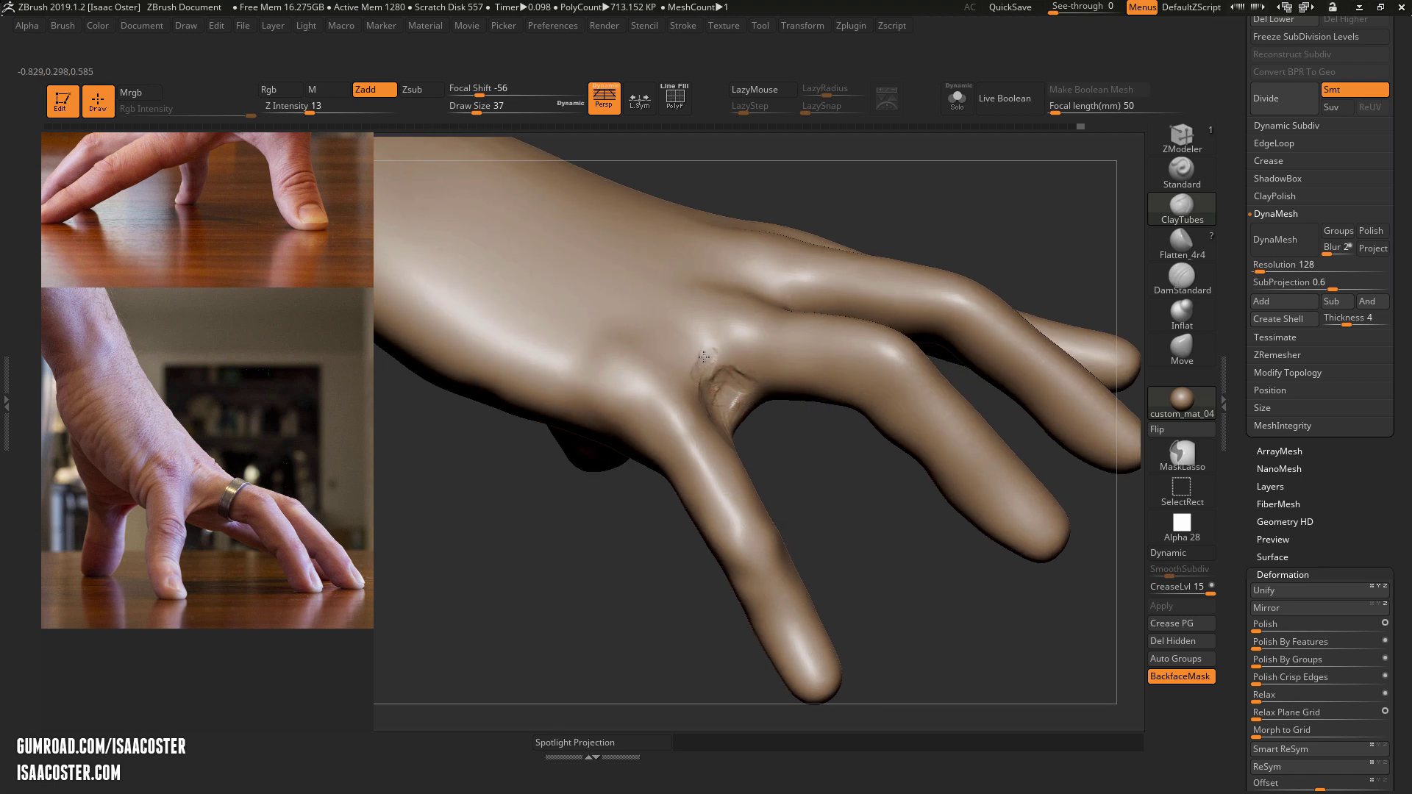
drag(831, 480, 821, 342)
Step: Build up the form along the little finger's base segment with ClayTubes strokes
drag(515, 470, 478, 461)
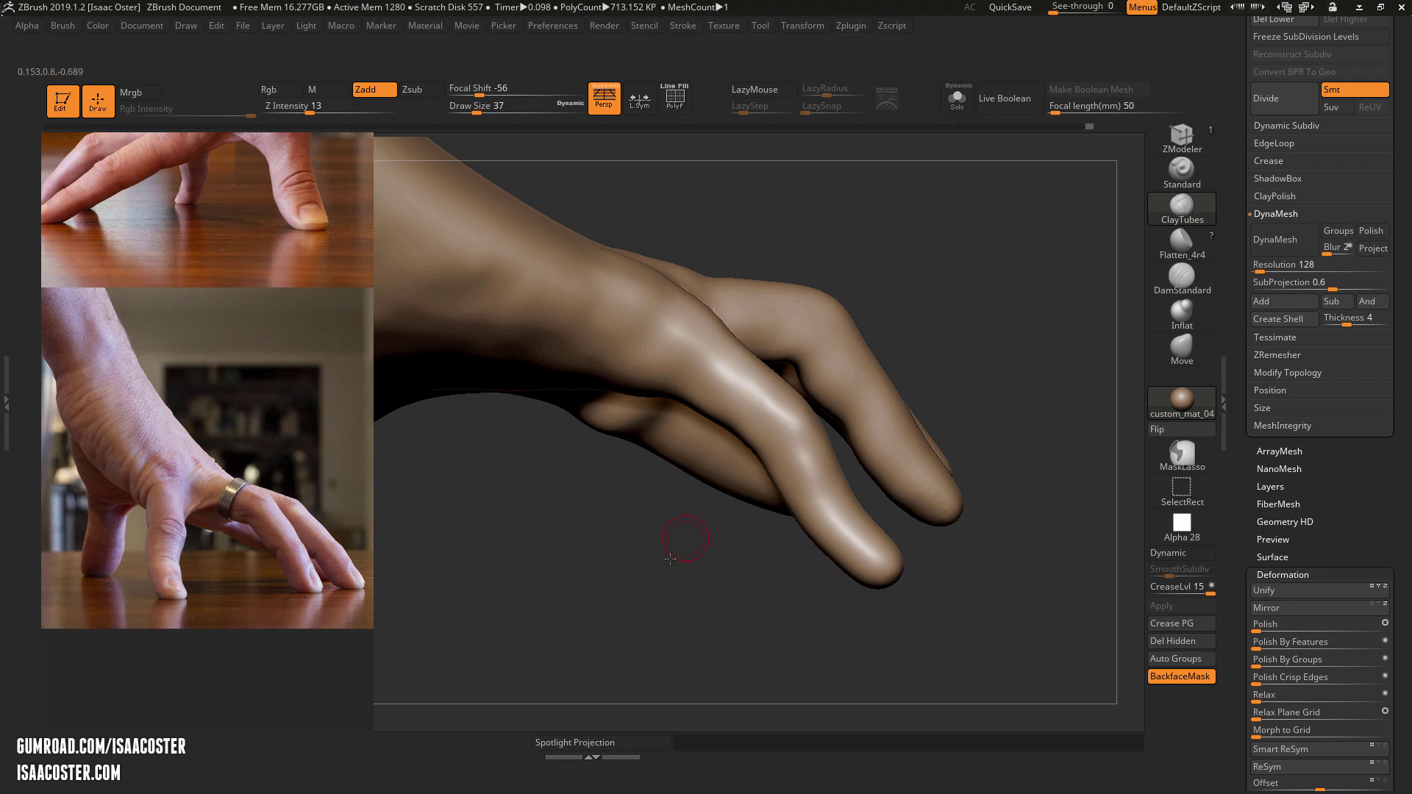
drag(669, 559, 627, 383)
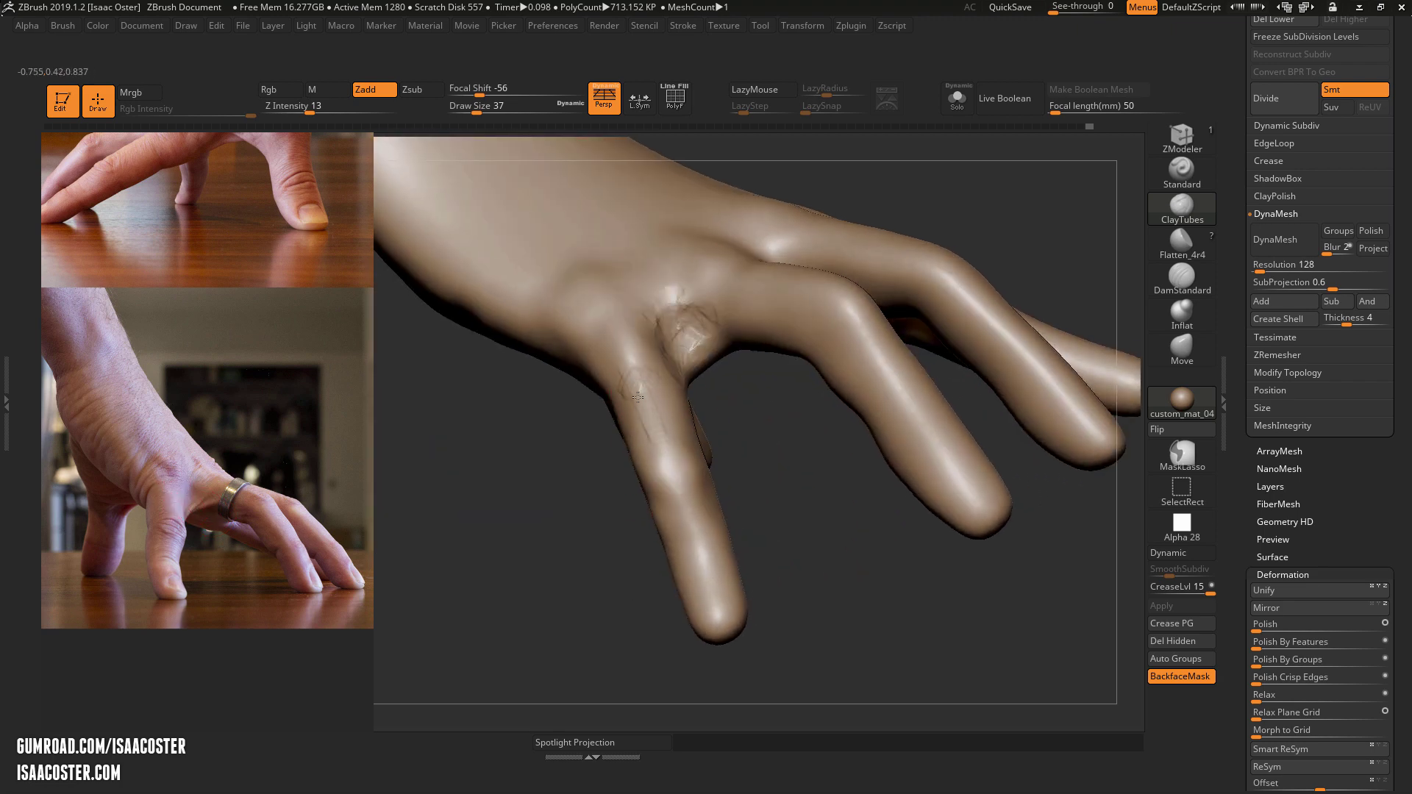
drag(721, 452, 710, 438)
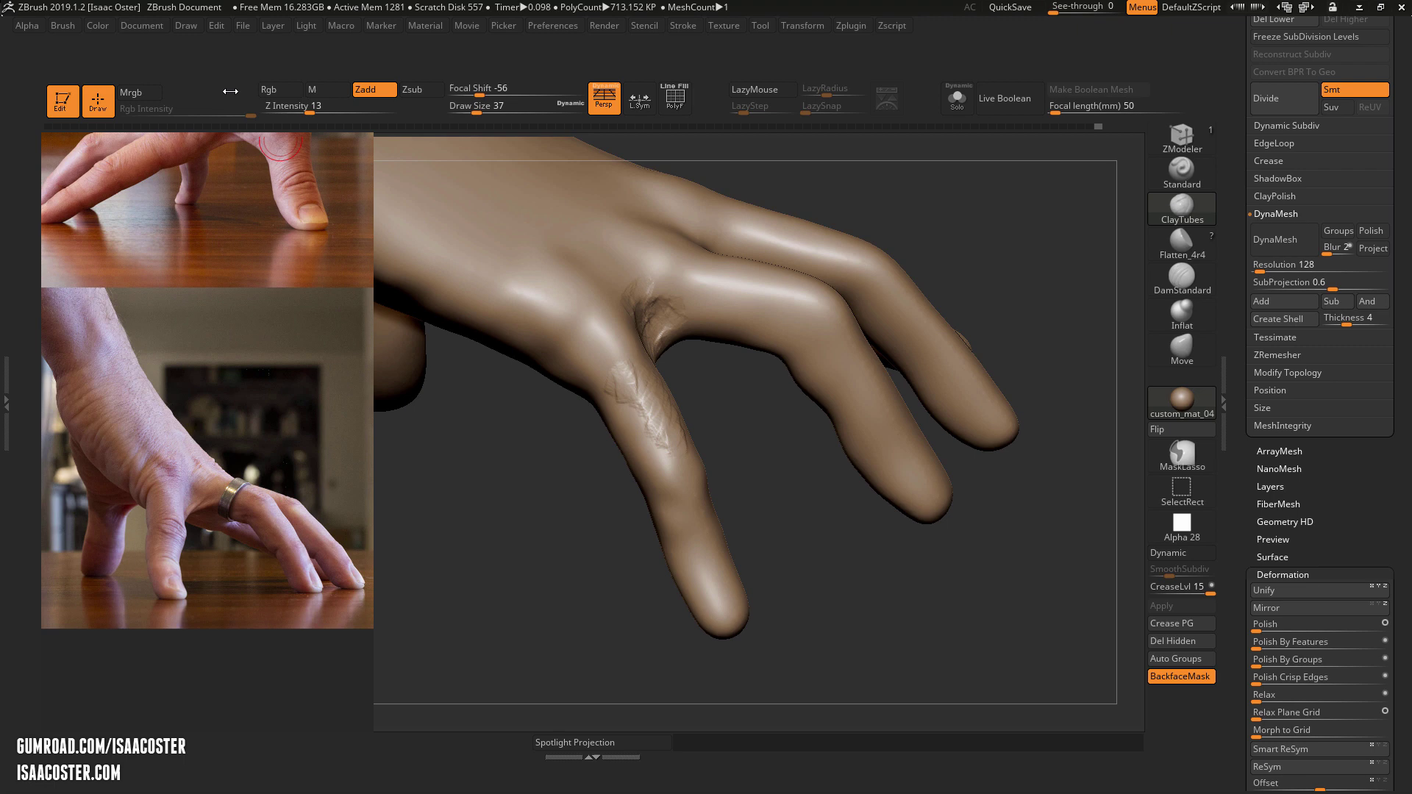
mouse_move(619, 498)
mouse_down()
mouse_move(606, 441)
mouse_move(618, 412)
mouse_move(638, 419)
mouse_move(630, 444)
mouse_up()
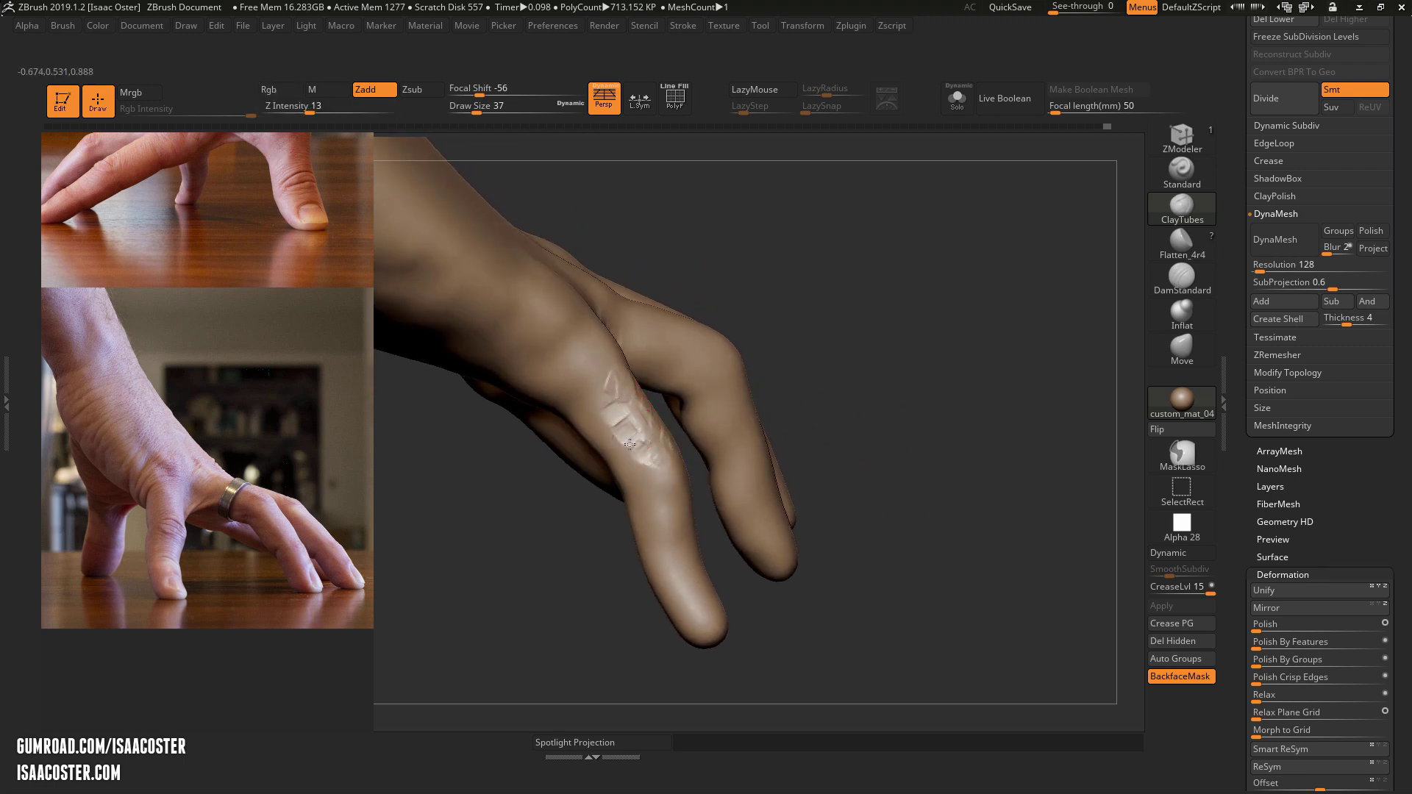
Step: Shape the little finger's outer joint and end segment with ClayTubes, carving in at the joint to match the reference photo
mouse_move(582, 591)
mouse_down()
mouse_move(650, 432)
mouse_move(671, 513)
mouse_move(747, 546)
mouse_move(674, 579)
mouse_up()
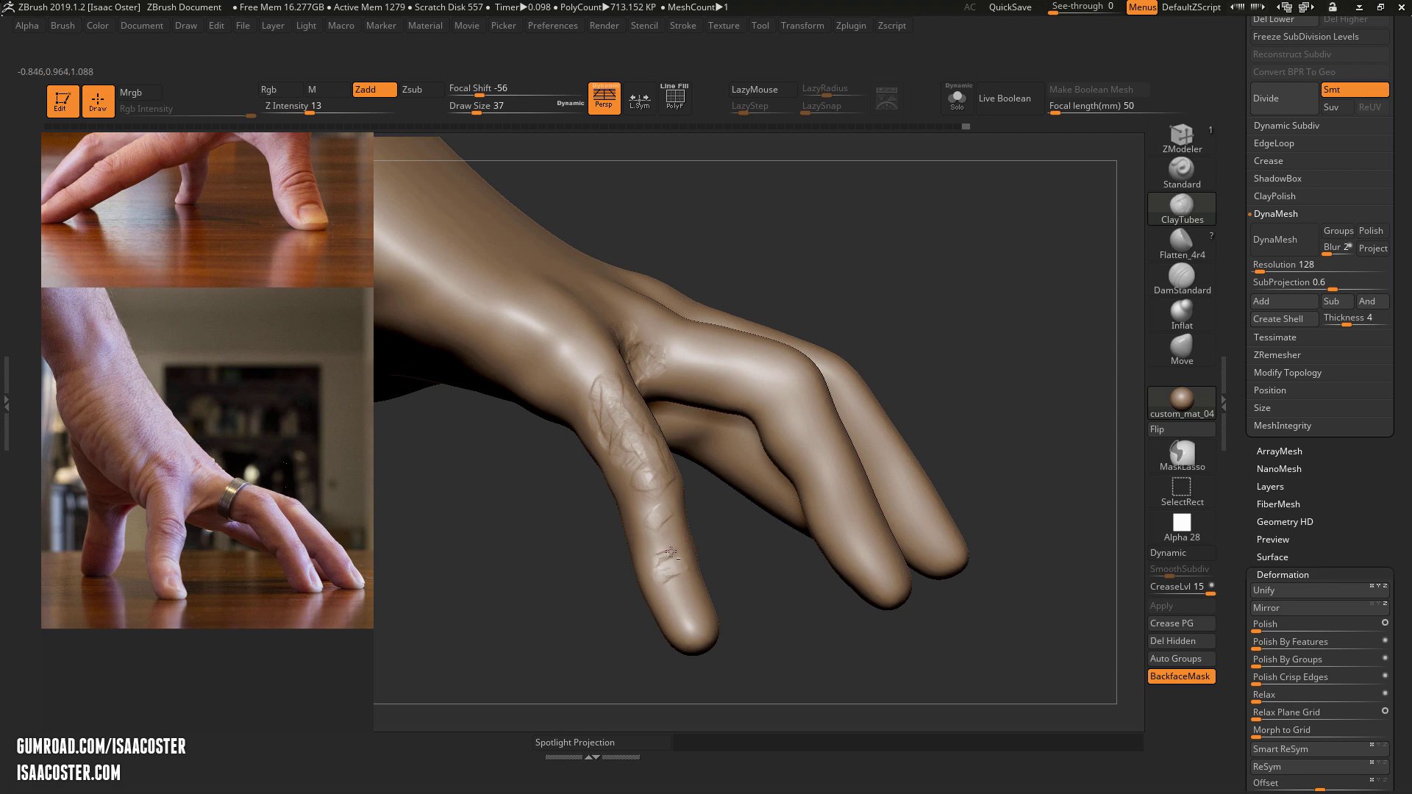
drag(515, 662, 317, 645)
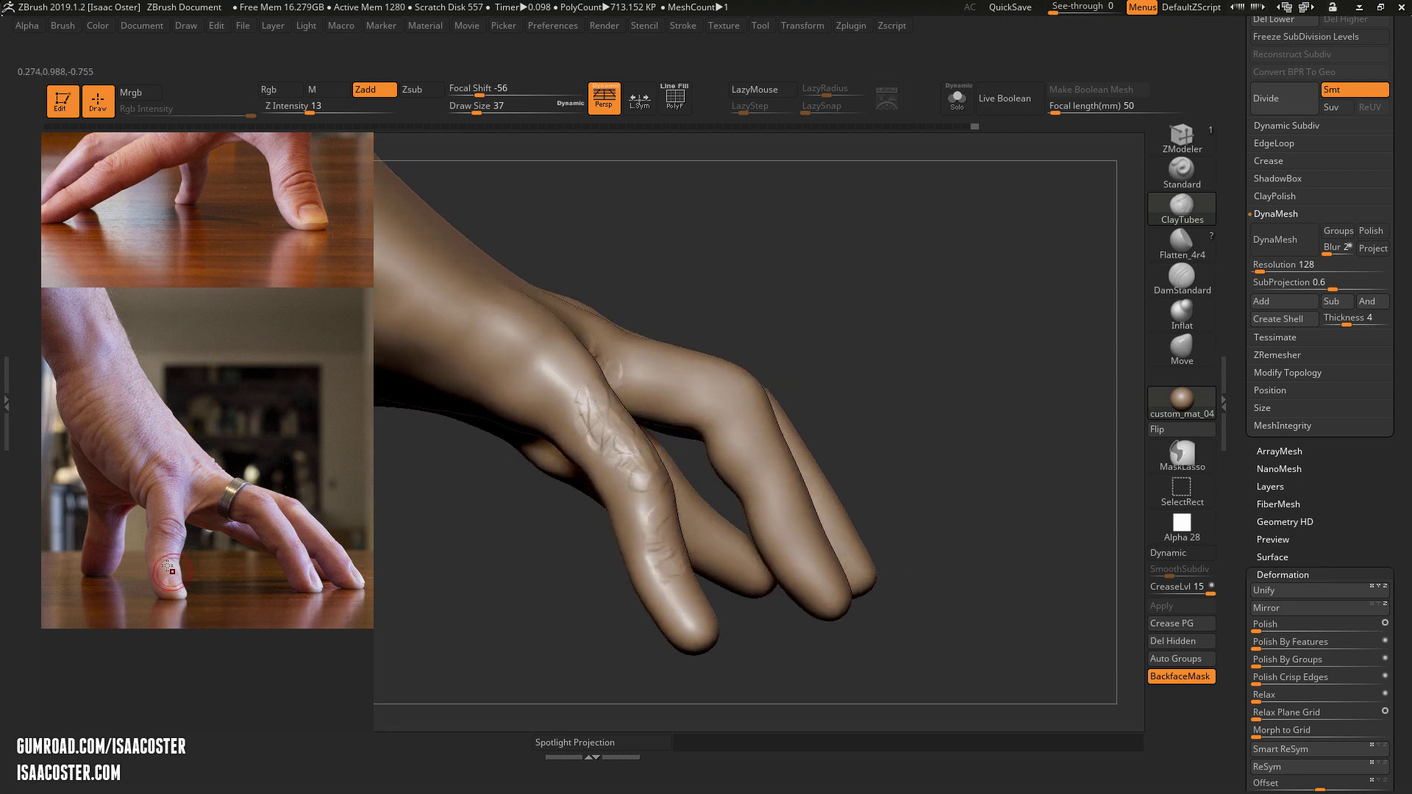
drag(492, 571, 679, 560)
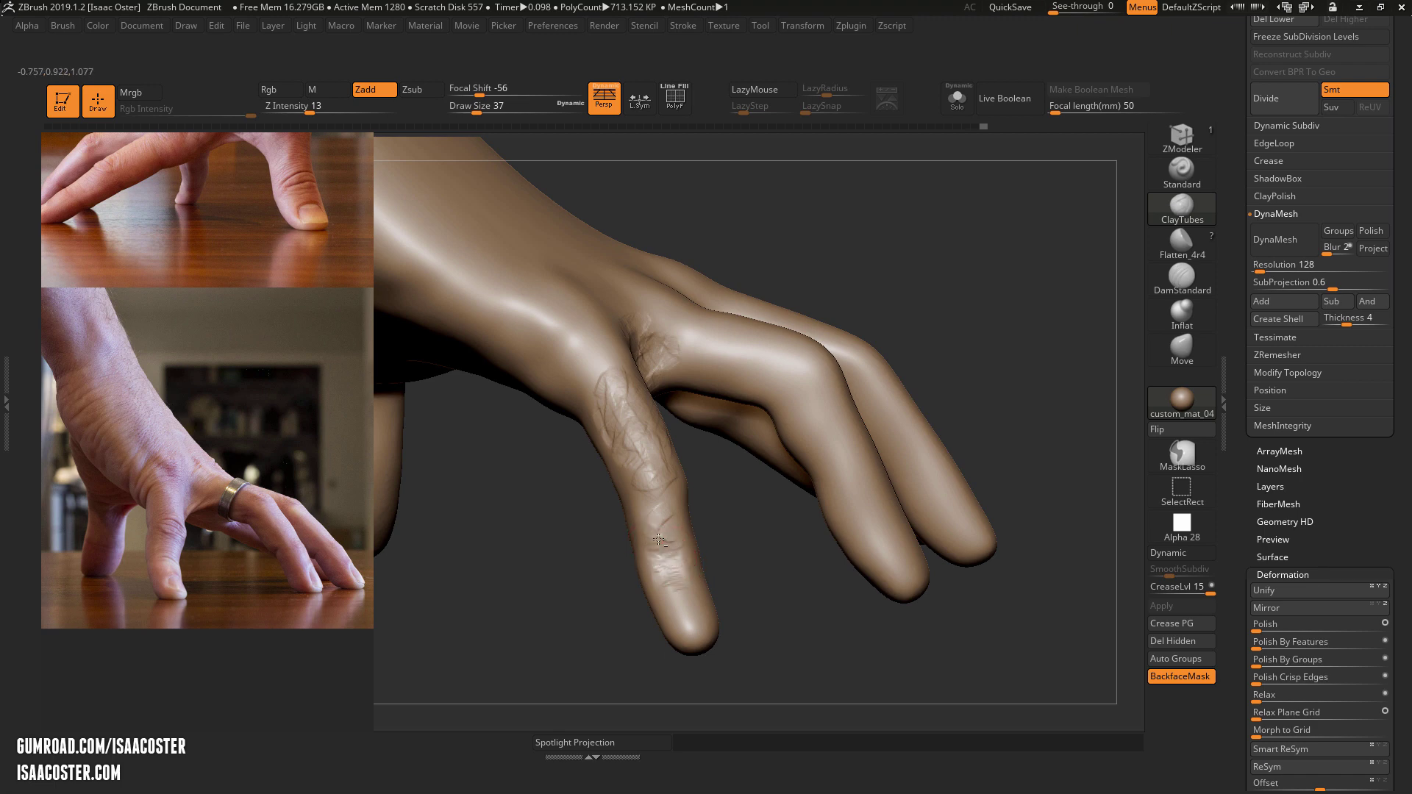
mouse_move(658, 540)
alt+mouse_down()
mouse_move(658, 514)
mouse_move(667, 531)
alt+mouse_up()
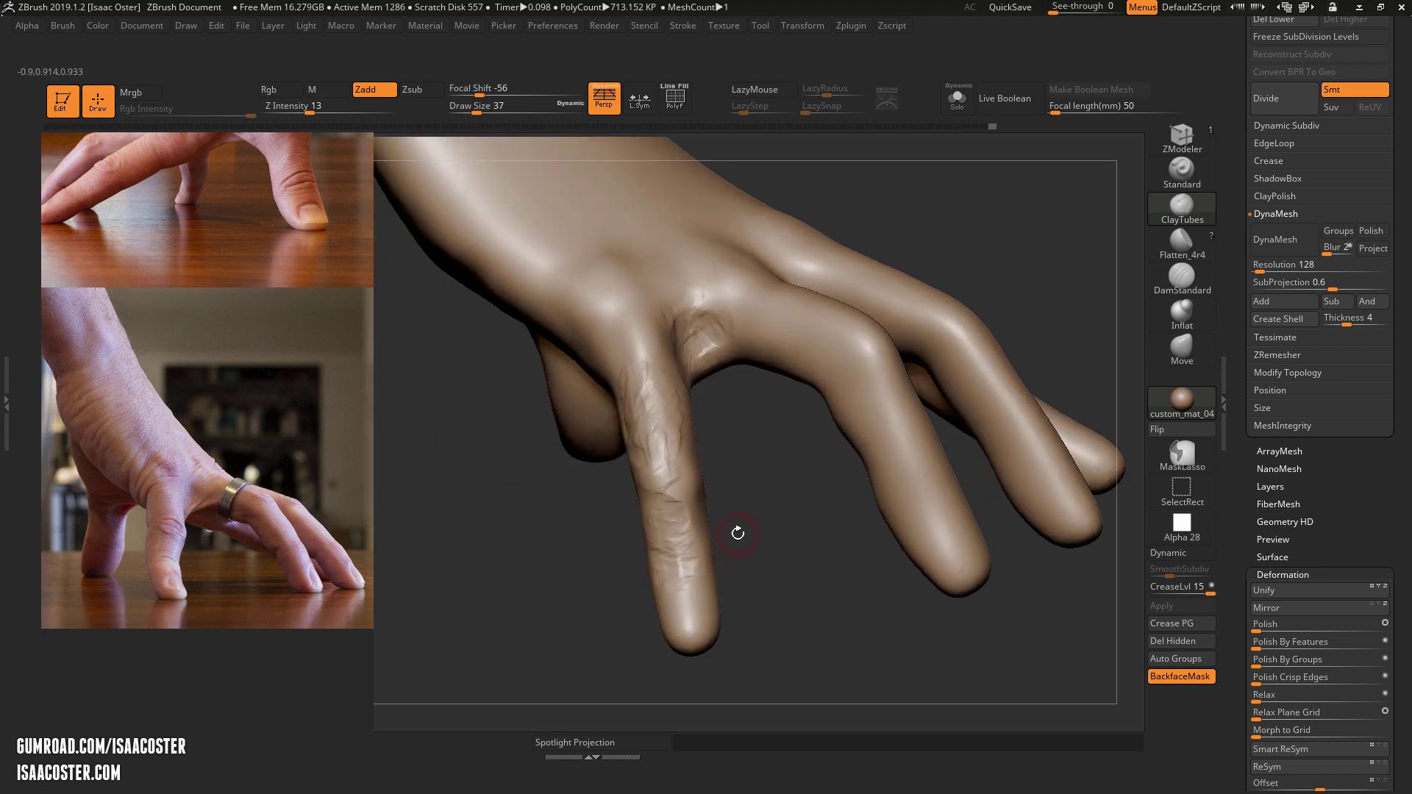
drag(737, 533, 685, 522)
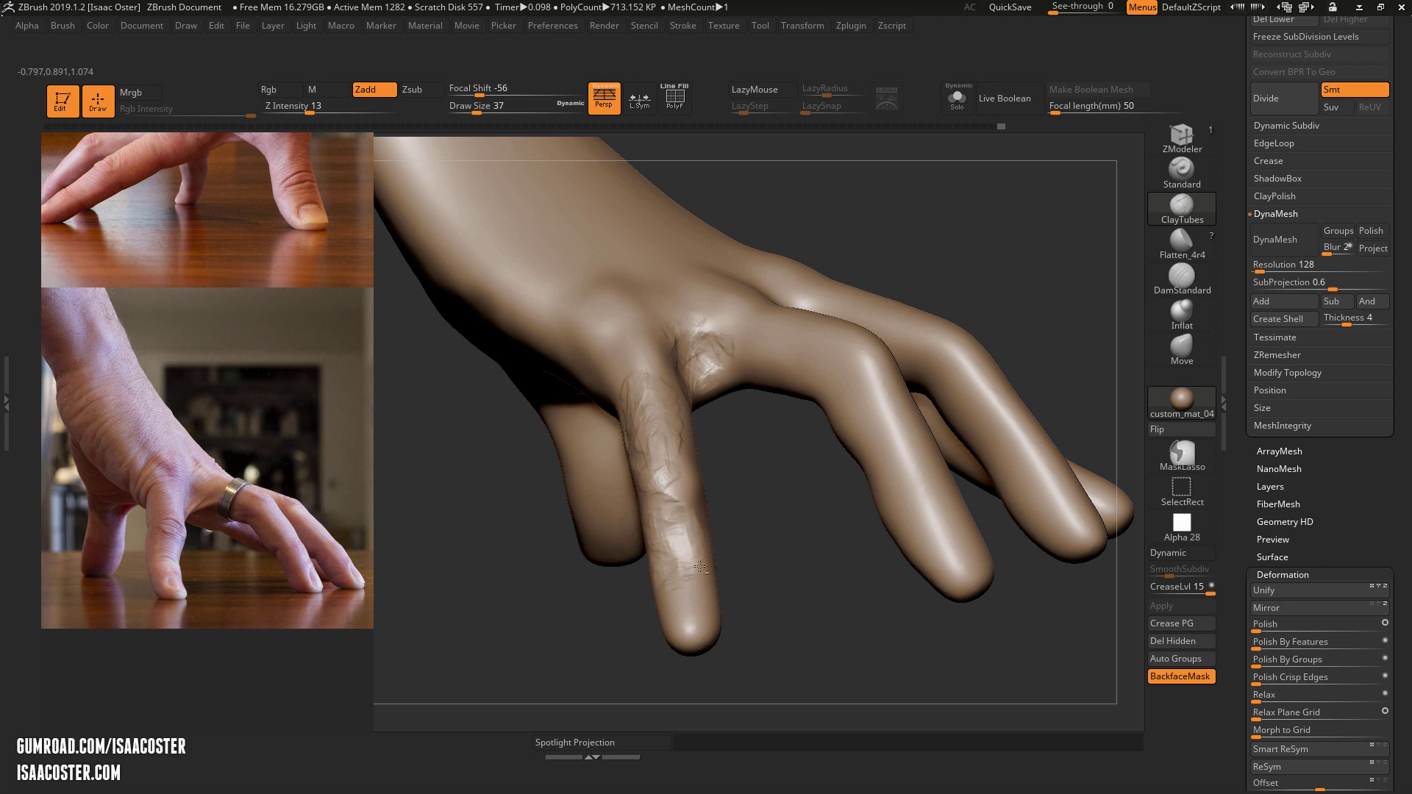
right_drag(699, 566, 666, 521)
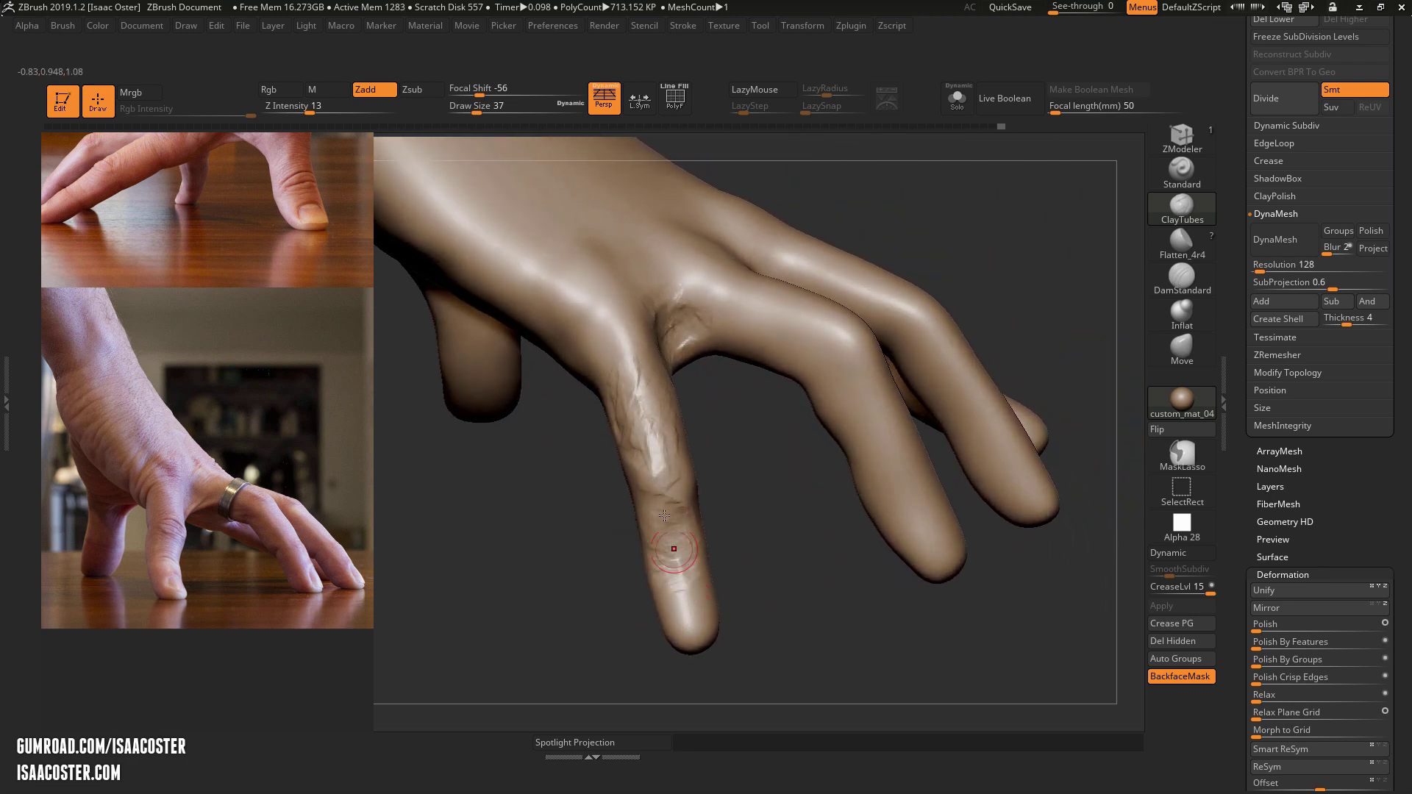
Step: Refine the base of the little finger beside the webbing with added and carved ClayTubes strokes
mouse_move(718, 456)
right_down()
mouse_move(632, 393)
mouse_move(635, 361)
right_up()
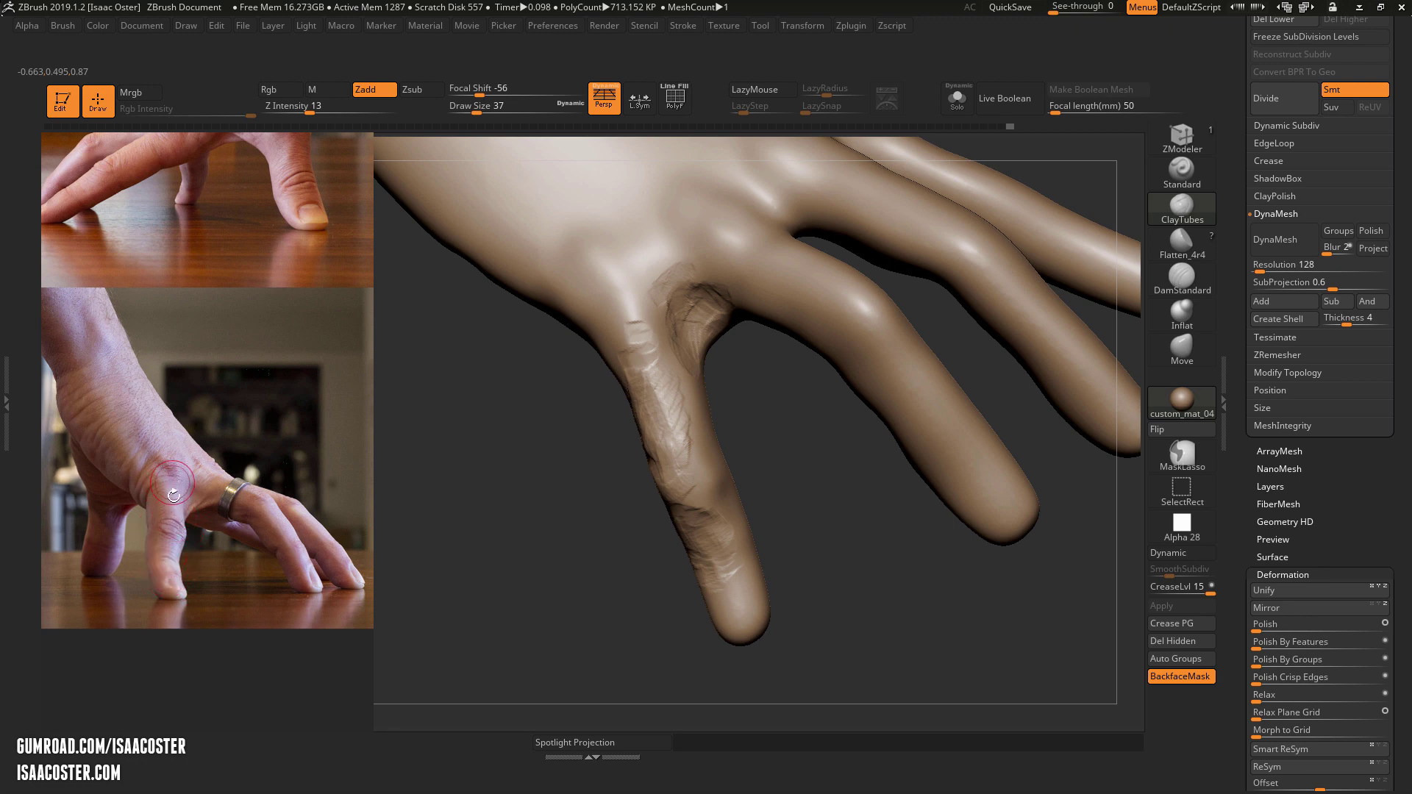
right_drag(485, 529, 648, 433)
alt+drag(651, 351, 664, 376)
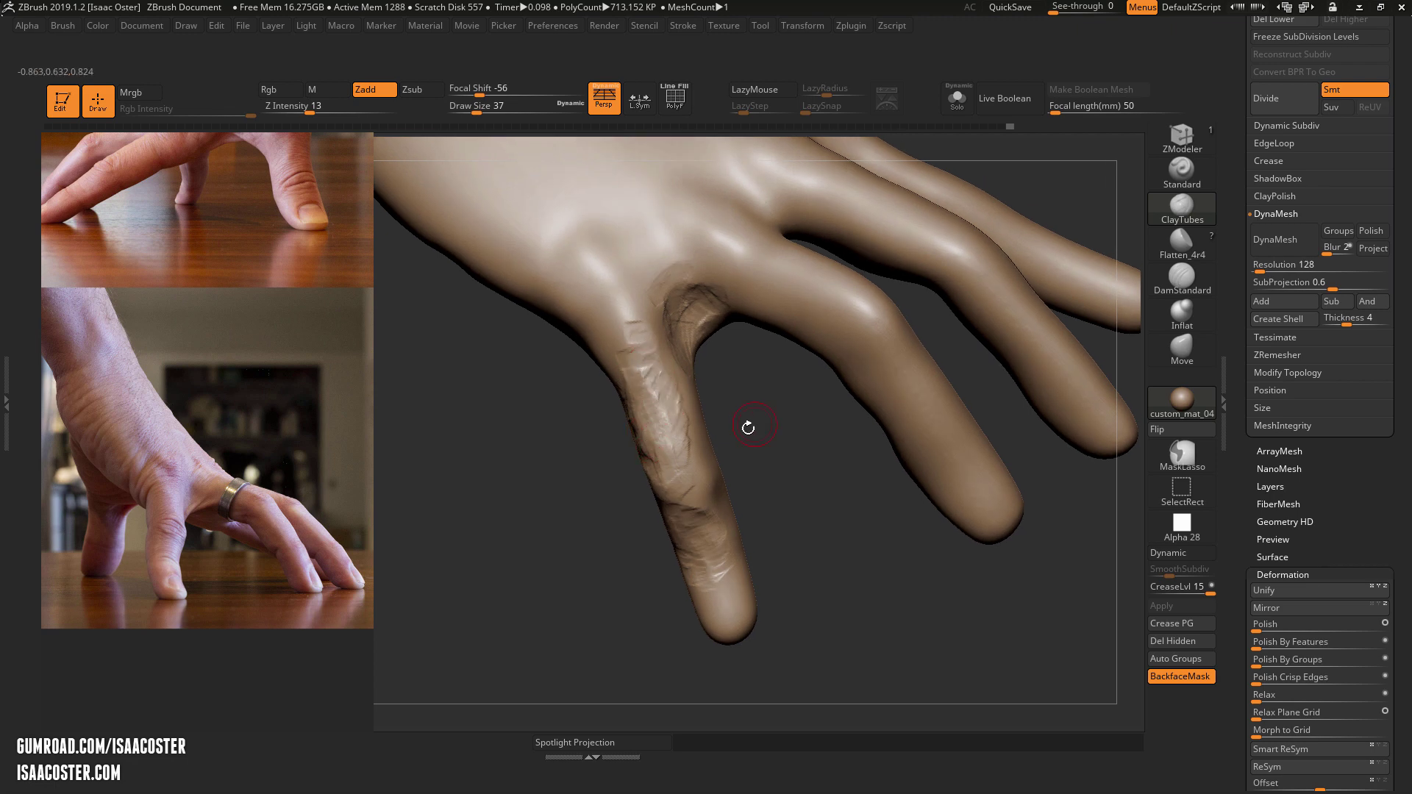
right_drag(748, 427, 690, 369)
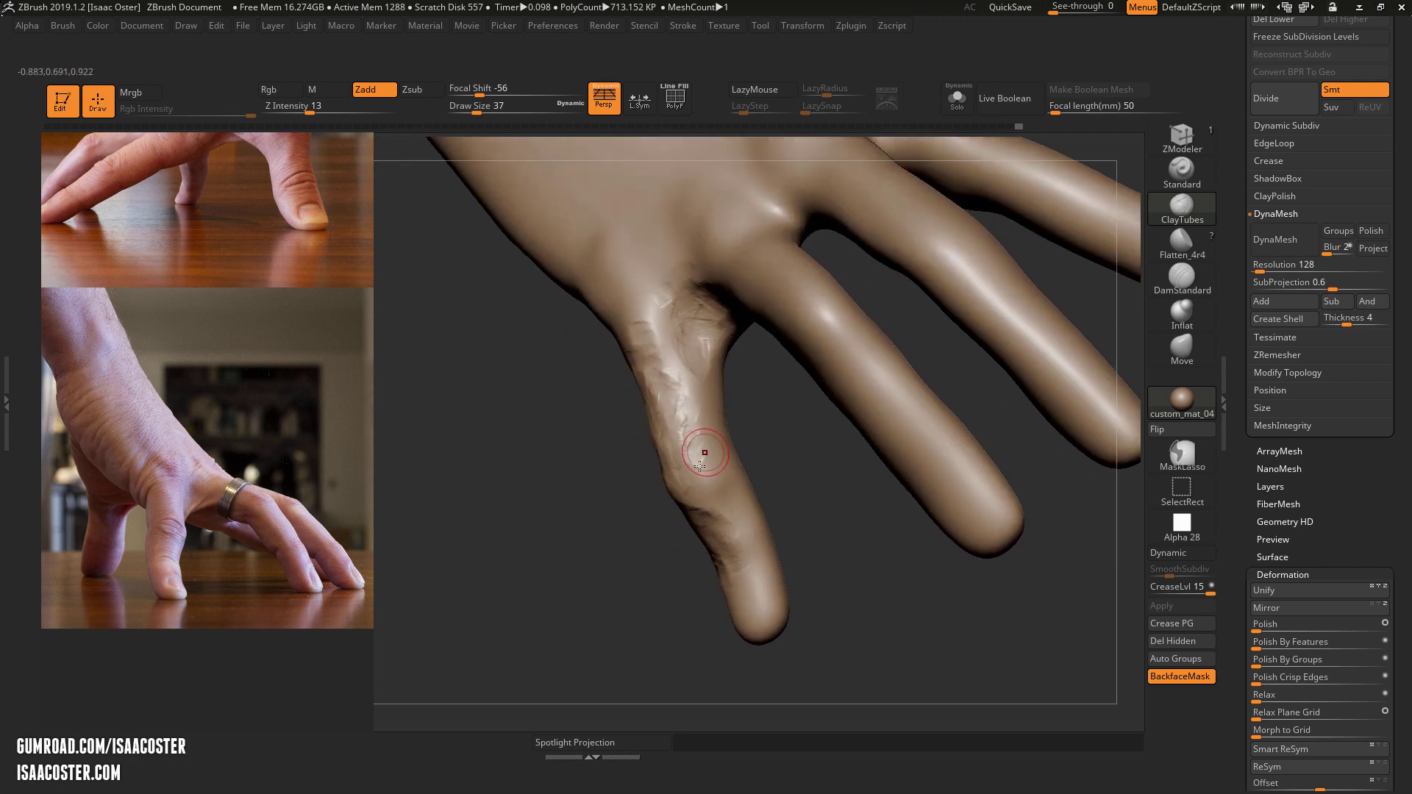
Step: Build up the outer edge of the palm beside the little finger's base with ClayTubes at draw size 87
mouse_move(699, 465)
right_down()
mouse_move(697, 507)
mouse_move(758, 471)
mouse_move(585, 410)
mouse_move(578, 427)
mouse_move(221, 419)
right_up()
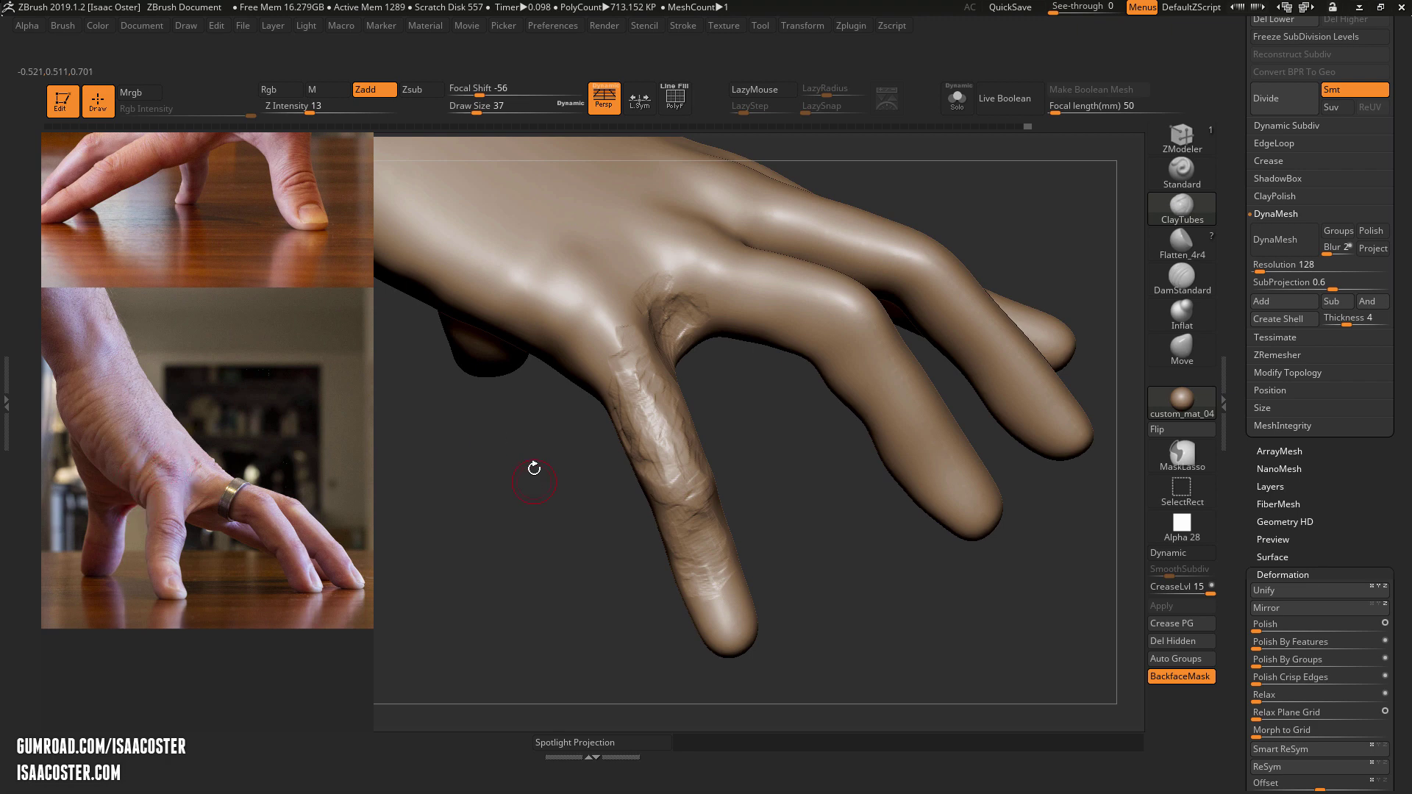
mouse_move(533, 468)
right_down()
mouse_move(577, 401)
mouse_move(540, 373)
right_up()
key(bracketright)
key(bracketright)
key(bracketright)
key(bracketright)
key(bracketright)
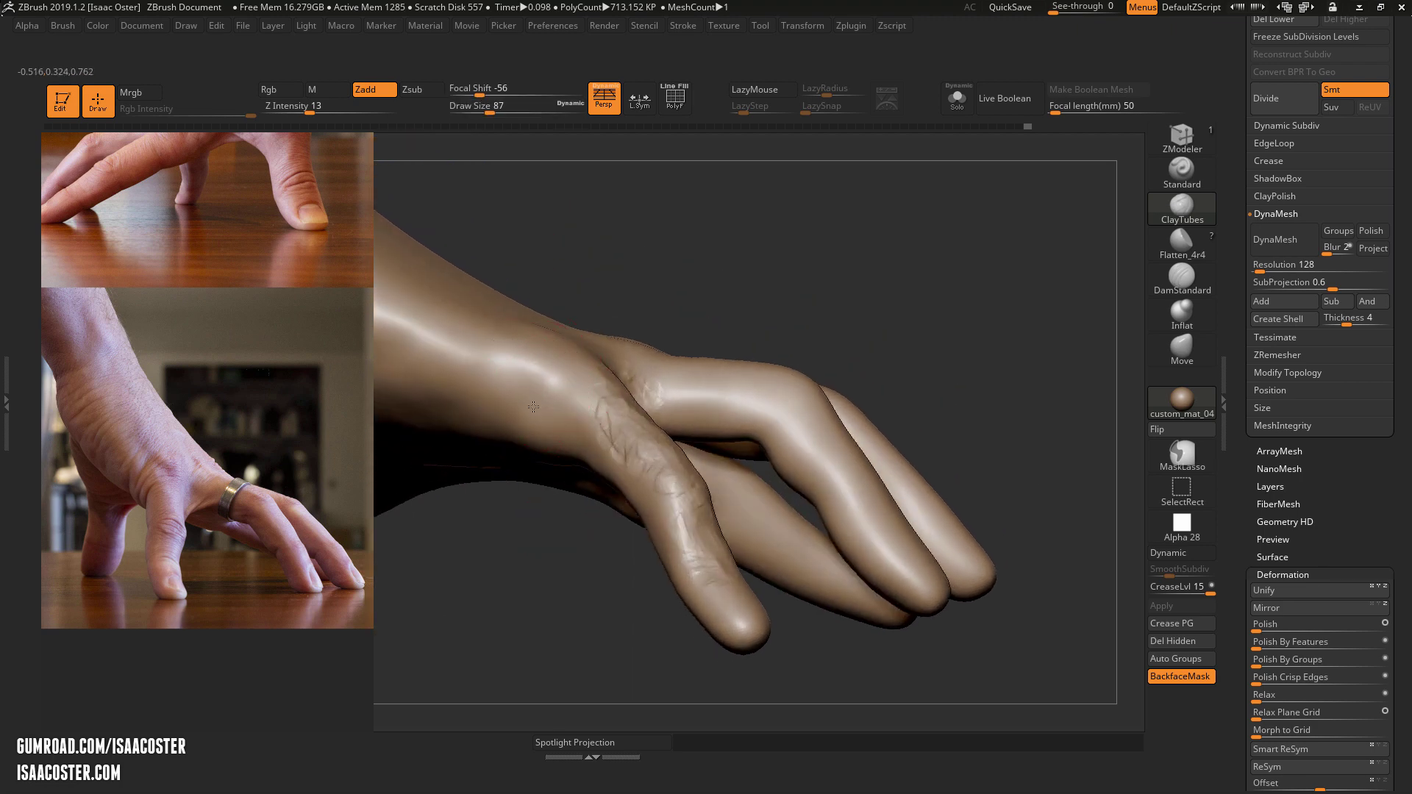
drag(533, 406, 531, 389)
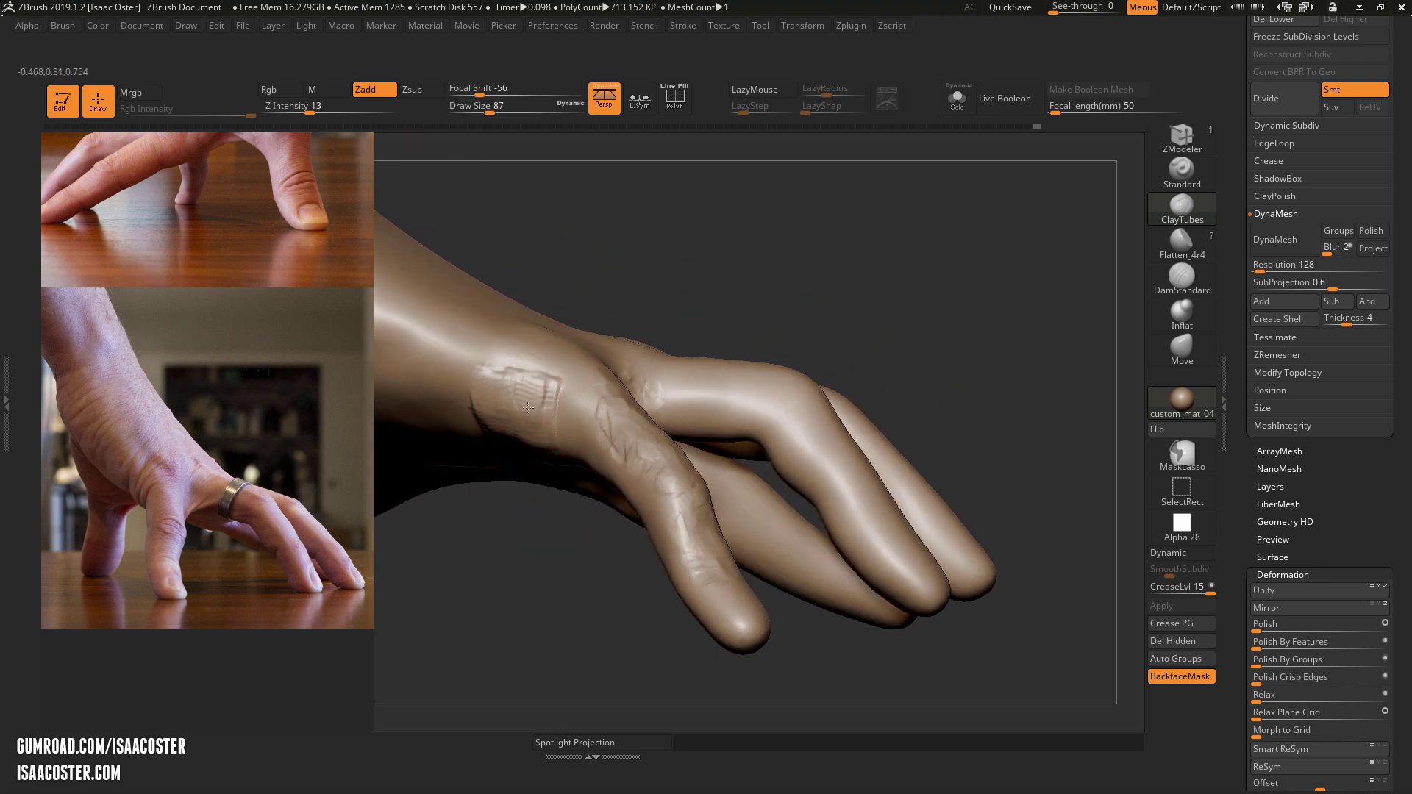
right_drag(531, 433, 544, 360)
mouse_move(540, 419)
mouse_down()
mouse_move(516, 447)
mouse_move(545, 474)
mouse_move(539, 435)
mouse_up()
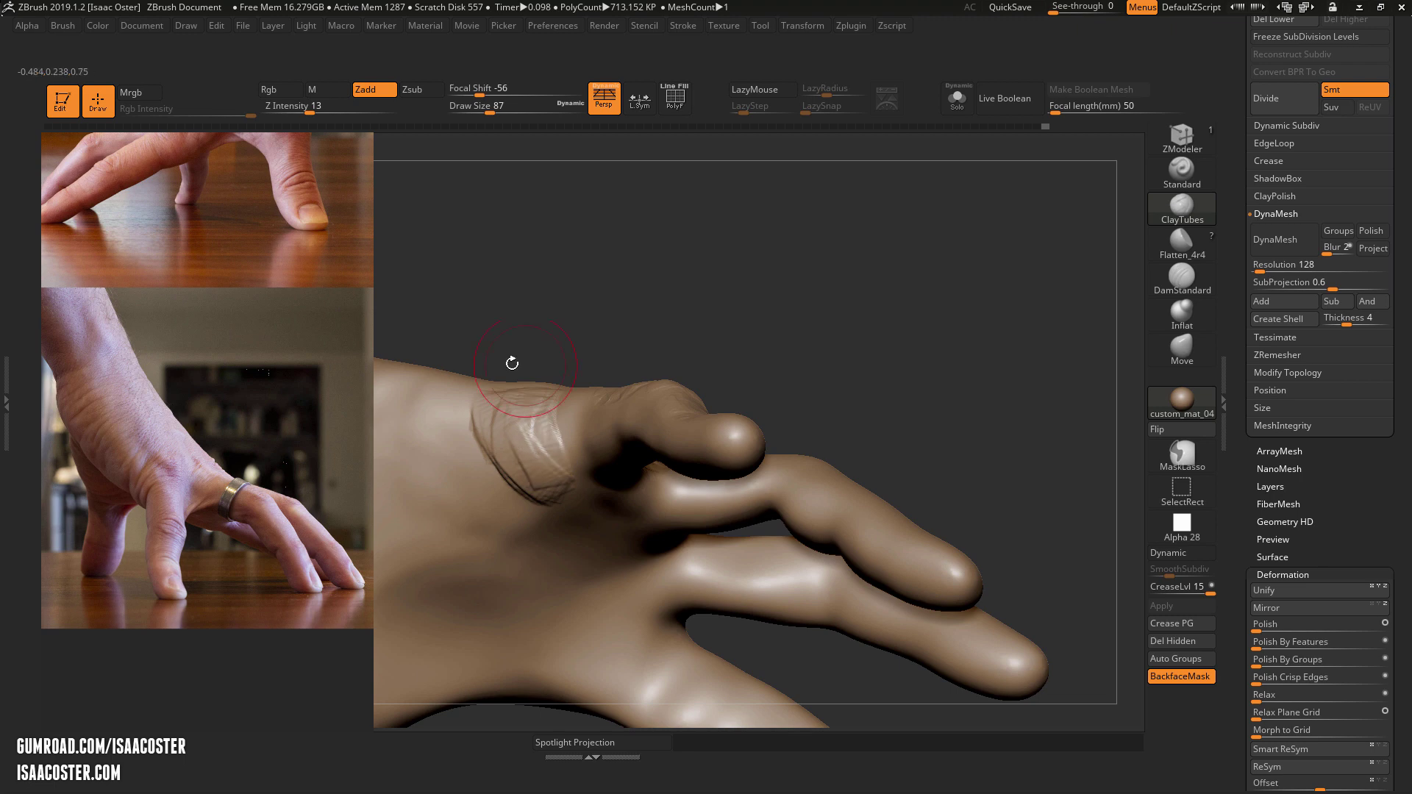
drag(646, 258, 549, 254)
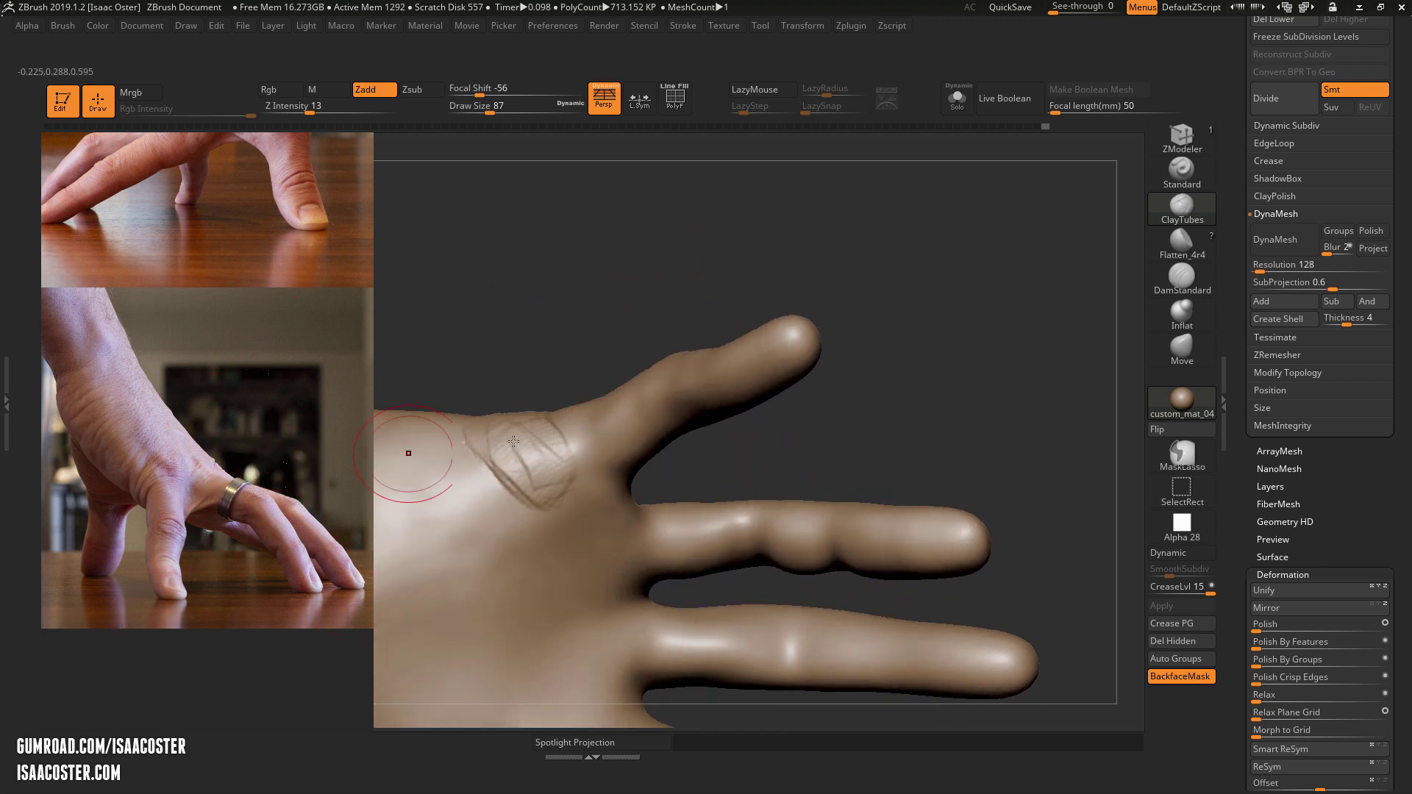
drag(521, 347, 519, 309)
mouse_move(711, 474)
mouse_down()
mouse_move(749, 464)
mouse_move(725, 454)
mouse_up()
Step: Refine the little finger's knuckle and base segment with ClayTubes at draw size 65
mouse_move(638, 439)
right_down()
mouse_move(596, 543)
mouse_move(573, 557)
mouse_move(599, 548)
mouse_move(643, 464)
mouse_move(634, 400)
right_up()
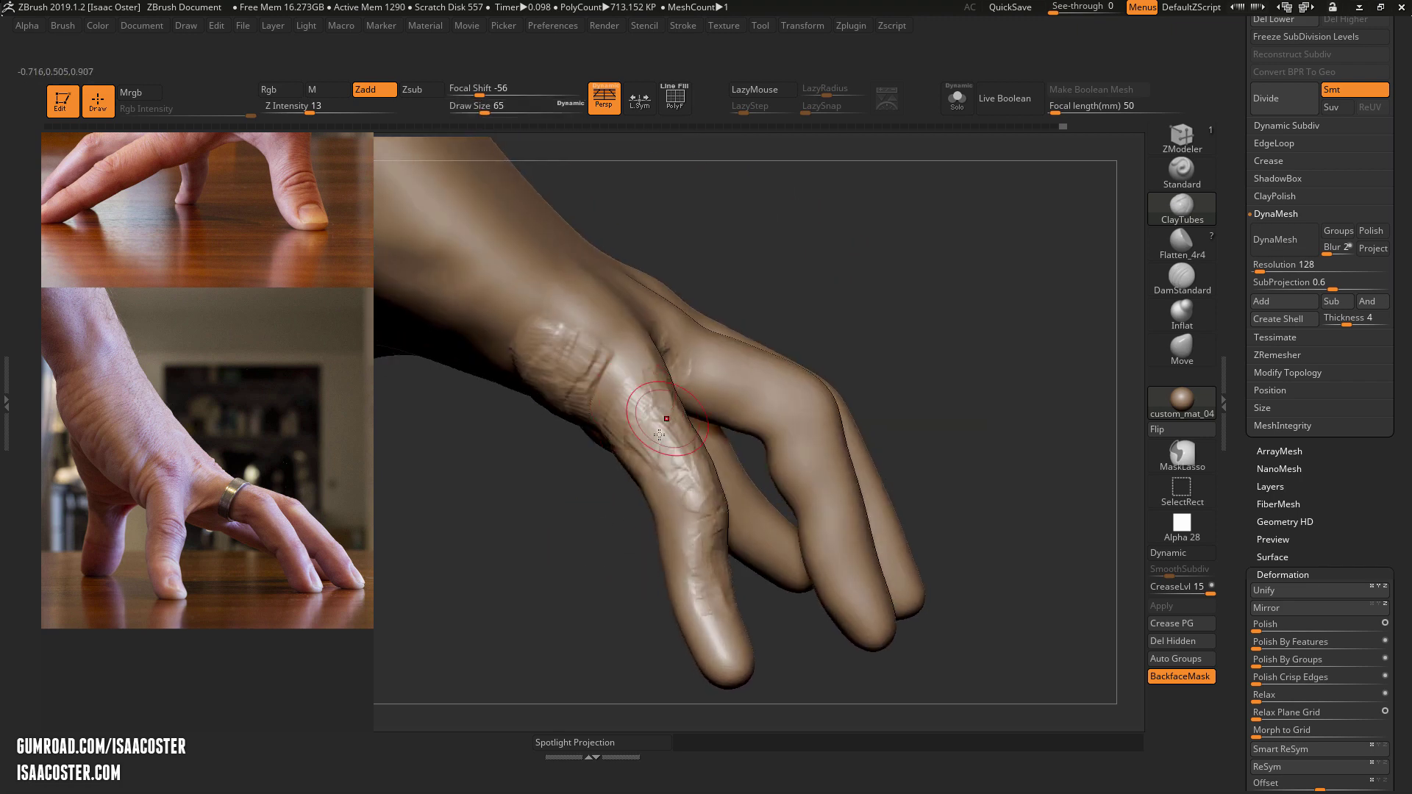
mouse_move(685, 472)
right_down()
mouse_move(647, 443)
mouse_move(684, 453)
mouse_move(688, 371)
right_up()
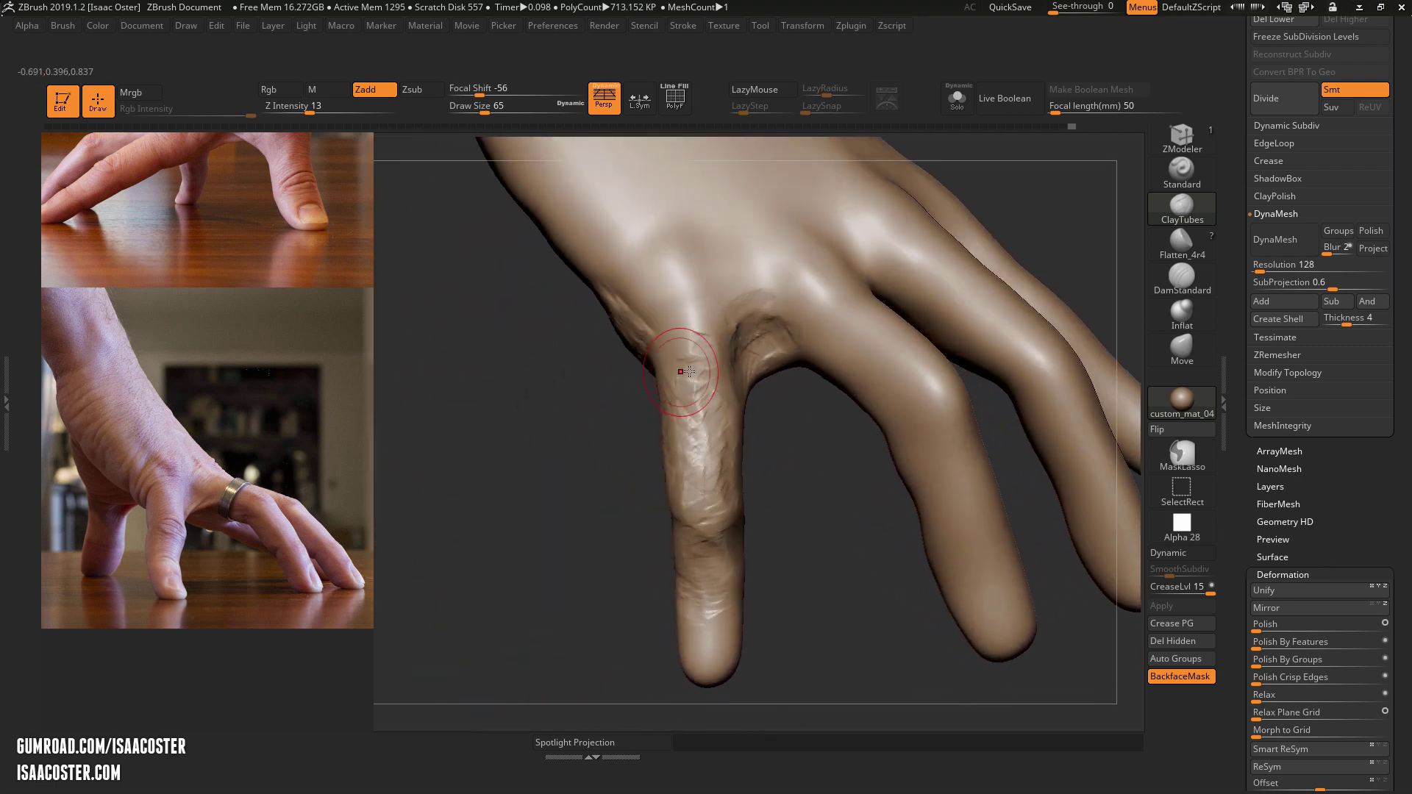
mouse_move(604, 459)
right_down()
mouse_move(689, 434)
mouse_move(725, 455)
right_up()
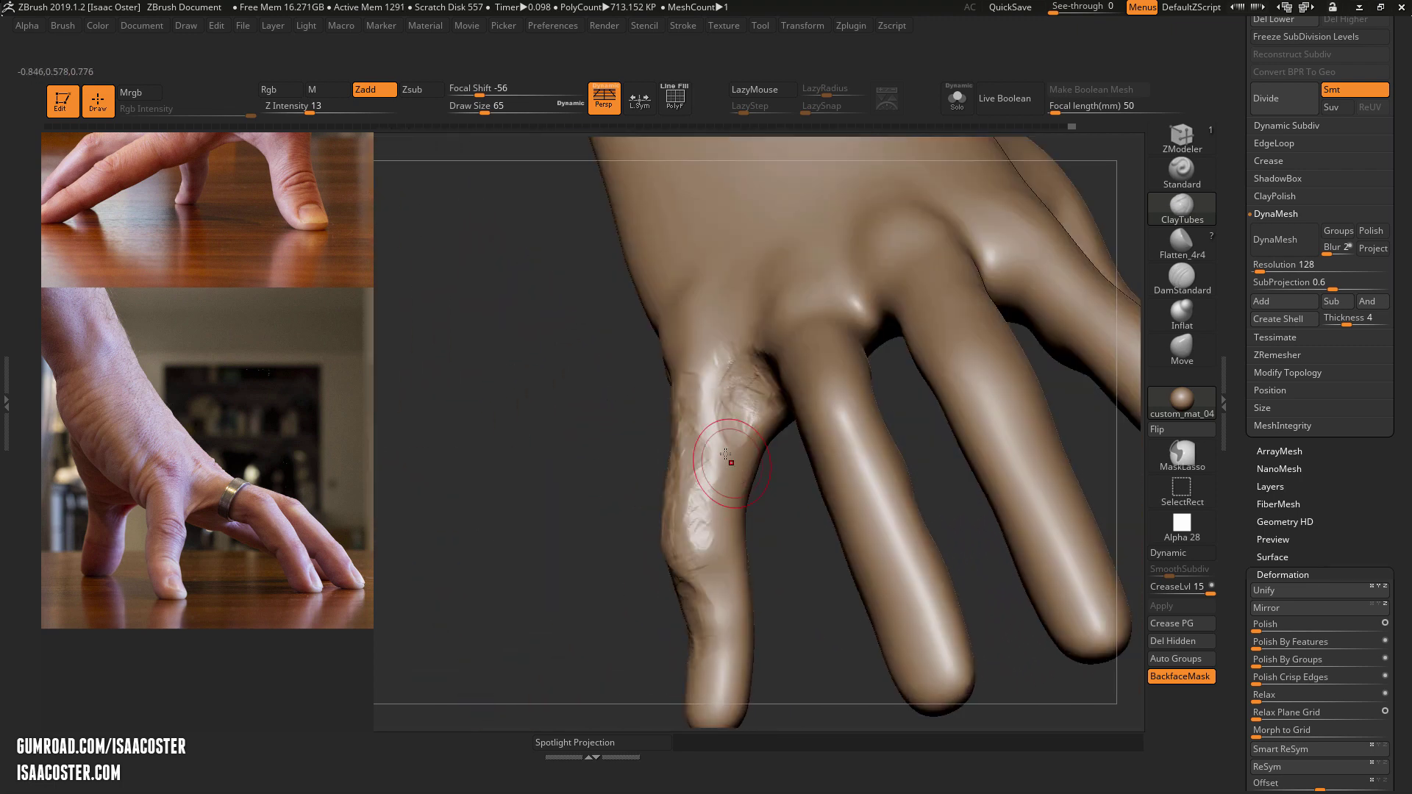
mouse_move(757, 532)
right_down()
mouse_move(766, 570)
mouse_move(736, 569)
right_up()
mouse_move(820, 529)
right_down()
mouse_move(768, 521)
mouse_move(769, 599)
mouse_move(808, 625)
right_up()
Step: Sculpt the little finger's end segment and tip with added and carved ClayTubes strokes, reducing the draw size to 39
key(bracketleft)
key(bracketleft)
key(bracketleft)
key(bracketleft)
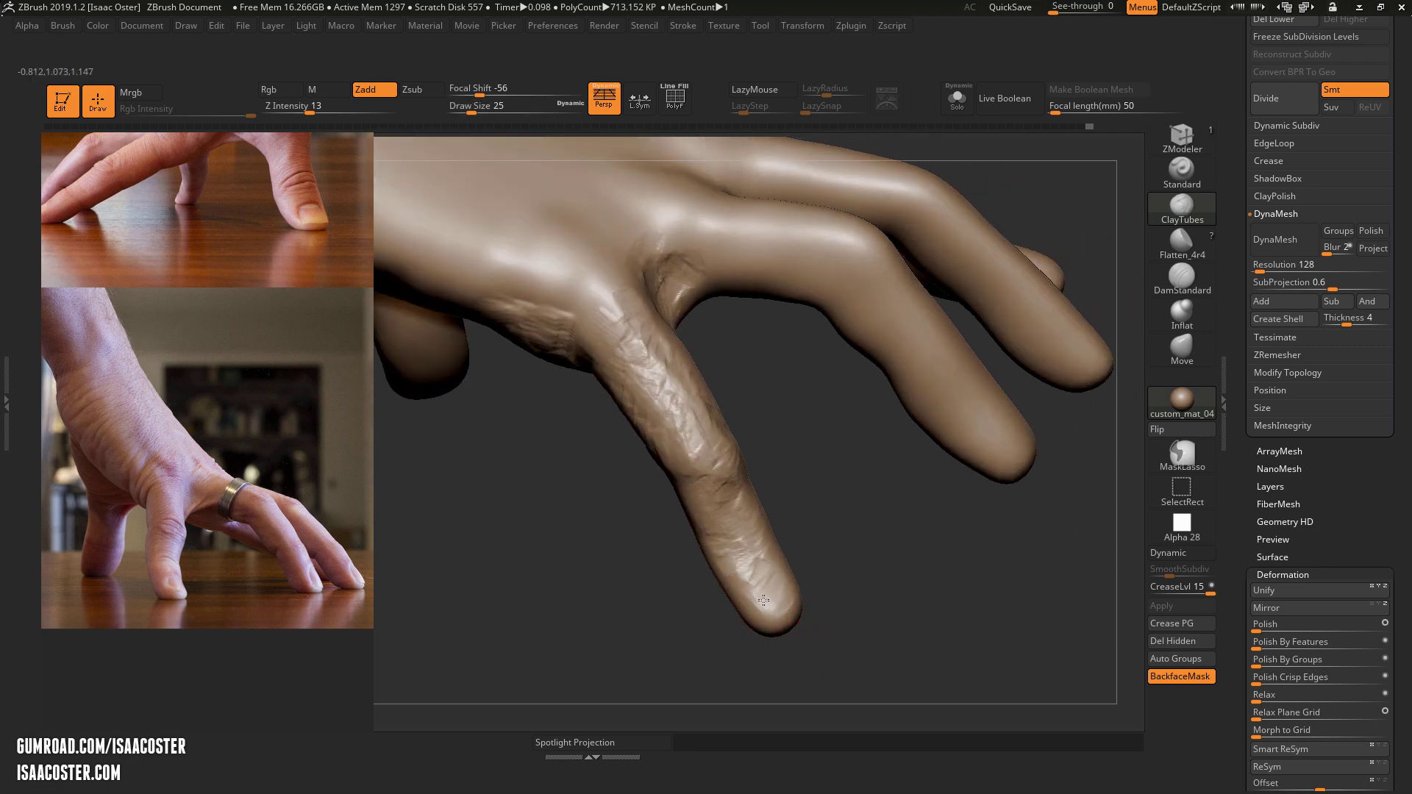
key(s)
mouse_move(763, 600)
mouse_down()
mouse_move(769, 610)
mouse_move(756, 586)
mouse_up()
alt+drag(732, 555, 739, 571)
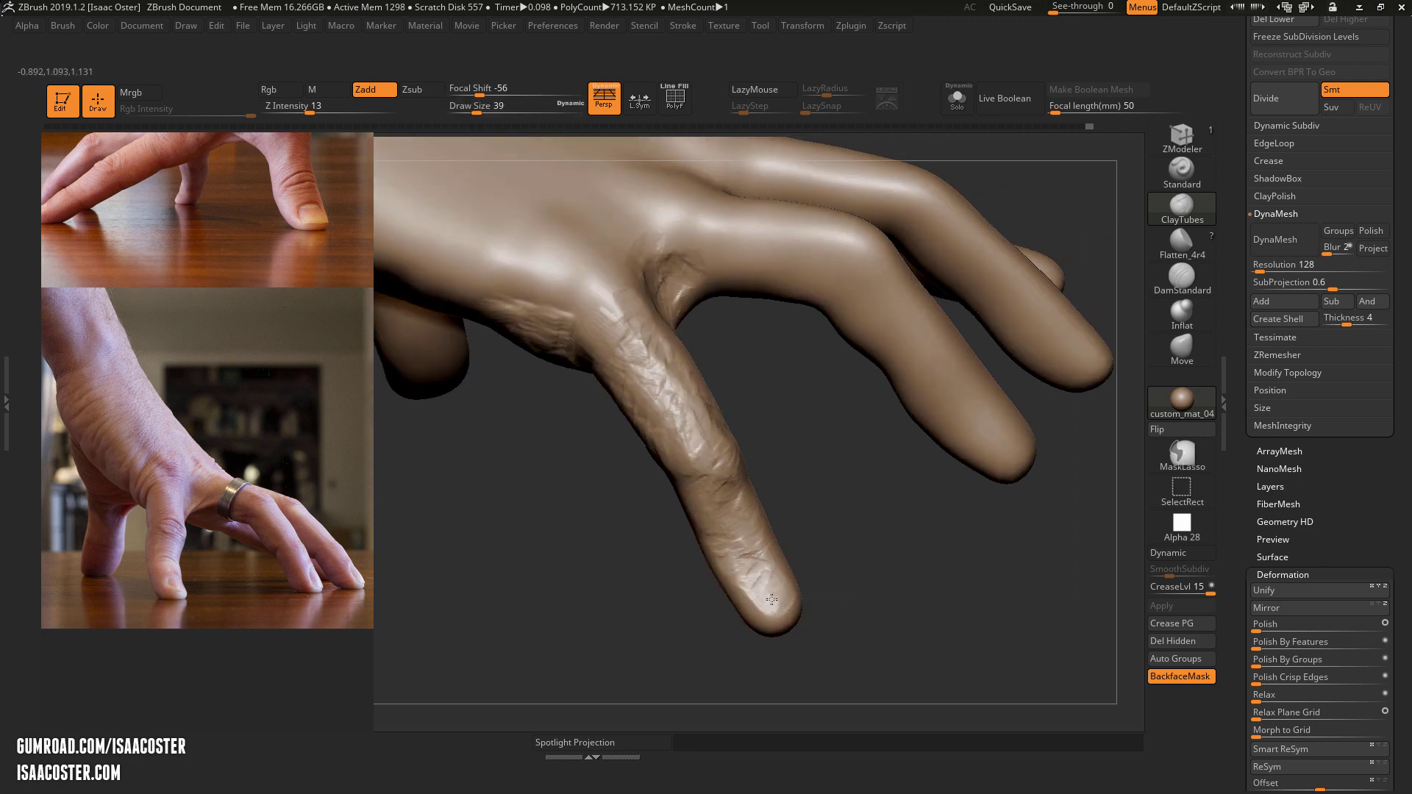
mouse_move(772, 599)
right_down()
mouse_move(775, 620)
mouse_move(759, 602)
right_up()
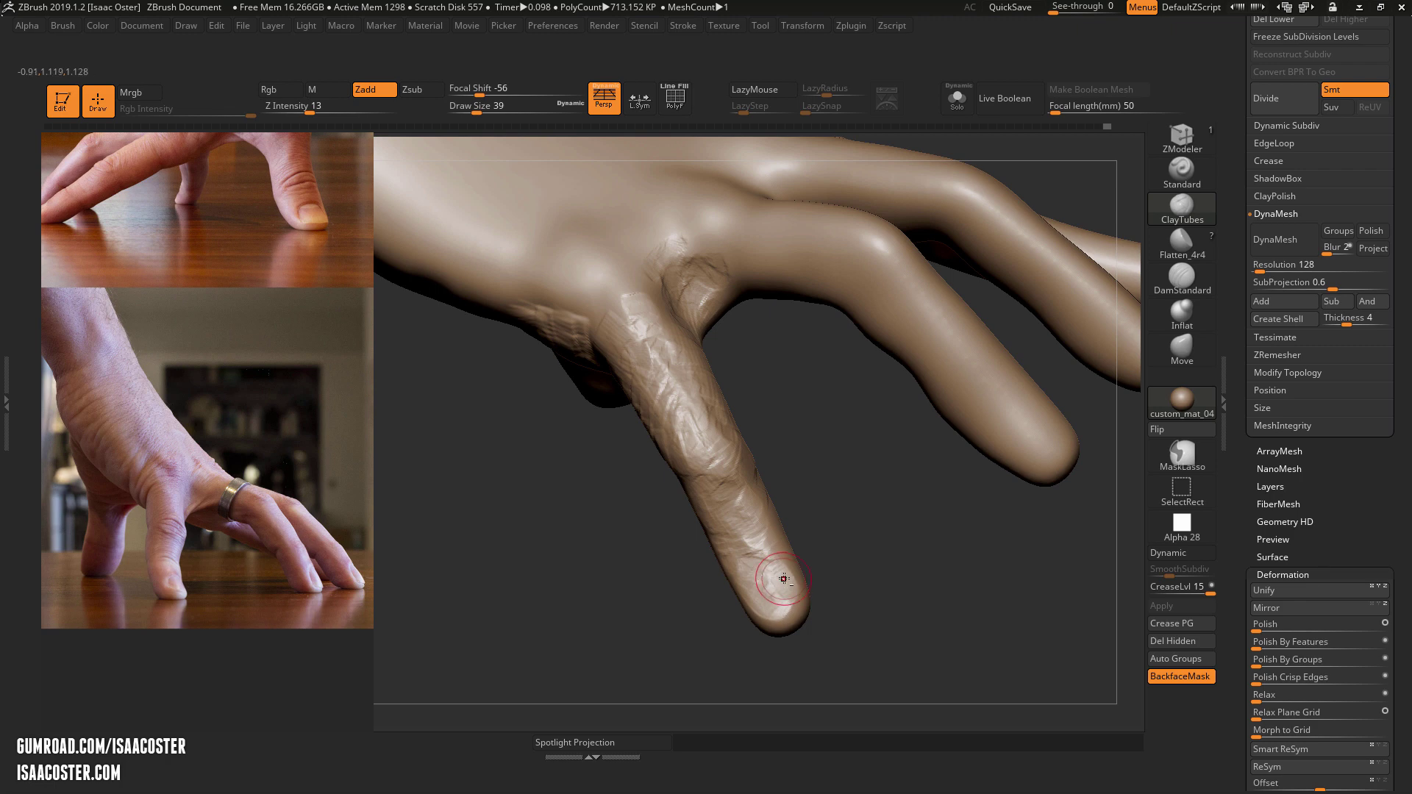
Step: Switch to the Move brush at draw size 280 and reposition the little finger from the back of the hand
mouse_move(850, 637)
right_down()
mouse_move(887, 573)
mouse_move(889, 561)
mouse_move(866, 586)
mouse_move(885, 545)
mouse_move(870, 546)
mouse_move(1024, 347)
mouse_move(988, 390)
mouse_move(946, 365)
mouse_move(1005, 372)
mouse_move(693, 419)
mouse_move(995, 540)
mouse_move(1043, 354)
right_up()
click(1183, 347)
key(s)
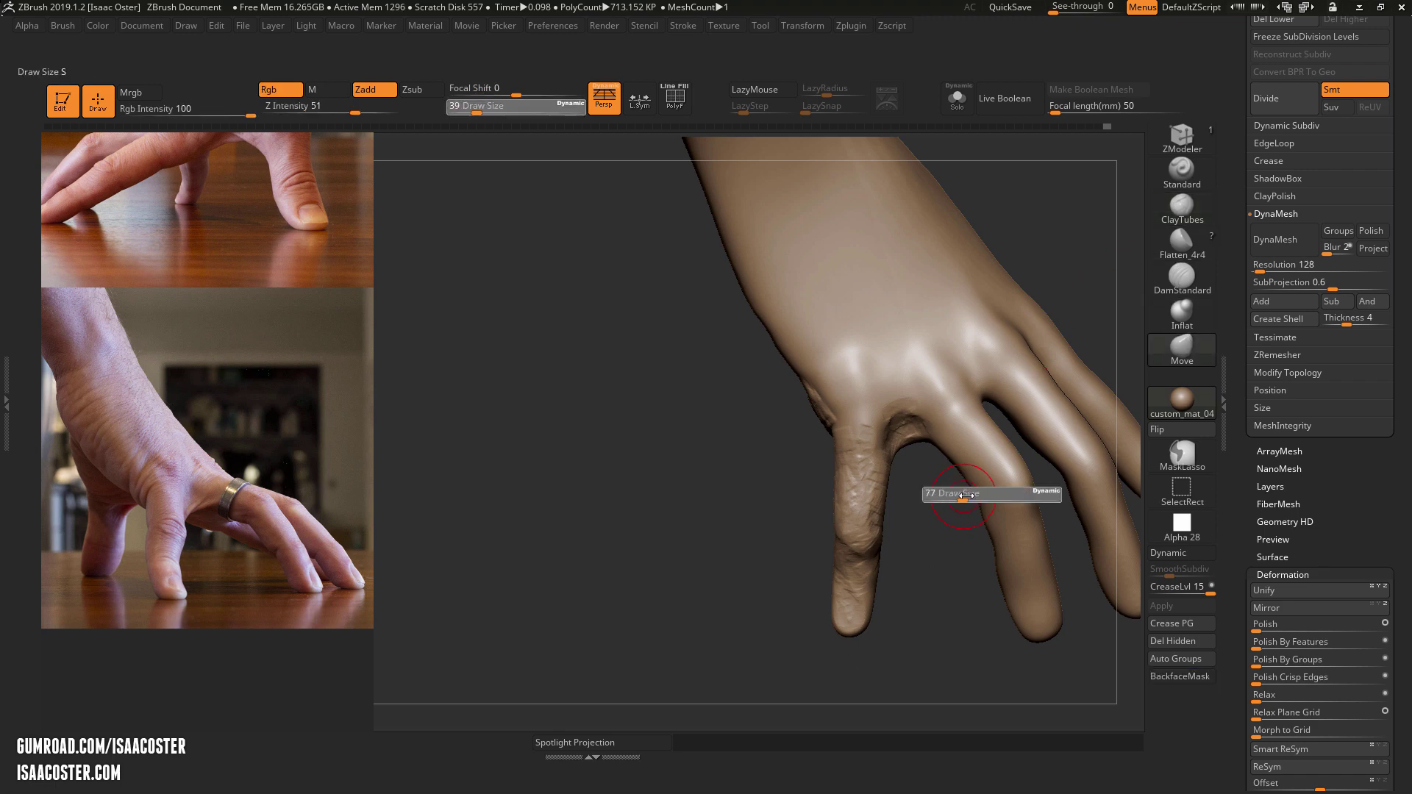
drag(983, 494, 995, 491)
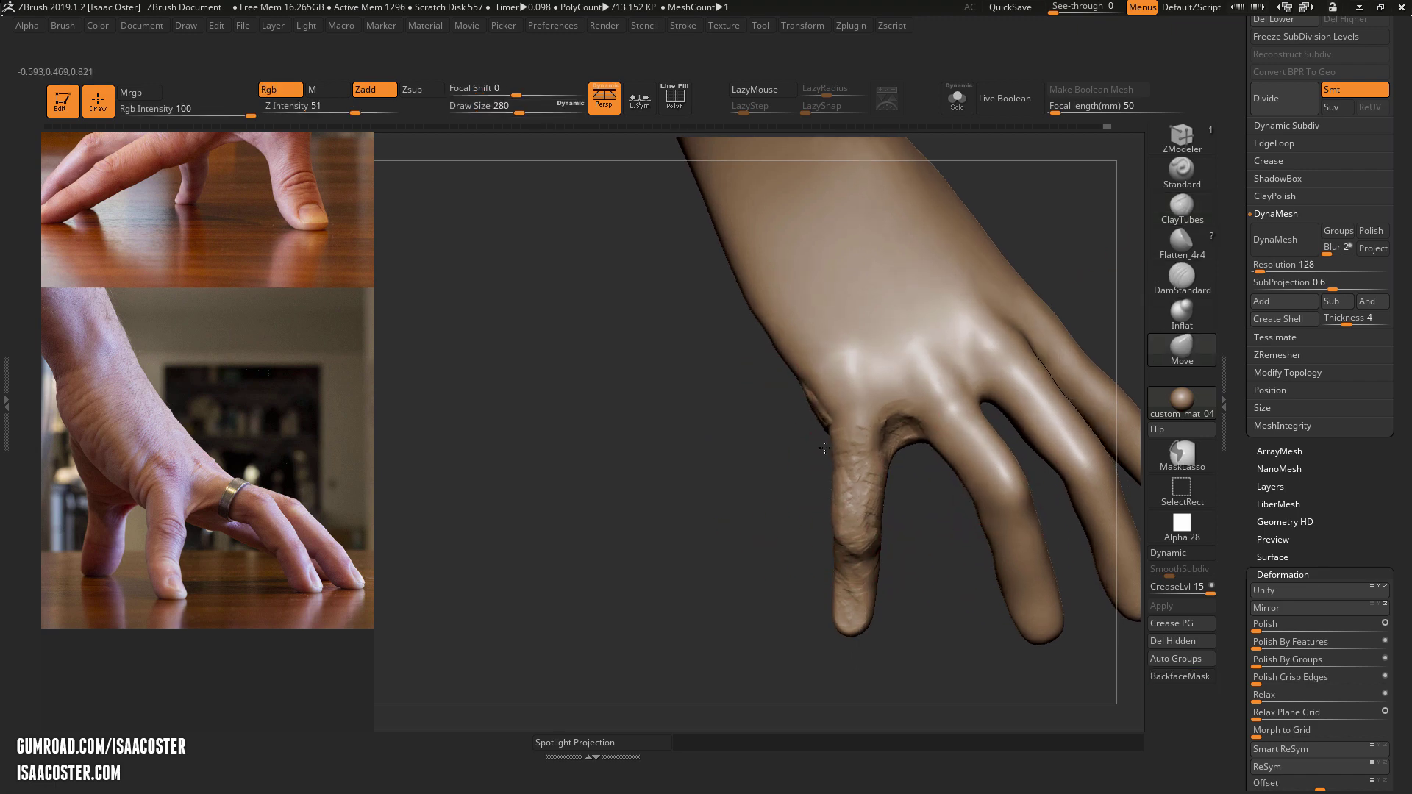
drag(830, 438, 823, 434)
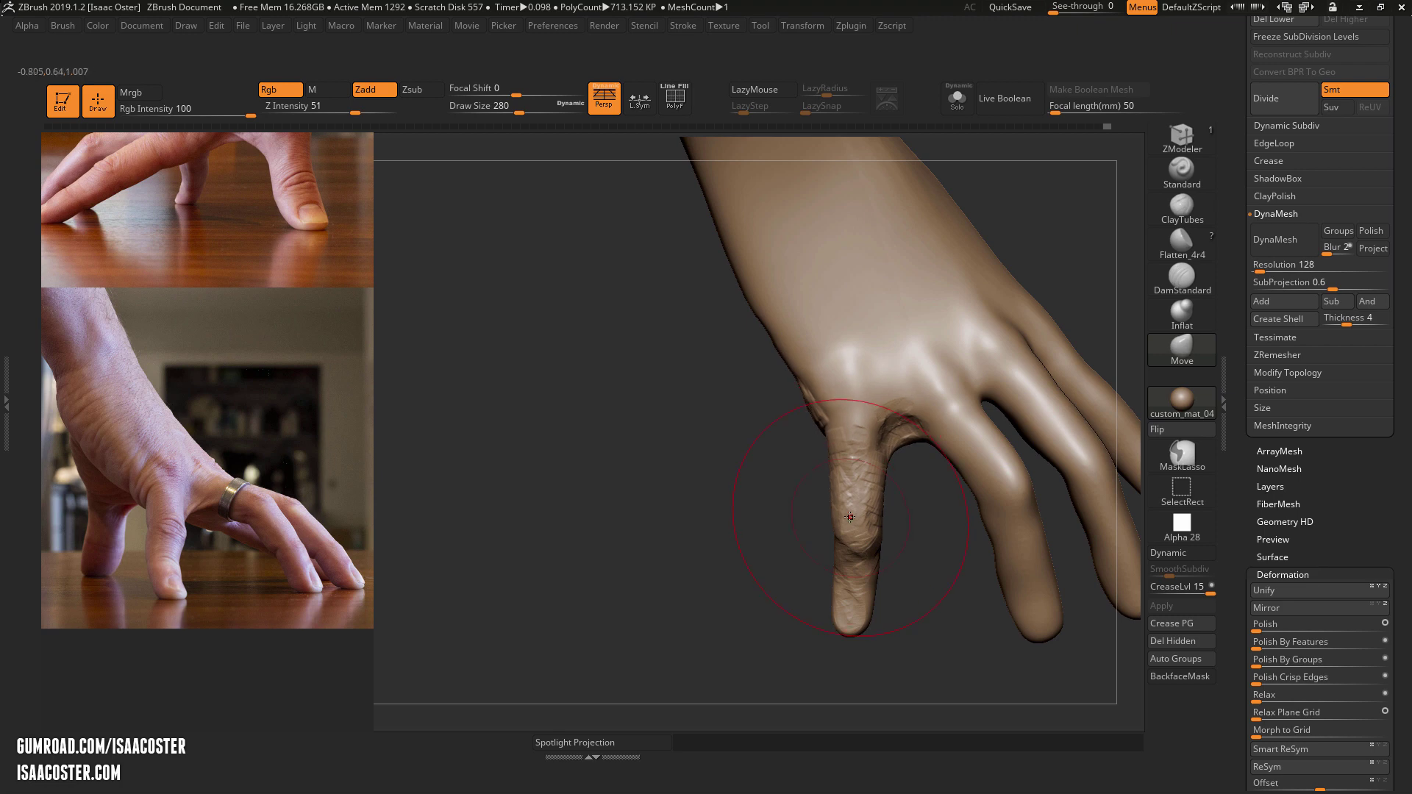
drag(847, 515, 841, 512)
drag(900, 552, 813, 594)
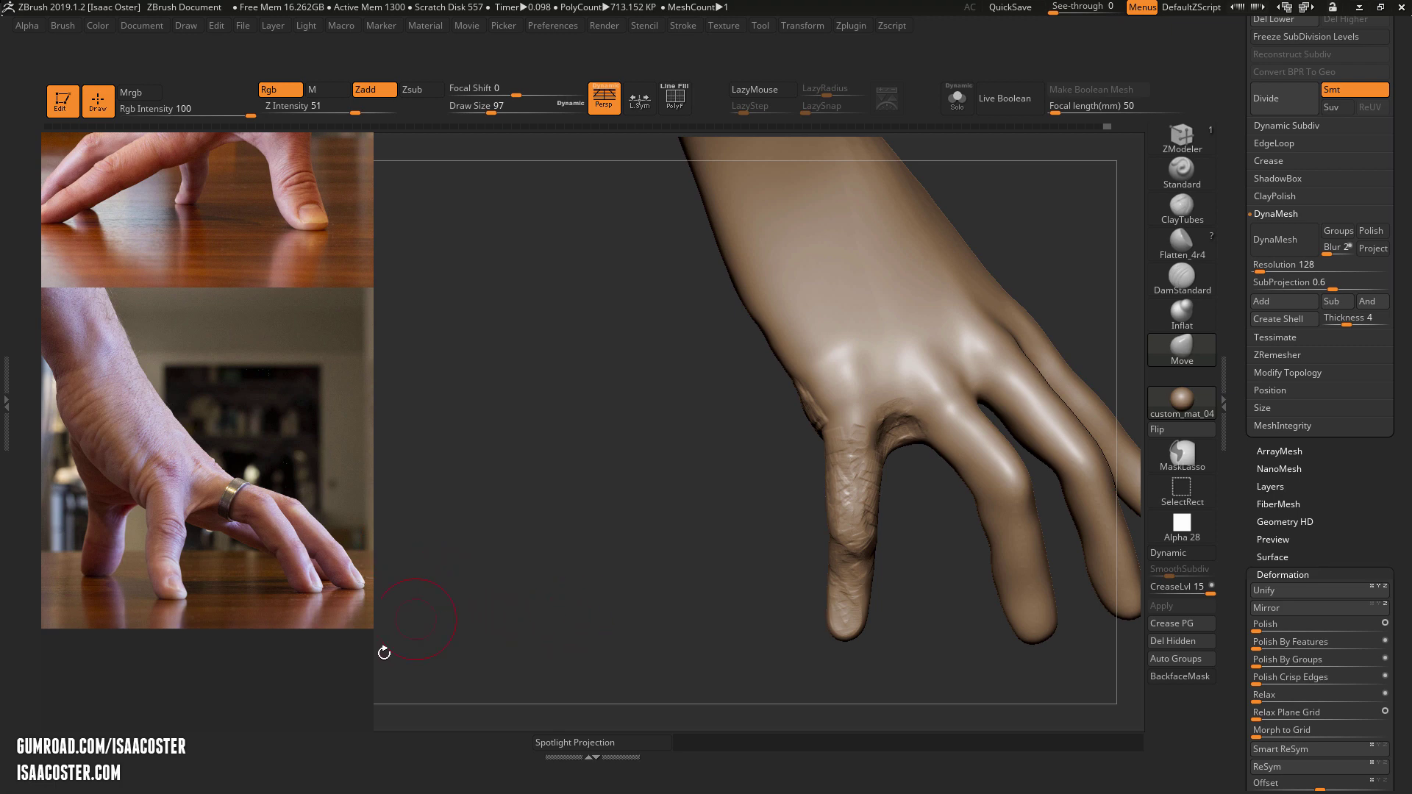
Step: Rescale and reposition the SpotLight reference images so all five hand photos show beside the model
drag(600, 508, 595, 586)
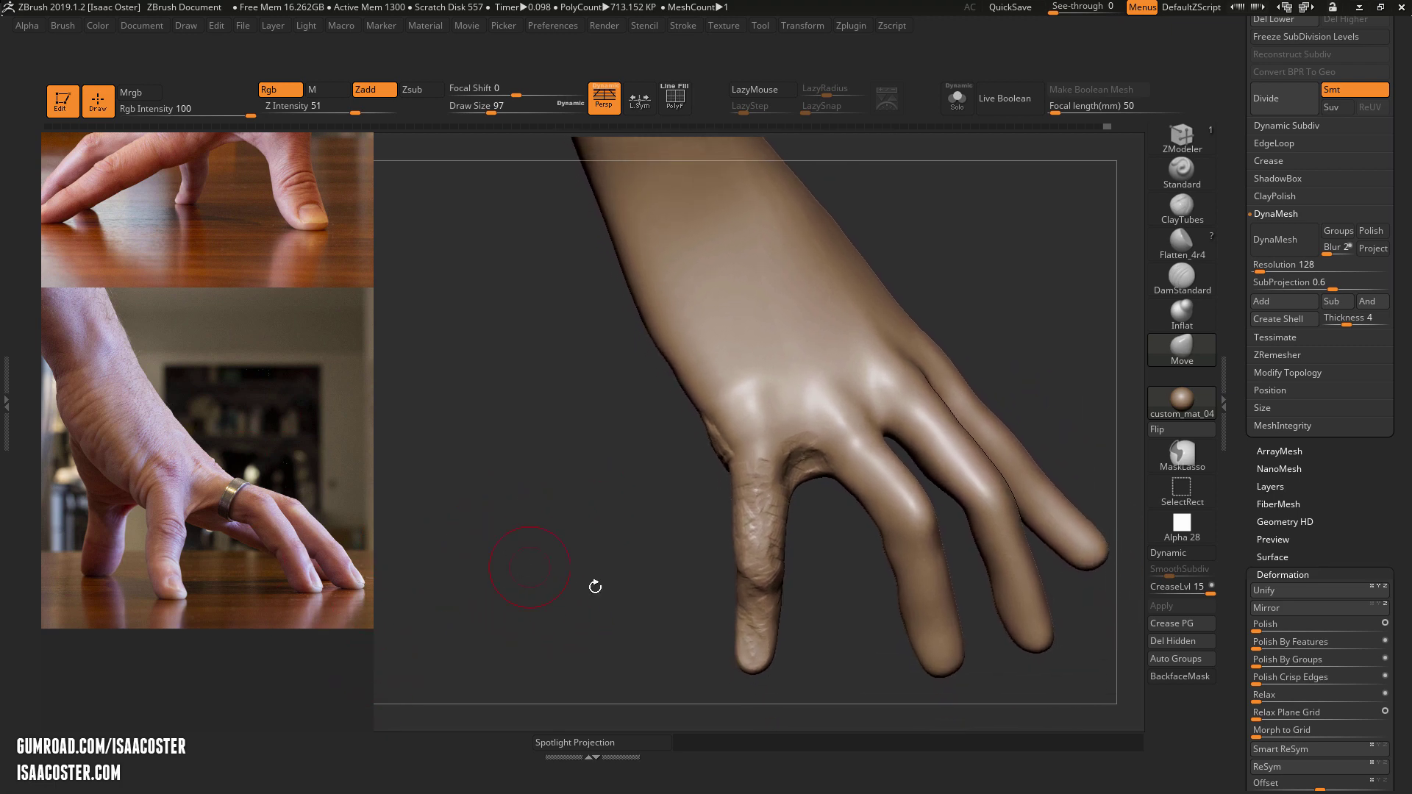
key(shift+z)
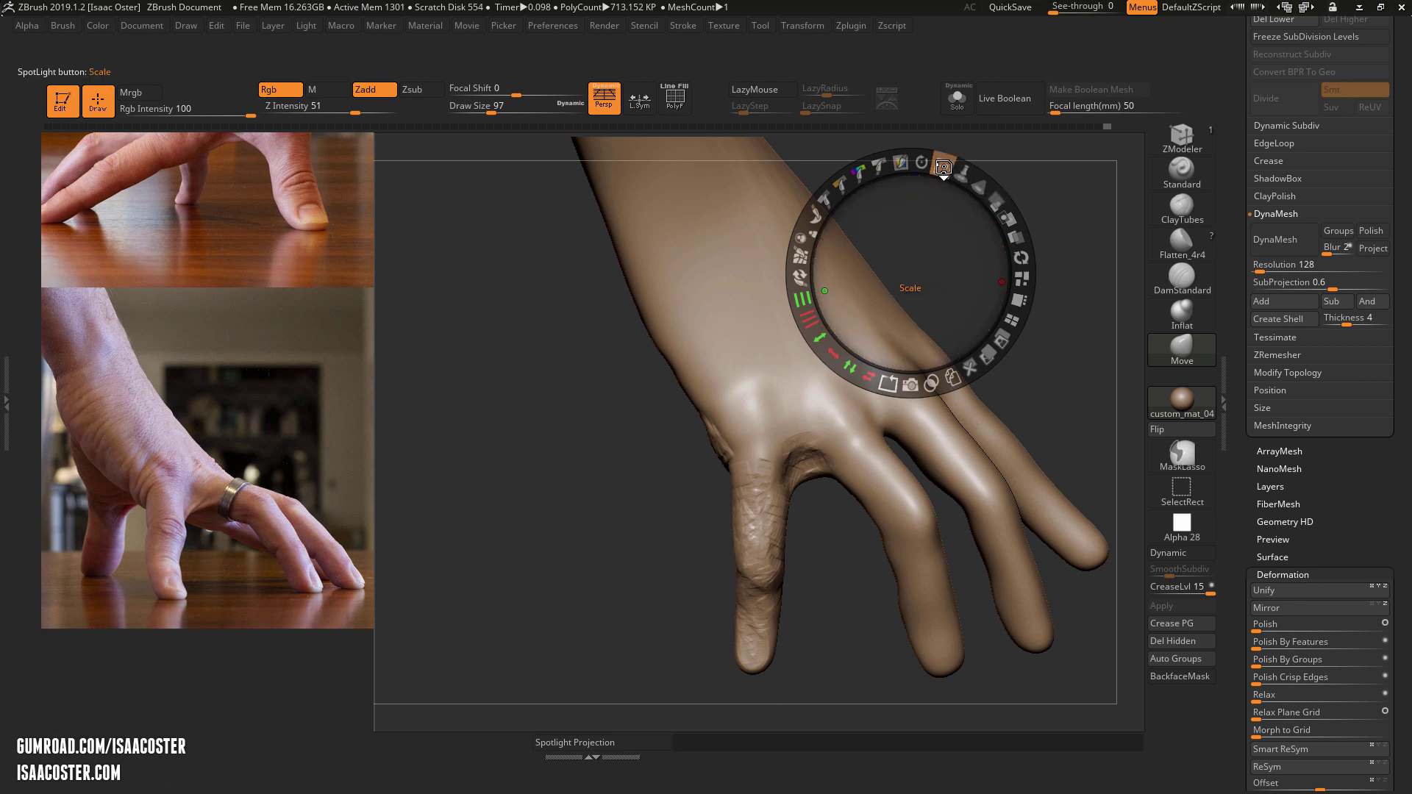
drag(942, 169, 928, 275)
drag(243, 557, 278, 532)
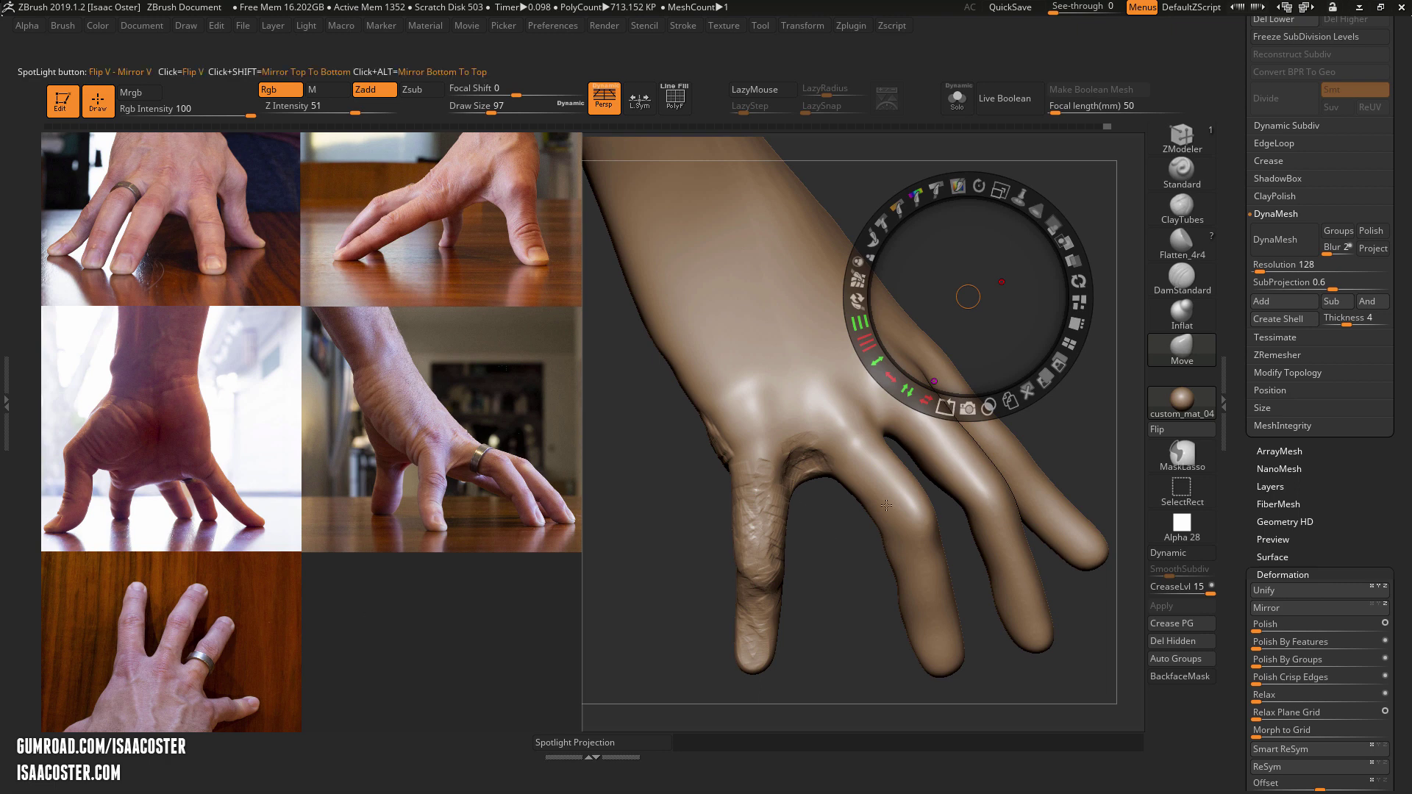
key(z)
Step: Pull the little fingertip outward with the Move brush at draw size 293 to match the front-view reference photo
drag(1027, 311, 658, 269)
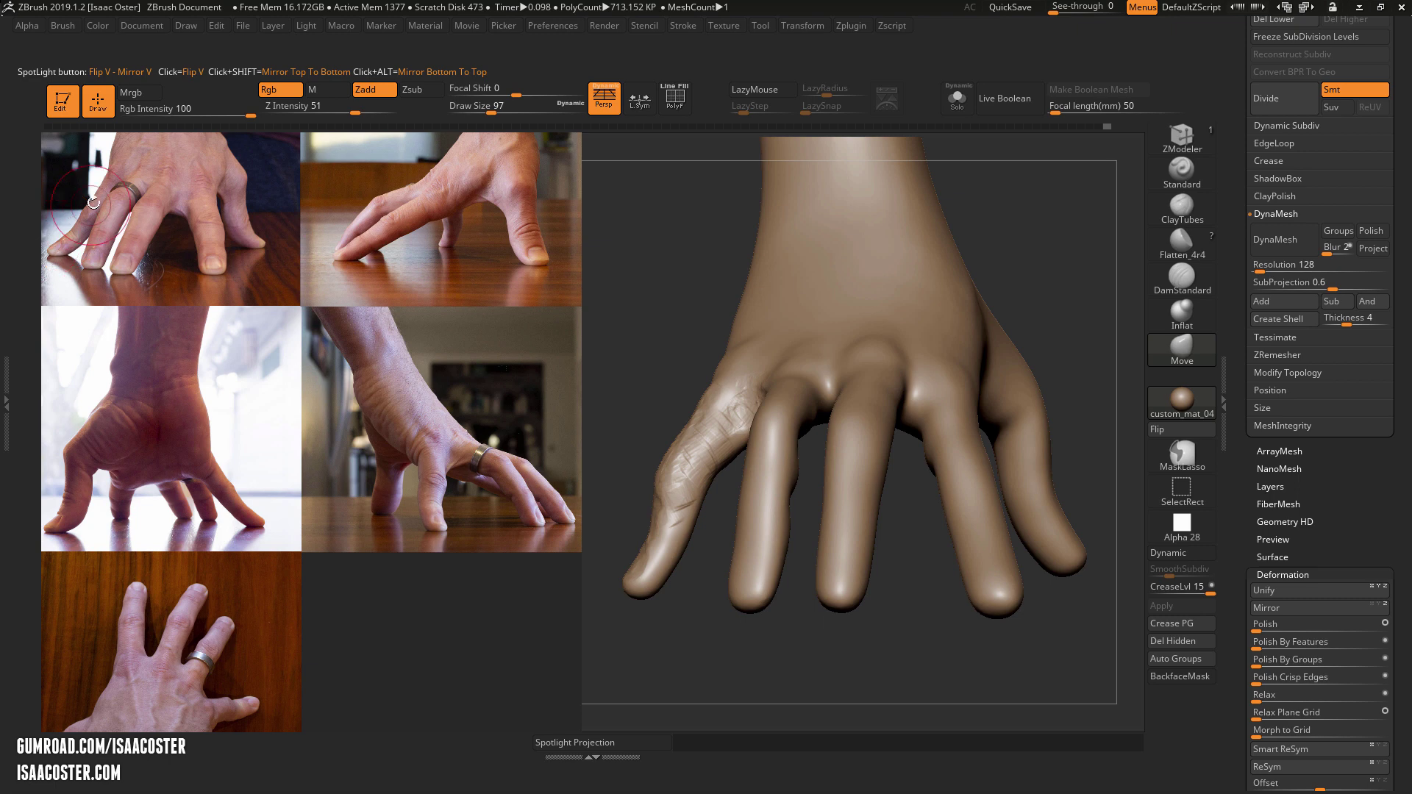
key(s)
drag(702, 547, 712, 546)
alt+drag(710, 639, 731, 634)
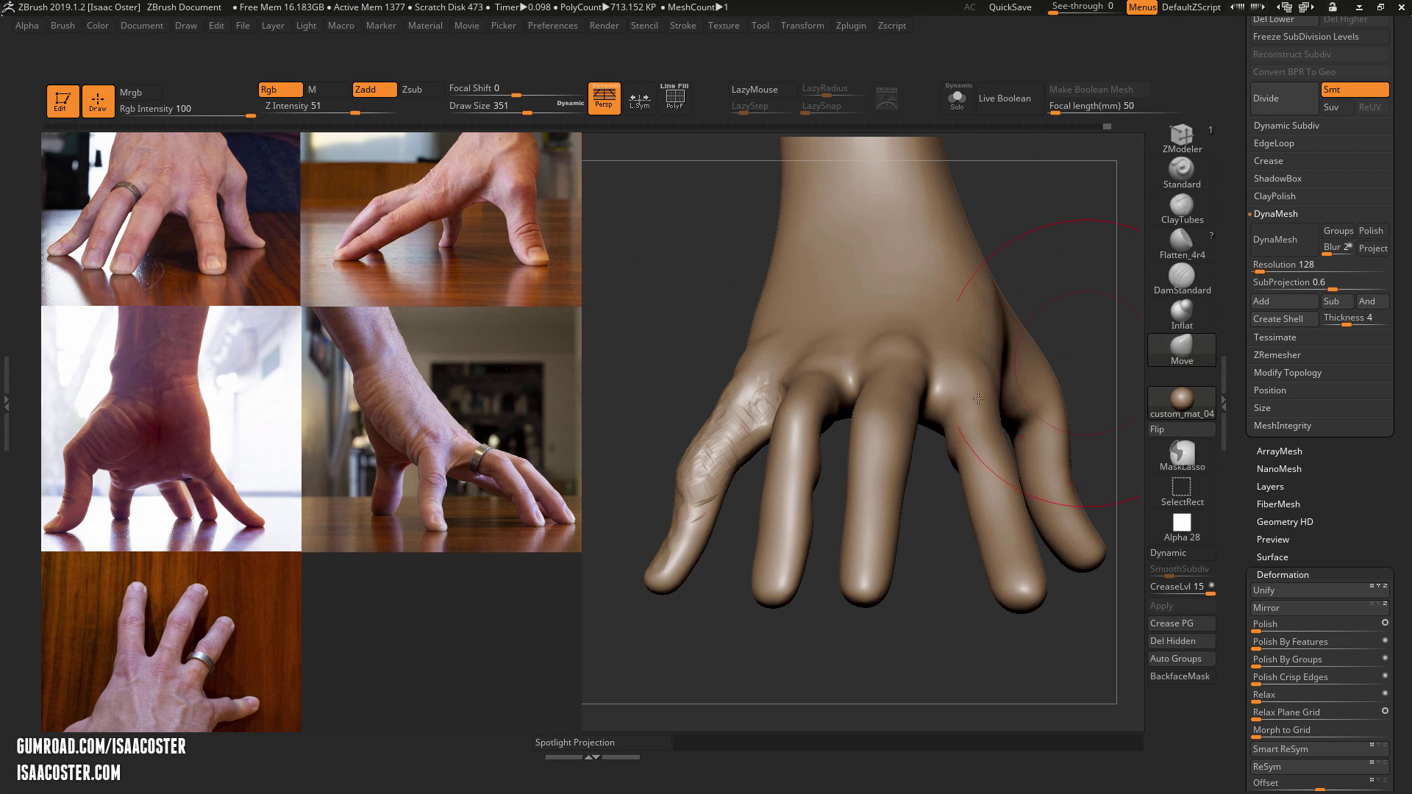
key(s)
drag(674, 567, 686, 566)
key(s)
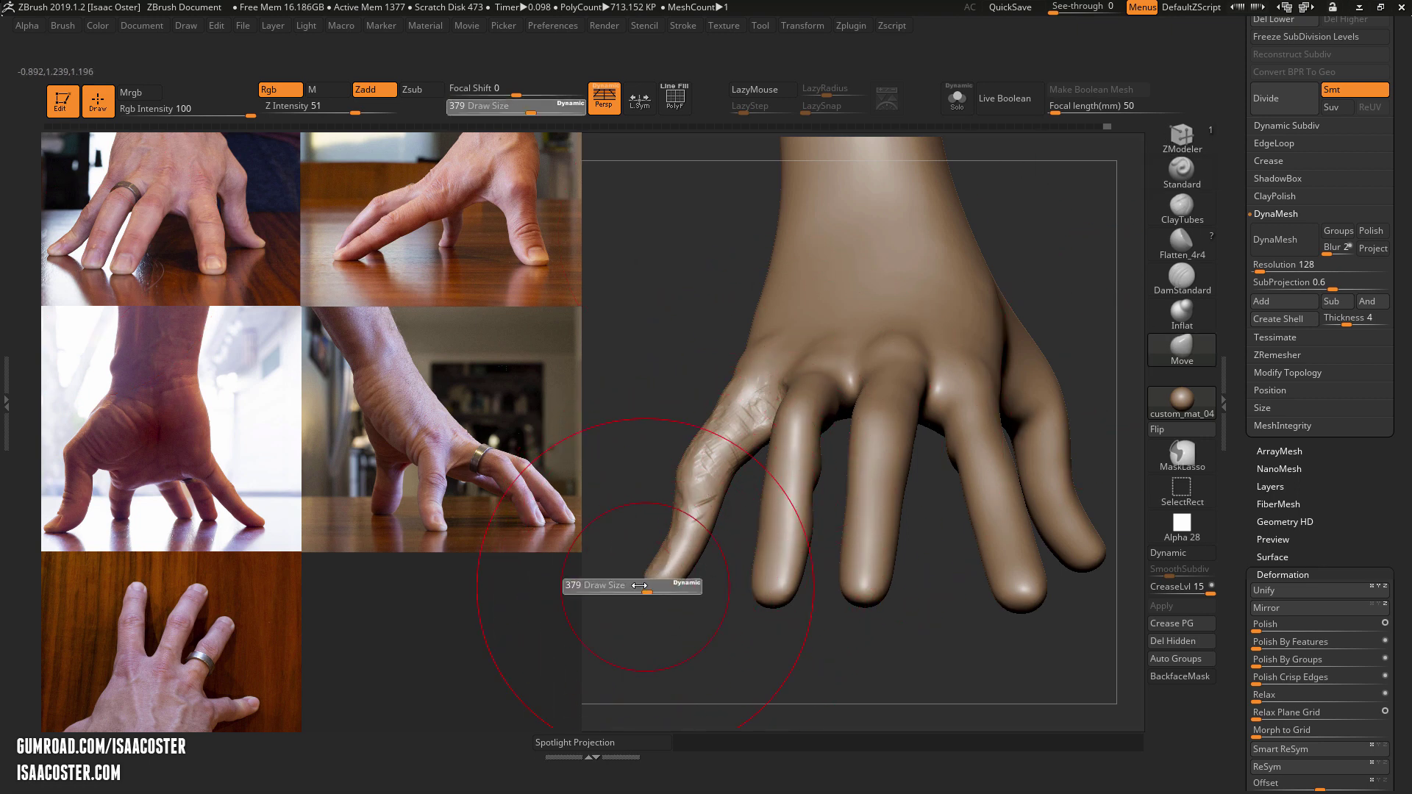
drag(651, 587, 638, 586)
mouse_move(662, 651)
mouse_down()
mouse_move(632, 647)
mouse_move(665, 647)
mouse_up()
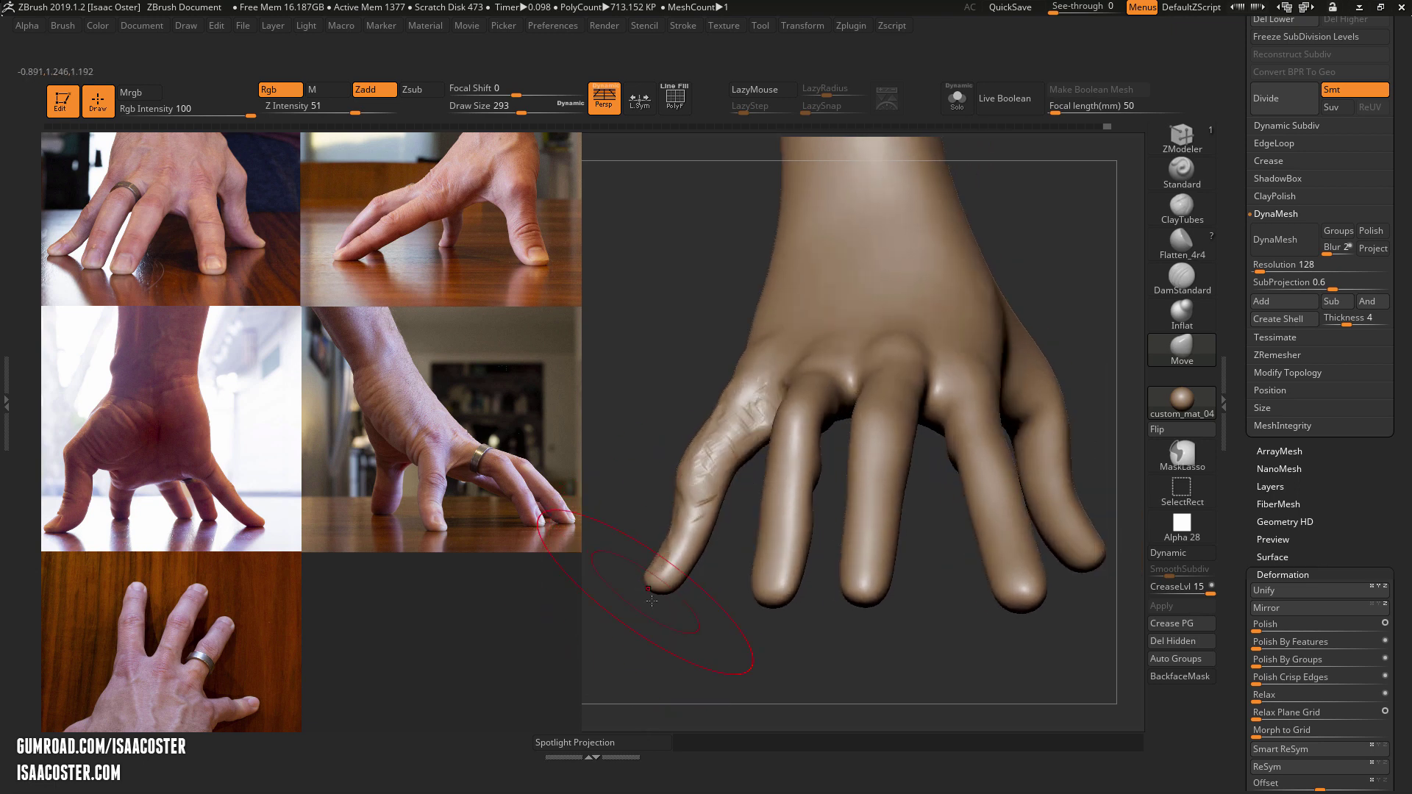
mouse_move(655, 586)
mouse_down()
mouse_move(626, 579)
mouse_move(638, 540)
mouse_up()
Step: Adjust the little finger's outer contour toward the knuckle with the Move brush at draw size 136
key(s)
drag(672, 506, 672, 503)
key(s)
drag(677, 482, 664, 482)
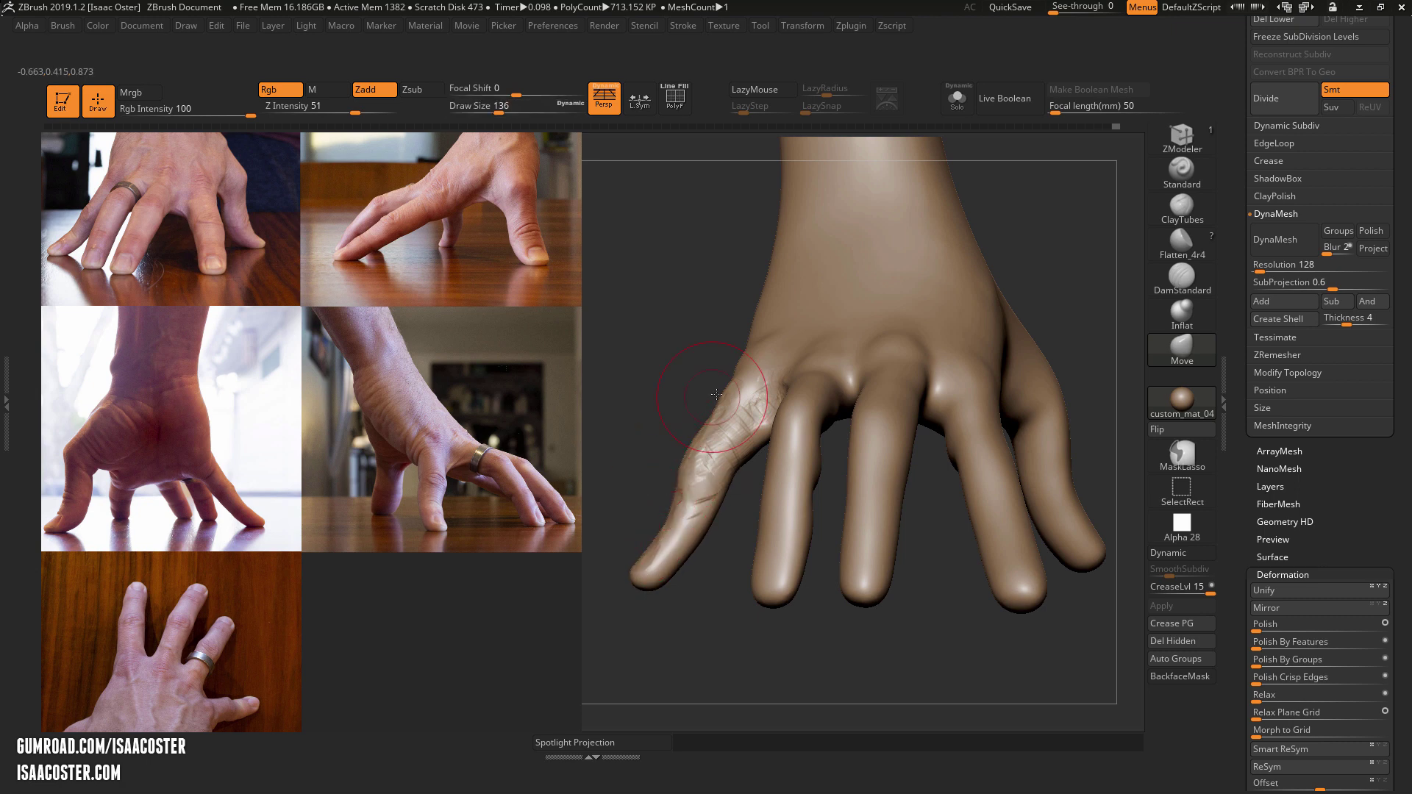
key(s)
mouse_move(742, 381)
mouse_down()
mouse_move(715, 381)
mouse_move(727, 389)
mouse_up()
key(s)
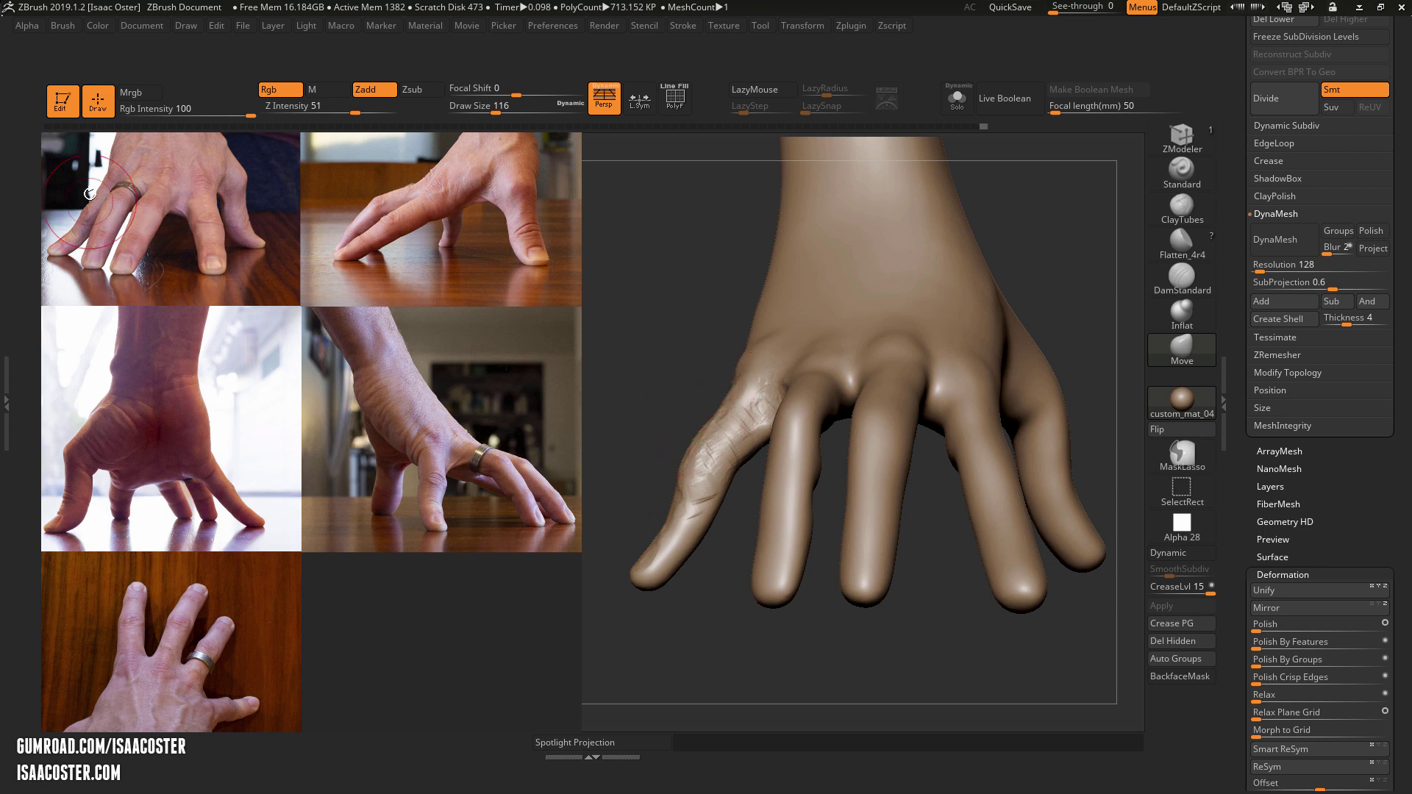
Step: Reshape the little finger's middle section with the Move brush at draw size 257, following the front-view reference
key(s)
mouse_move(717, 425)
mouse_down()
mouse_move(691, 454)
mouse_move(717, 466)
mouse_up()
key(s)
key(s)
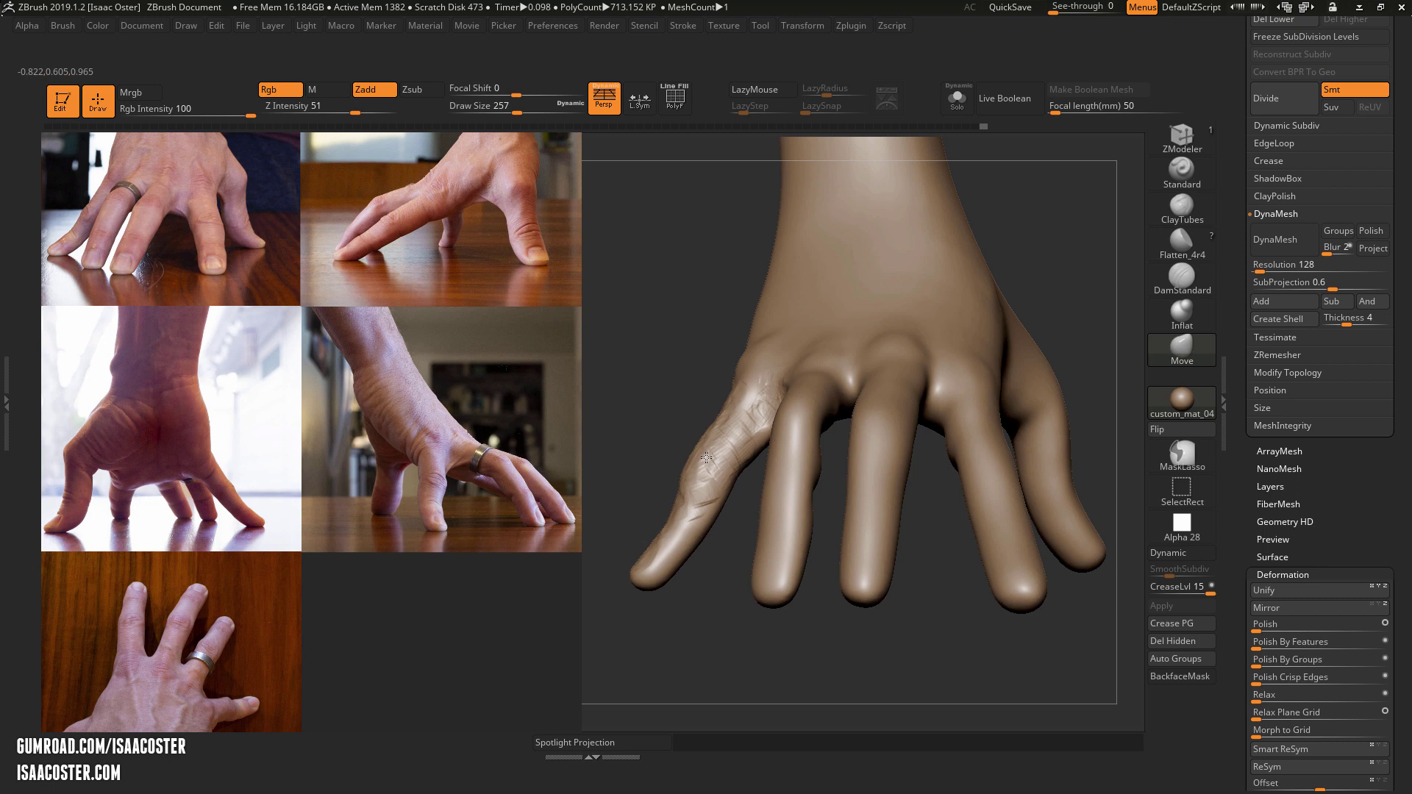
key(s)
drag(677, 484, 688, 483)
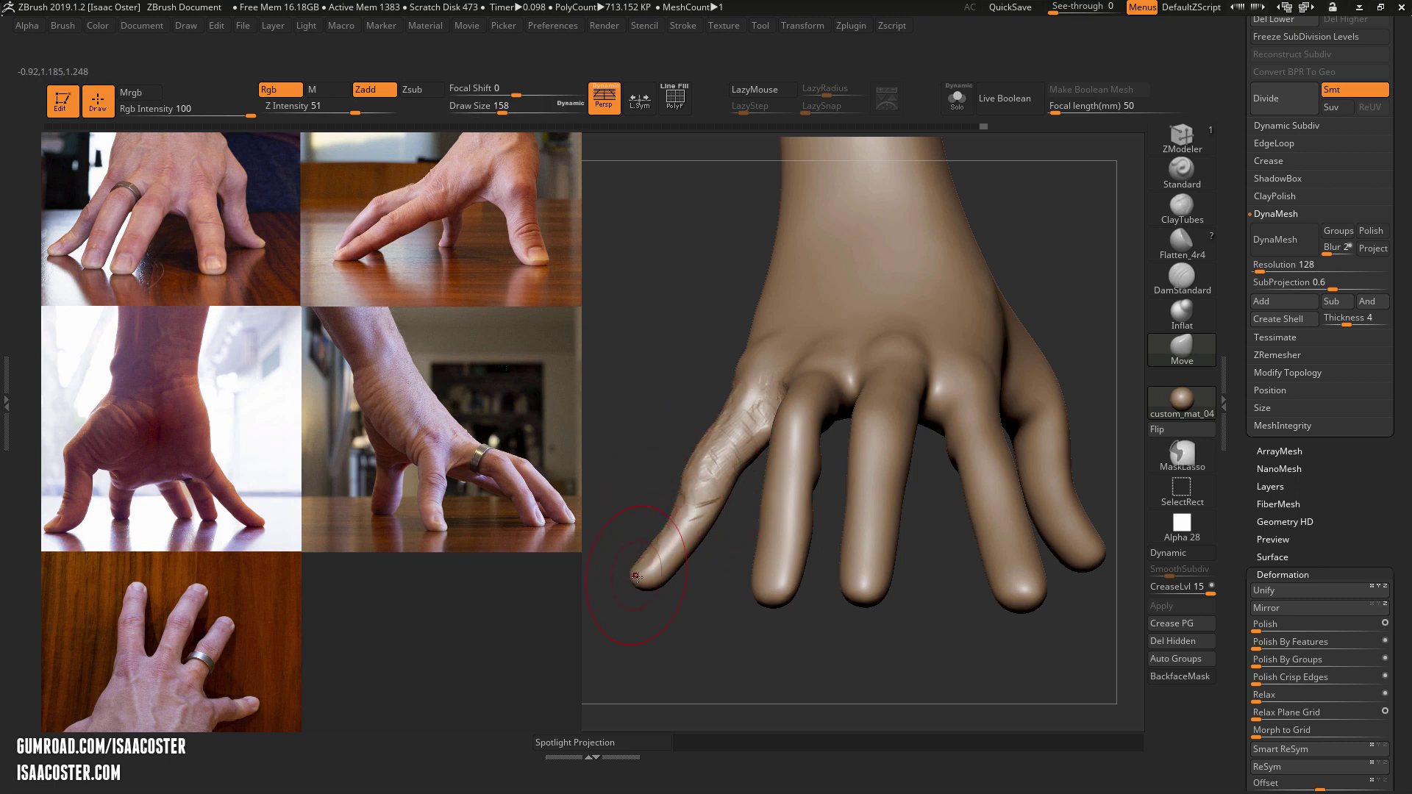
Step: Adjust the little fingertip and the inner side of the finger with the Move brush, enlarging the draw size to 223
key(s)
mouse_move(636, 577)
mouse_down()
mouse_move(650, 577)
mouse_move(629, 594)
mouse_up()
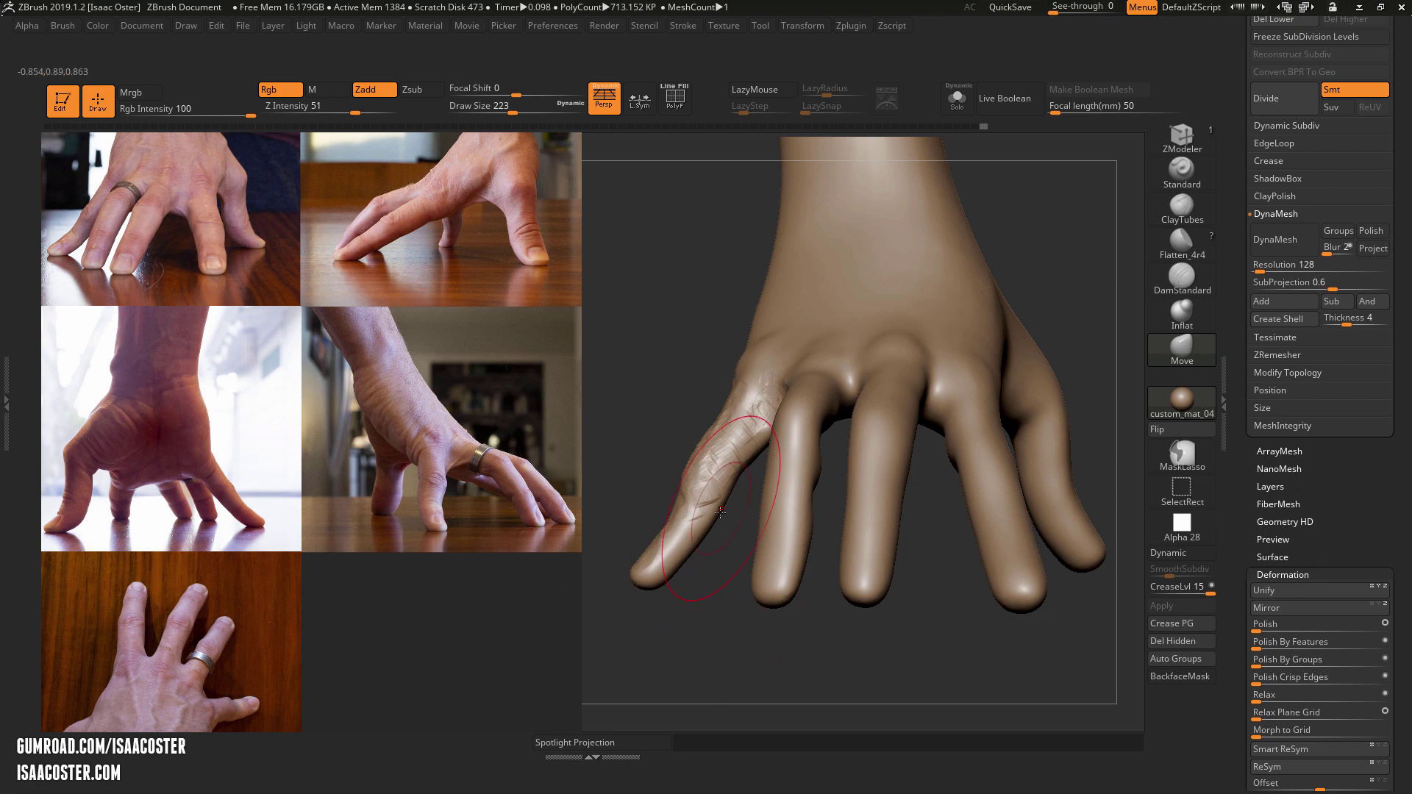
key(s)
drag(721, 512, 737, 513)
Step: Shape the little finger's end segment from the side with the Move brush at draw size 163
mouse_move(656, 316)
mouse_down()
mouse_move(1038, 264)
mouse_move(992, 236)
mouse_move(994, 250)
mouse_up()
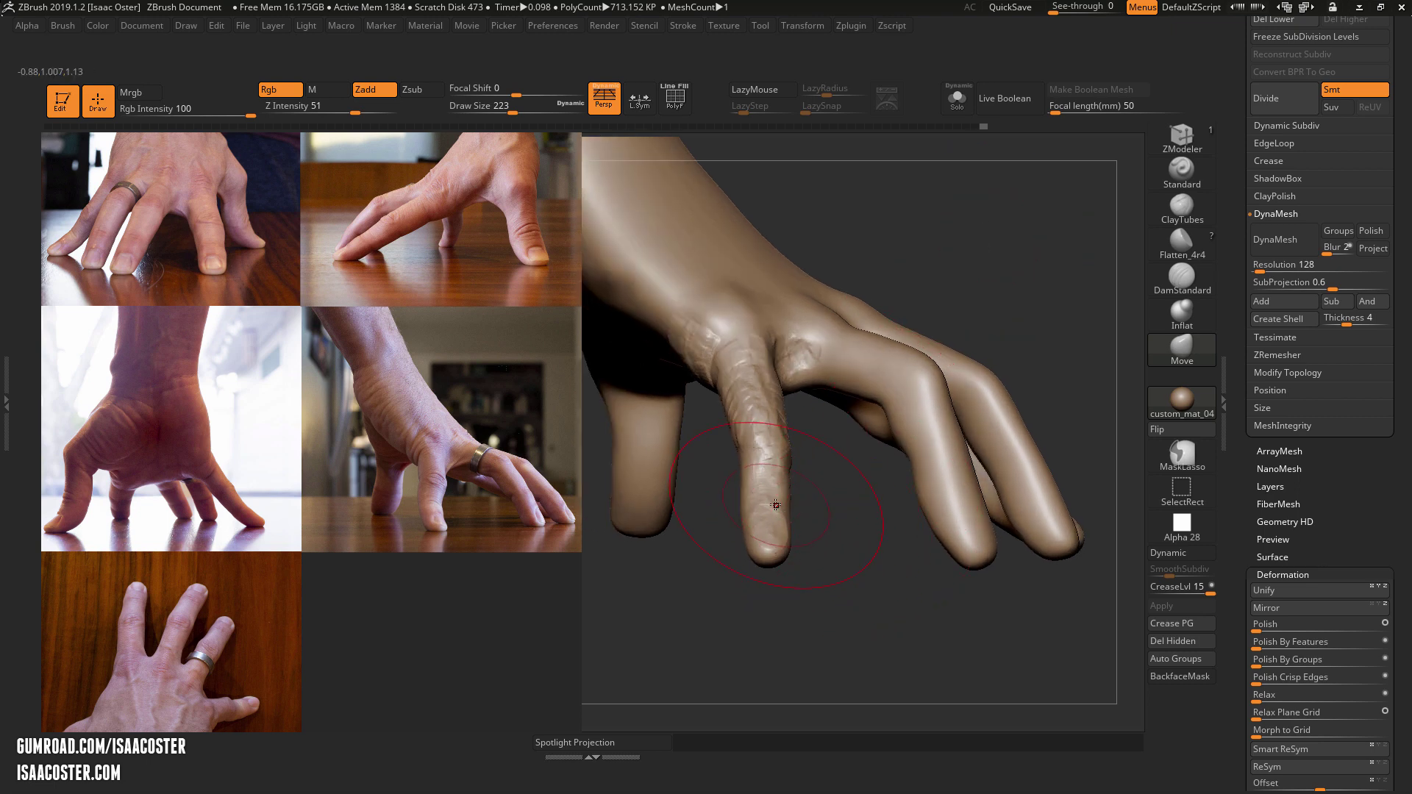
key(s)
drag(775, 505, 761, 512)
mouse_move(820, 516)
mouse_down()
mouse_move(702, 508)
mouse_move(886, 529)
mouse_up()
key(s)
drag(719, 491, 710, 492)
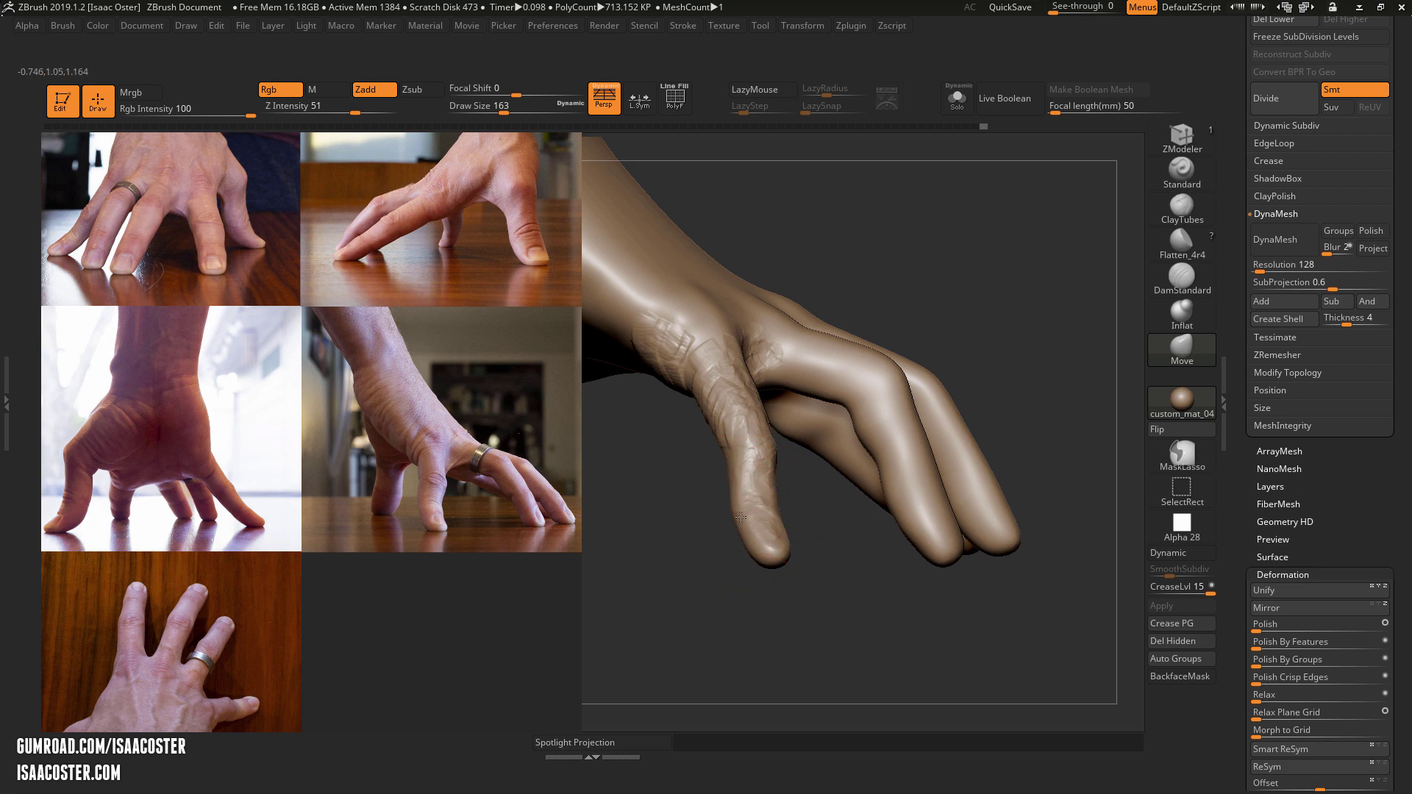
Step: Refine the bend at the little finger's outer joint from the side with the Move brush at draw size 158
key(s)
drag(783, 433, 758, 441)
key(s)
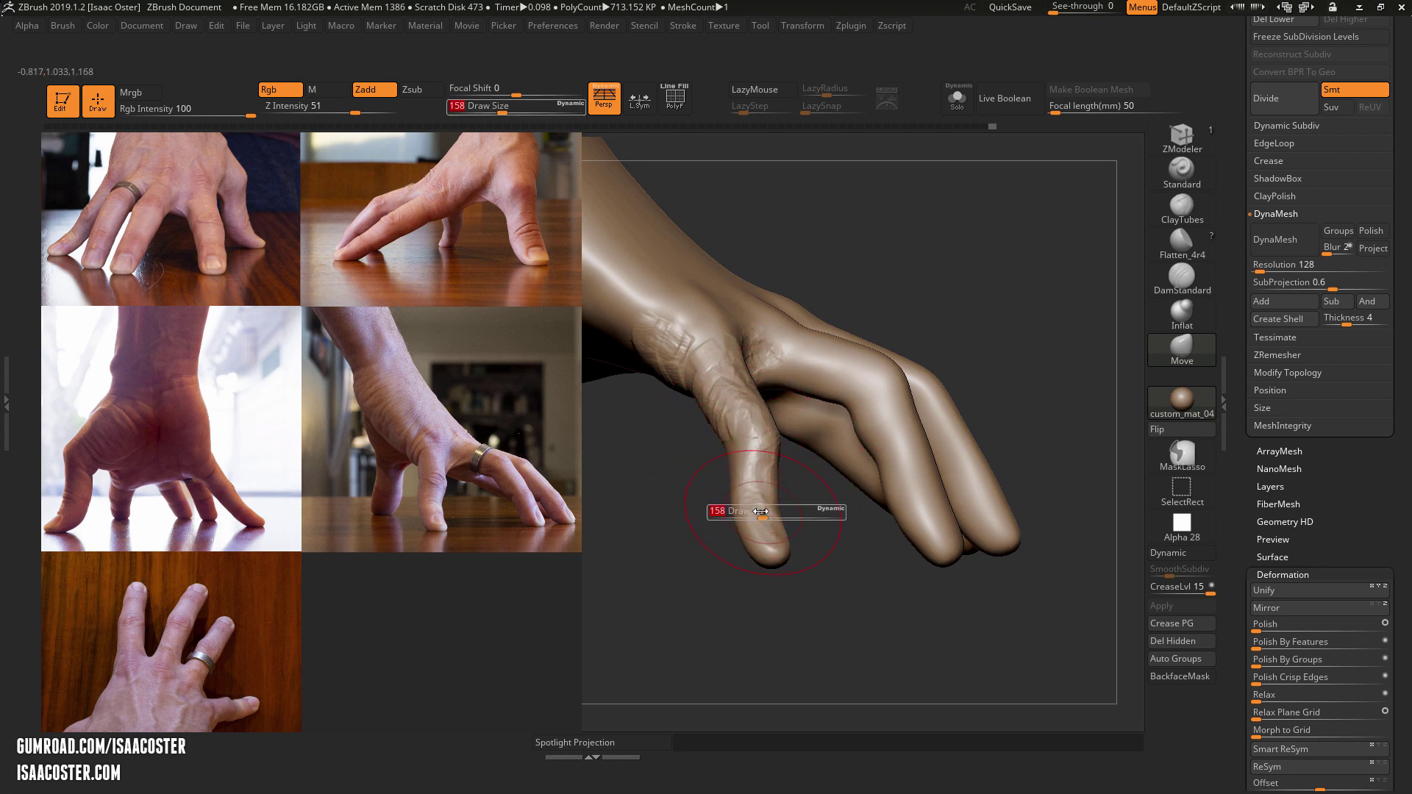
mouse_move(834, 570)
mouse_down()
mouse_move(735, 599)
mouse_move(792, 606)
mouse_up()
Step: Fine-tune the little finger's overall shape from the back of the hand with the Move brush at draw size 251
key(s)
right_drag(791, 582, 806, 496)
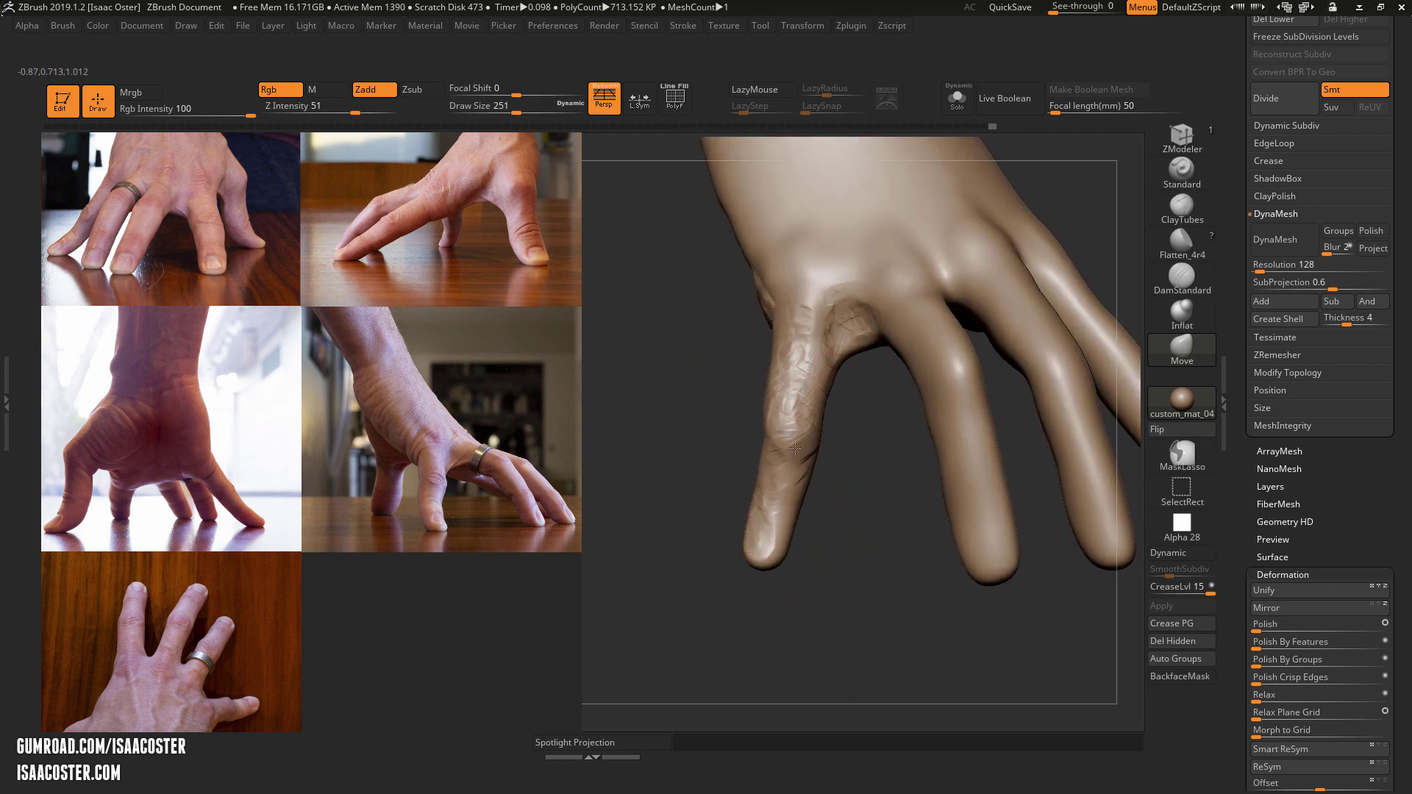
mouse_move(865, 521)
mouse_down()
mouse_move(842, 504)
mouse_move(866, 490)
mouse_move(895, 586)
mouse_up()
mouse_move(822, 625)
alt+mouse_down()
mouse_move(770, 652)
mouse_move(814, 611)
mouse_move(899, 594)
alt+mouse_up()
mouse_move(899, 594)
right_down()
mouse_move(932, 412)
mouse_move(991, 452)
mouse_move(961, 488)
mouse_move(920, 378)
mouse_move(1061, 369)
mouse_move(919, 367)
mouse_move(763, 647)
mouse_move(698, 580)
mouse_move(731, 671)
mouse_move(845, 652)
mouse_move(797, 643)
mouse_move(928, 638)
mouse_move(882, 662)
mouse_move(721, 642)
mouse_move(879, 656)
mouse_move(961, 620)
mouse_move(988, 695)
mouse_move(993, 624)
mouse_move(959, 593)
mouse_move(949, 632)
mouse_move(879, 629)
mouse_move(982, 643)
mouse_move(935, 655)
mouse_move(927, 687)
mouse_move(778, 643)
mouse_move(783, 612)
mouse_move(798, 634)
right_up()
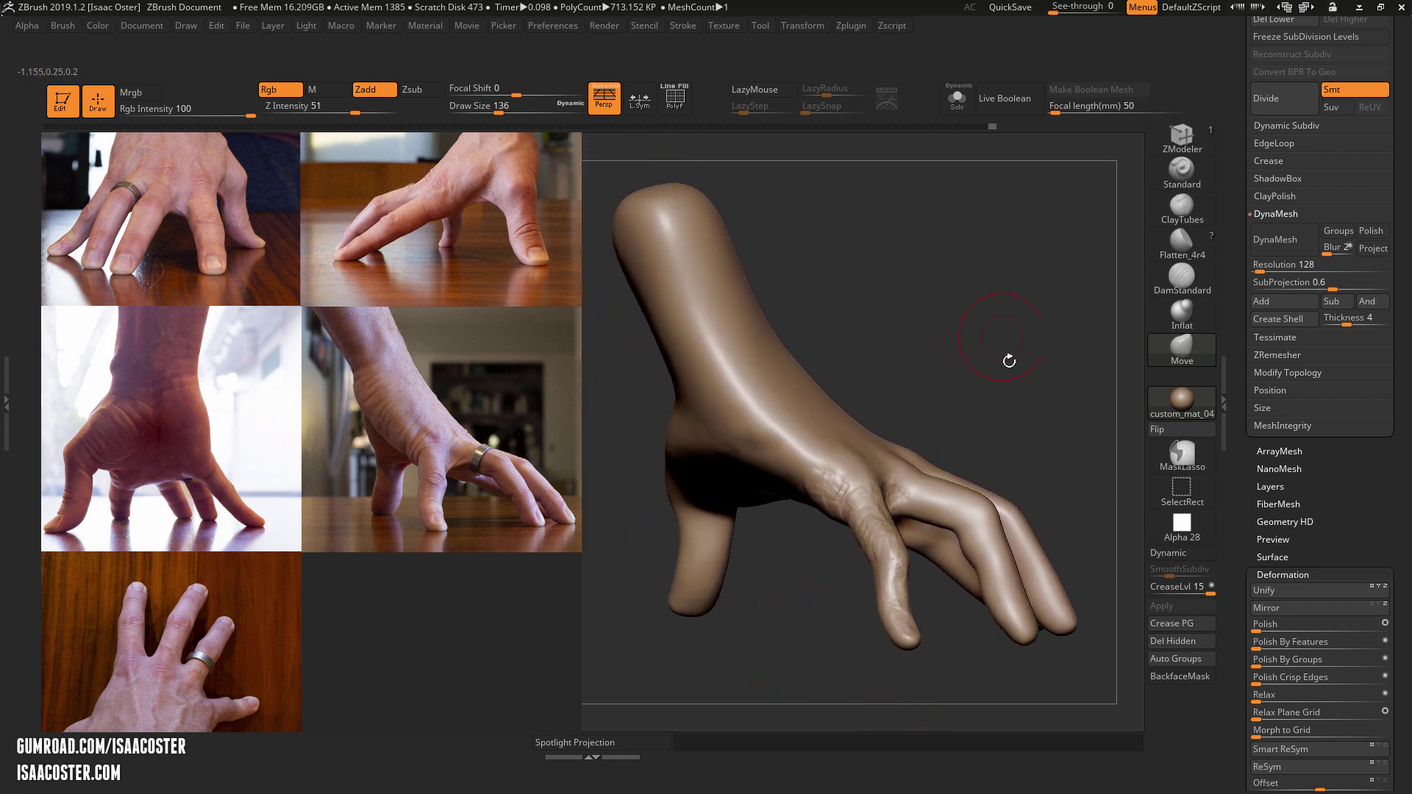